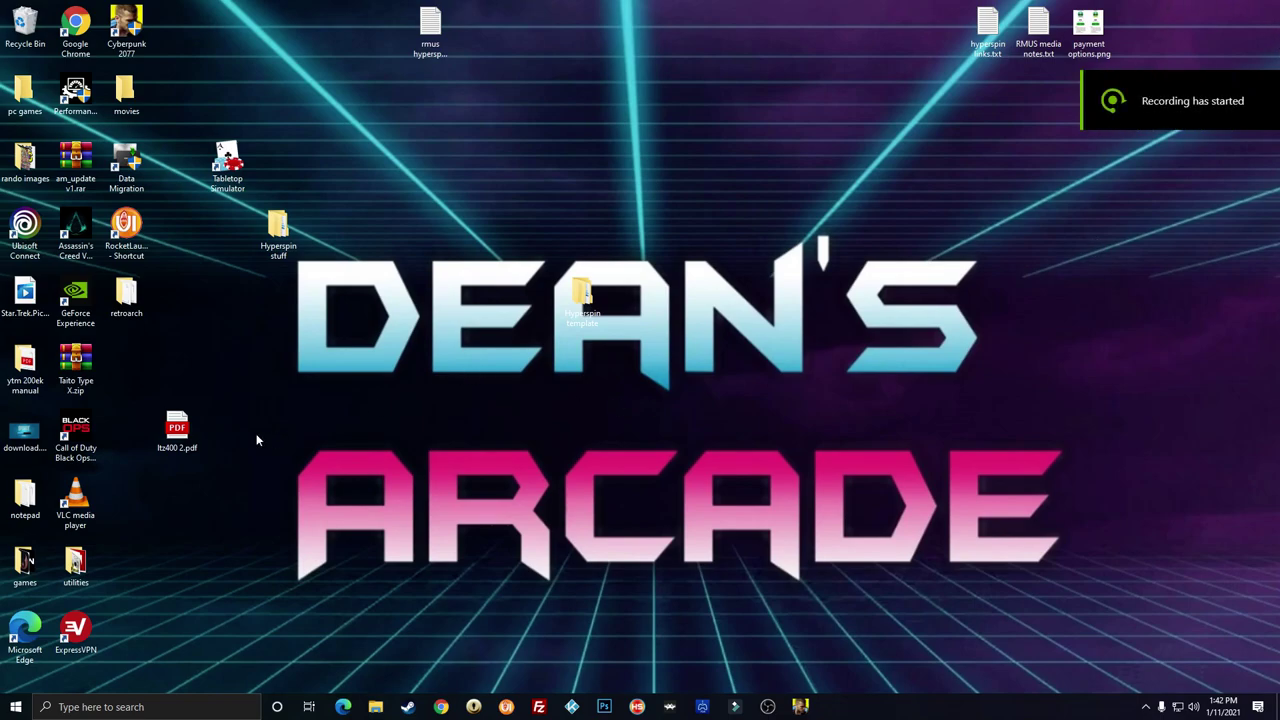
Launch retroarch.exe from the retroarch folder on the desktop and maximize its window.
double_click(127, 297)
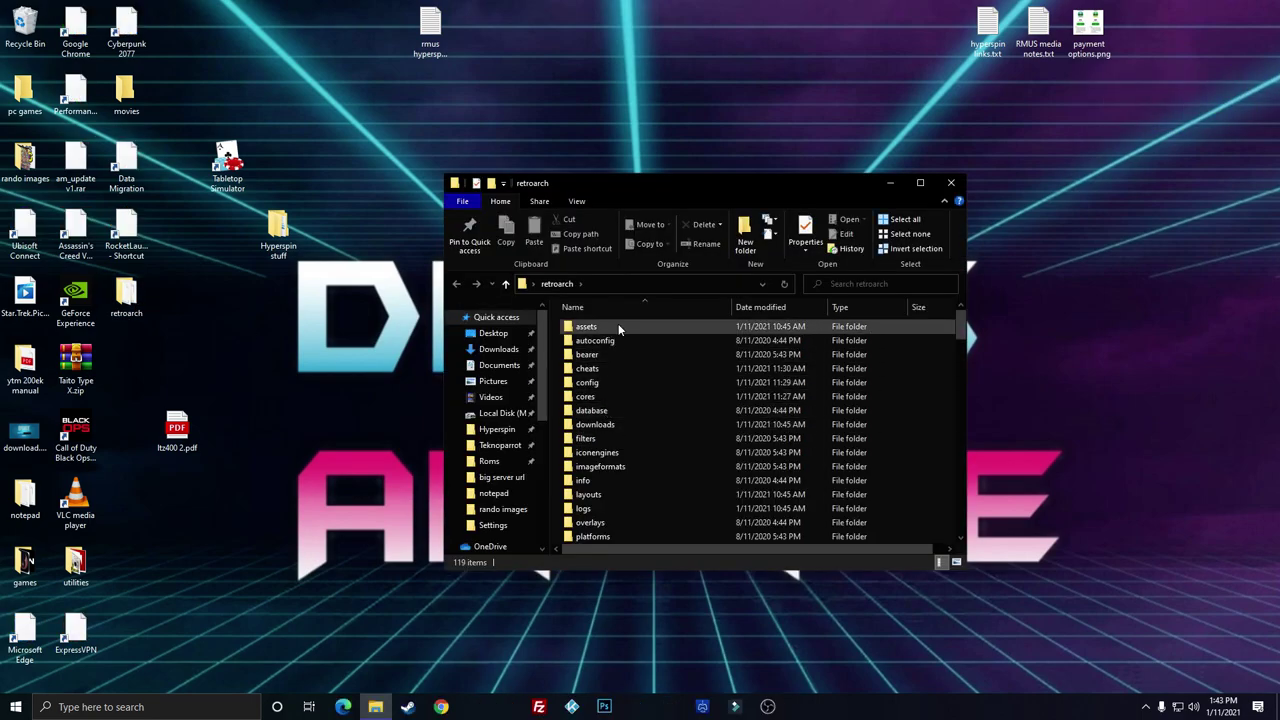
scroll(624, 340, "down", 12)
scroll(634, 356, "down", 15)
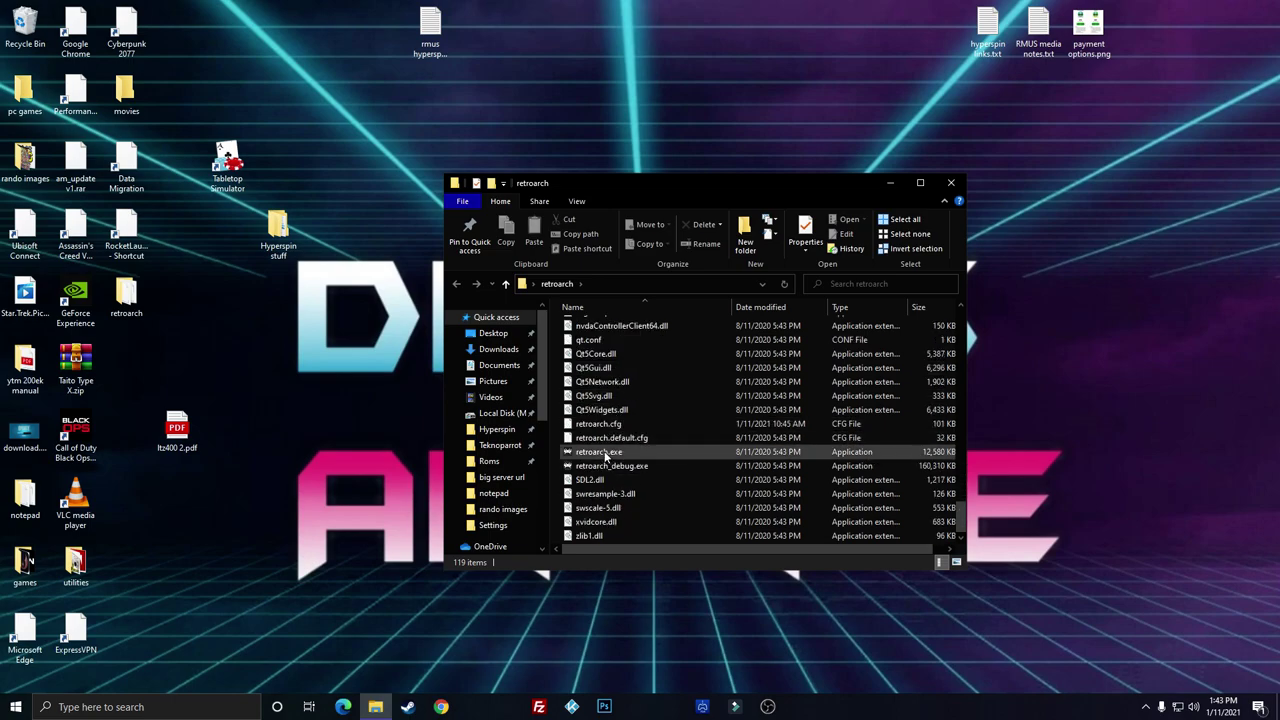
double_click(598, 453)
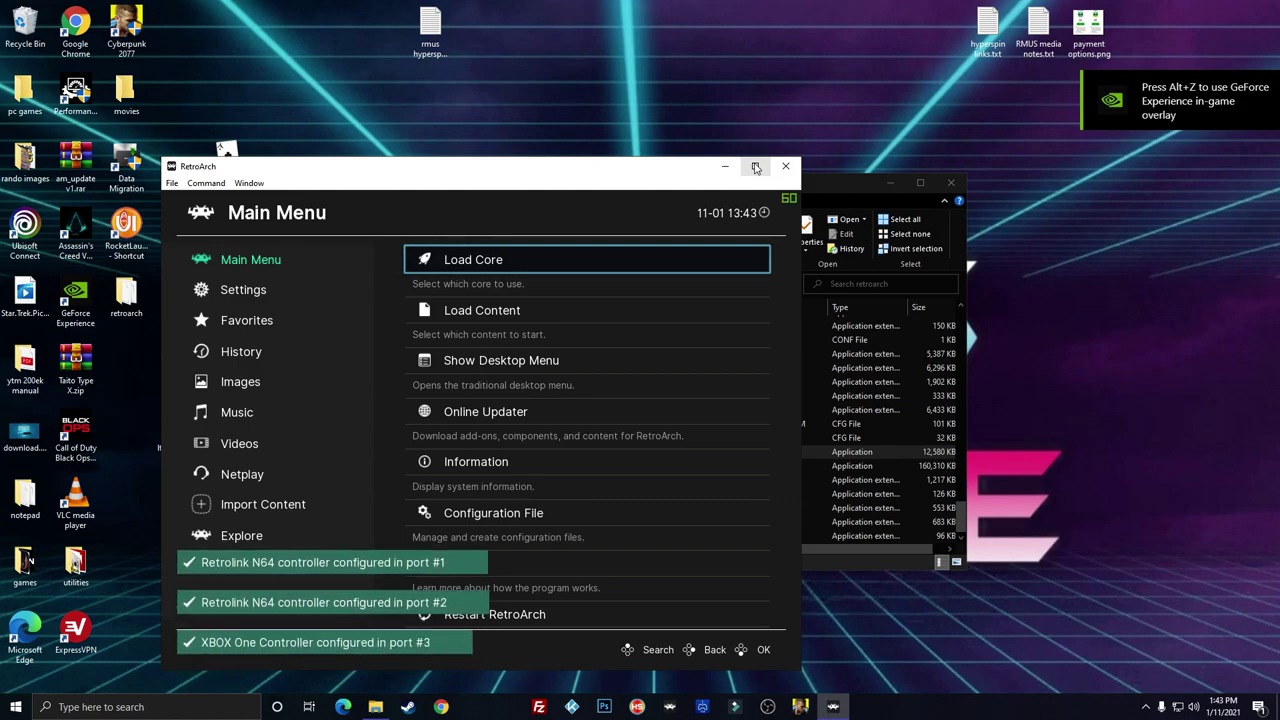
left_click(756, 167)
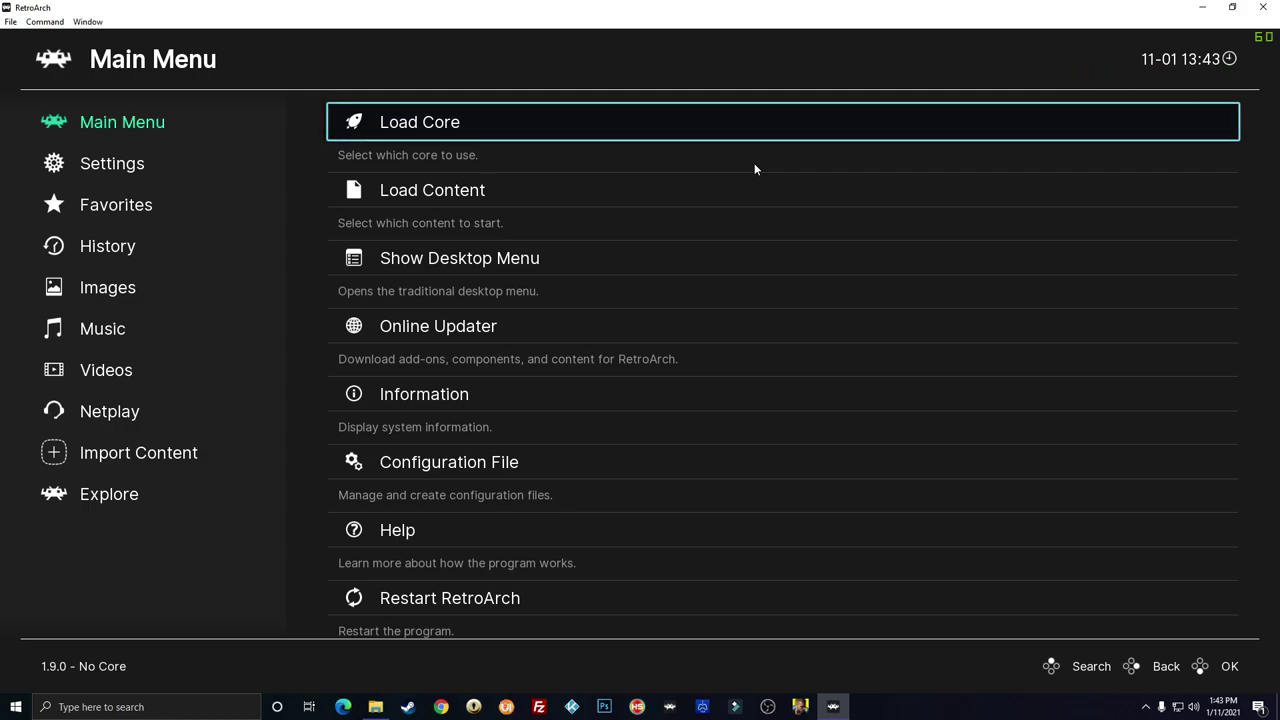
key("Down")
key("Down")
key("Down")
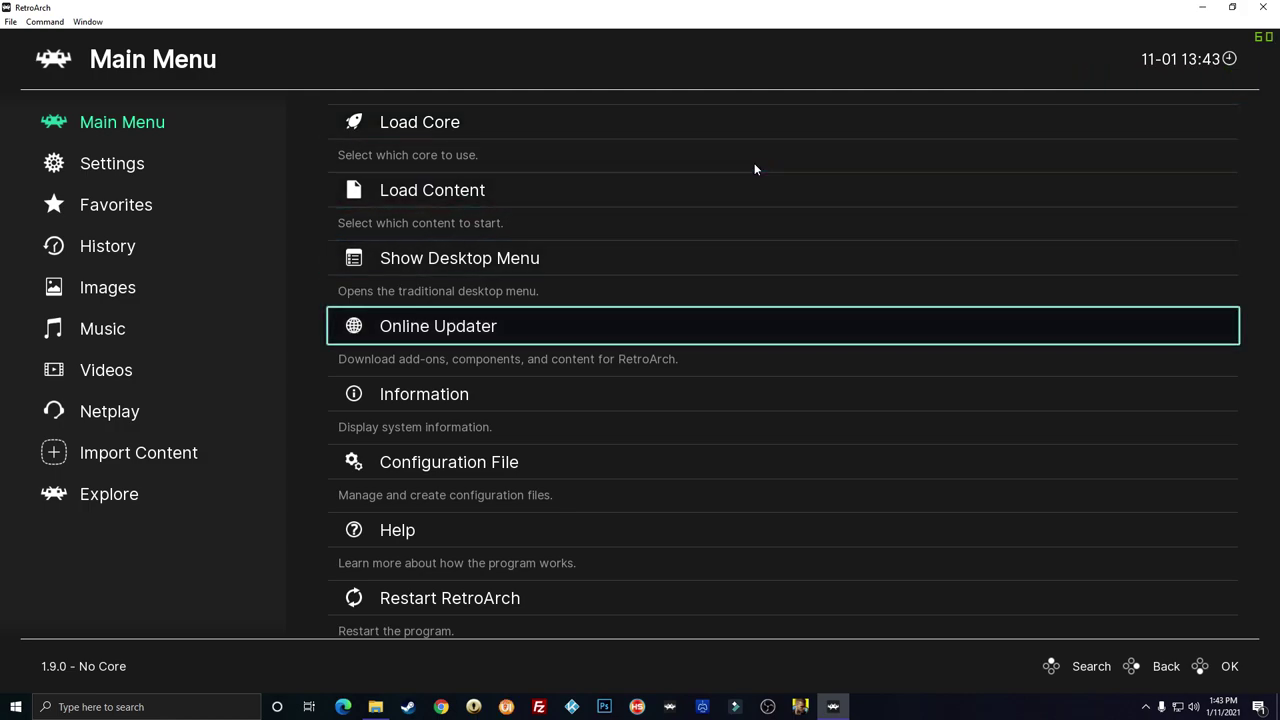
key("Up")
key("Up")
key("Up")
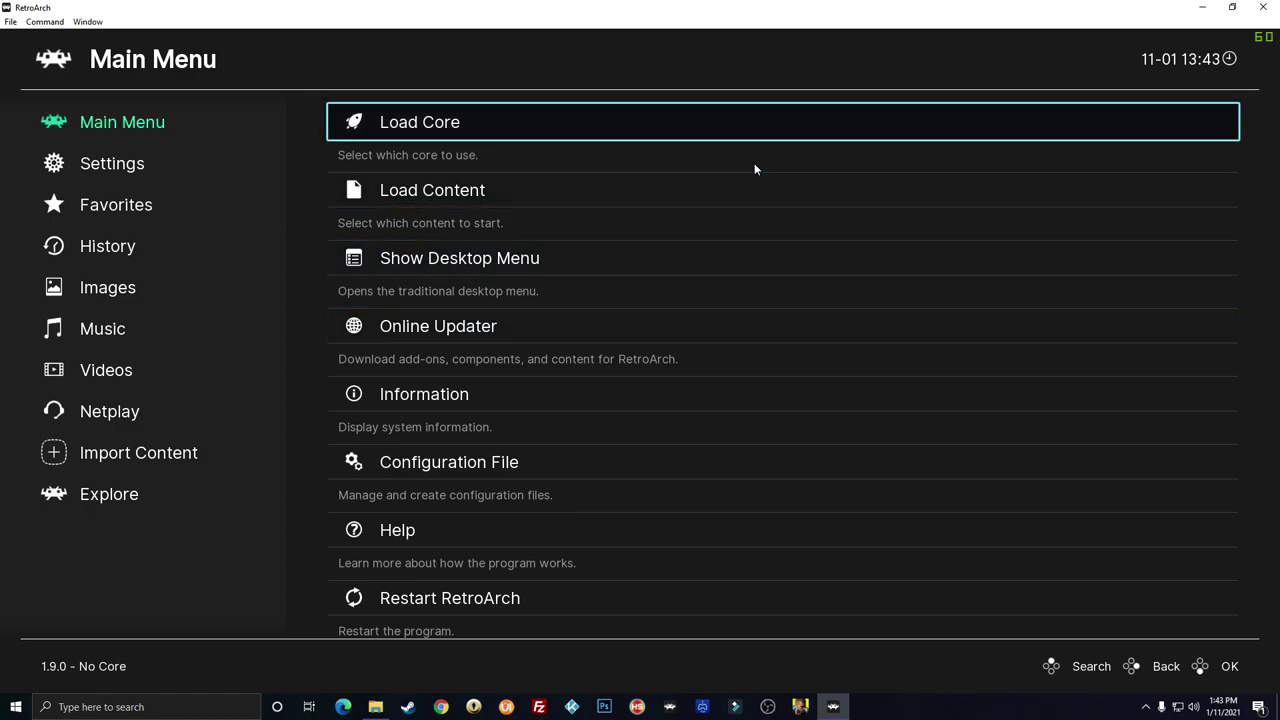
Switch from the Main Menu to the Settings section.
key("Left")
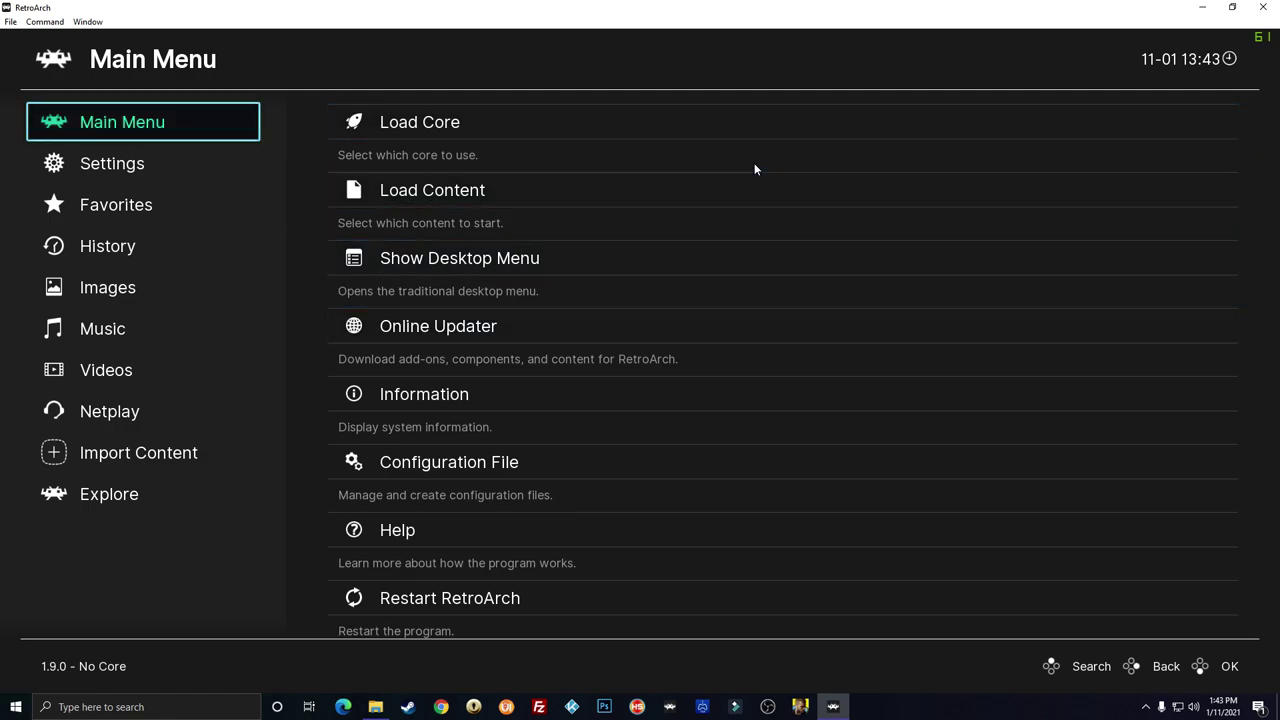
key("Down")
key("Right")
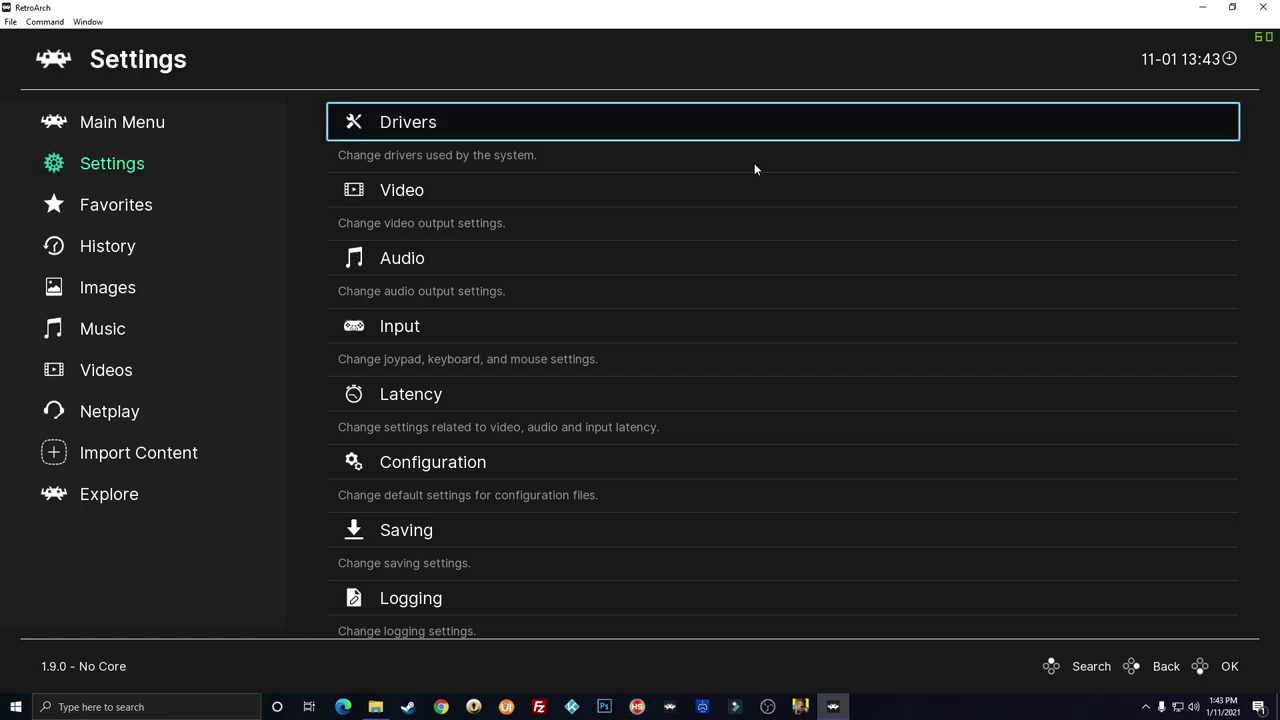
key("Down")
key("Down")
key("Down")
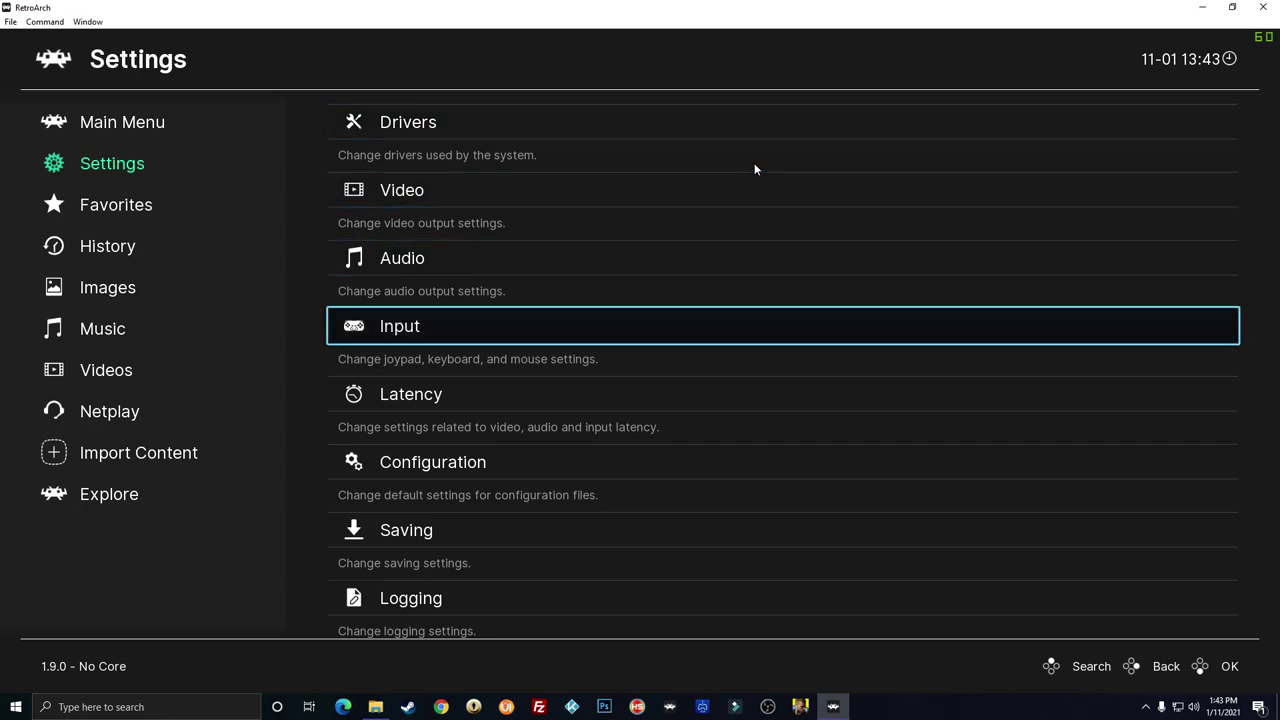
key("Up")
key("Up")
key("Up")
key("Left")
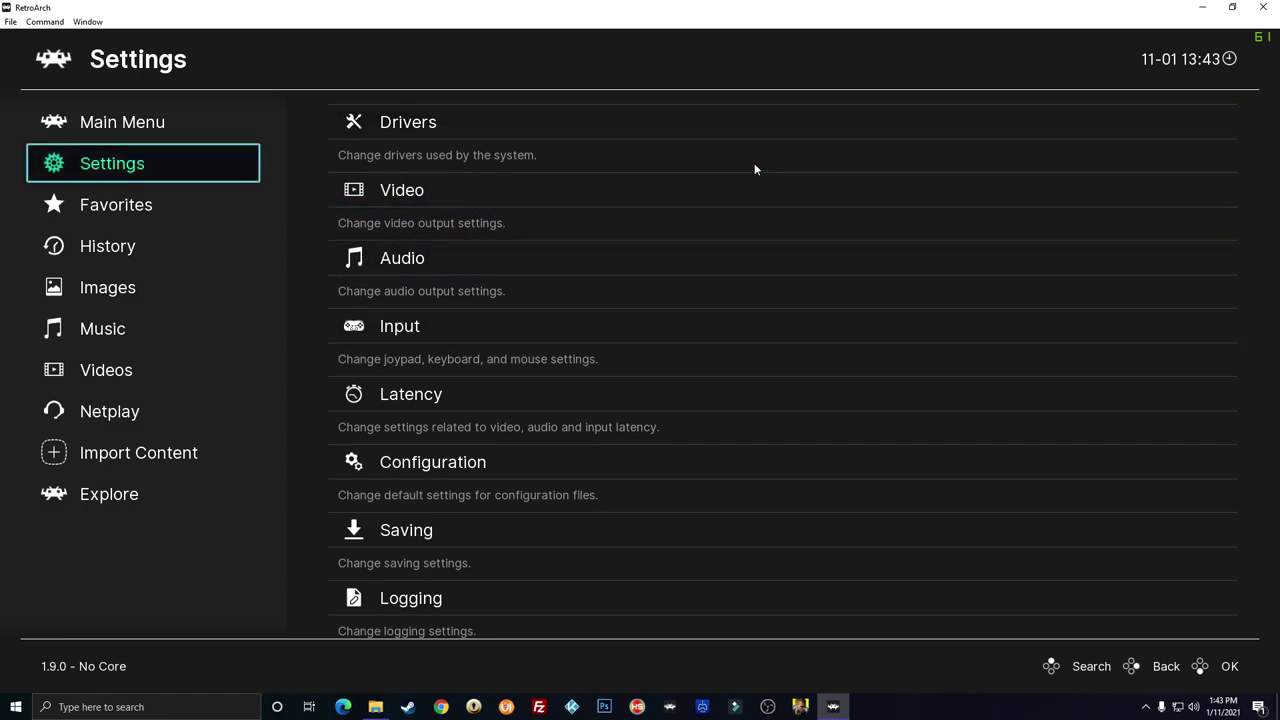
key("Up")
key("Down")
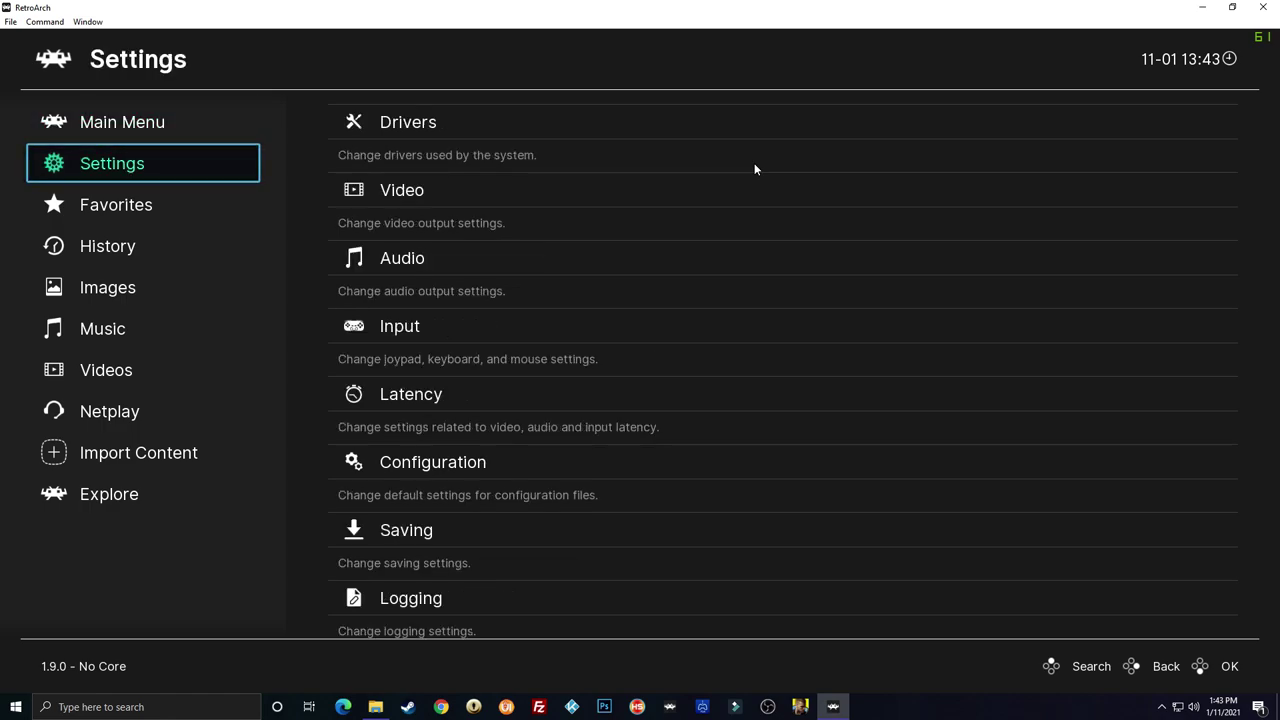
key("Up")
key("Down")
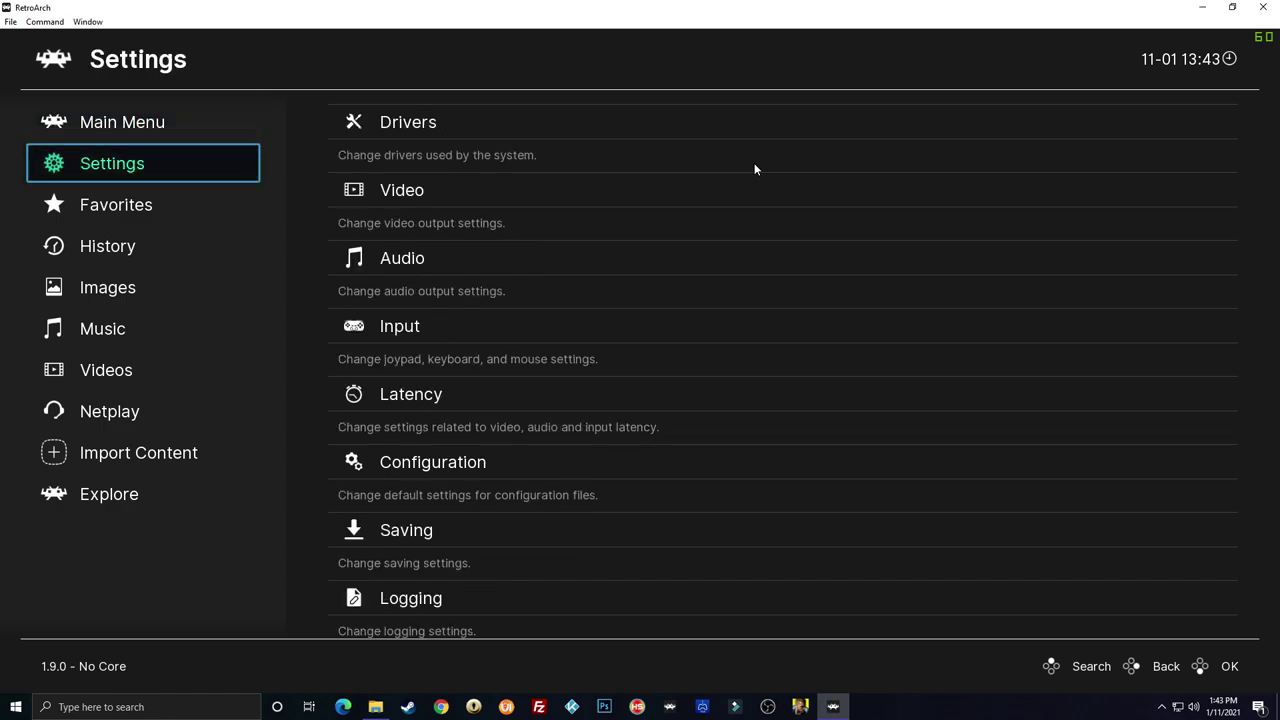
Open the Input settings for joypad, keyboard and mouse.
key("Right")
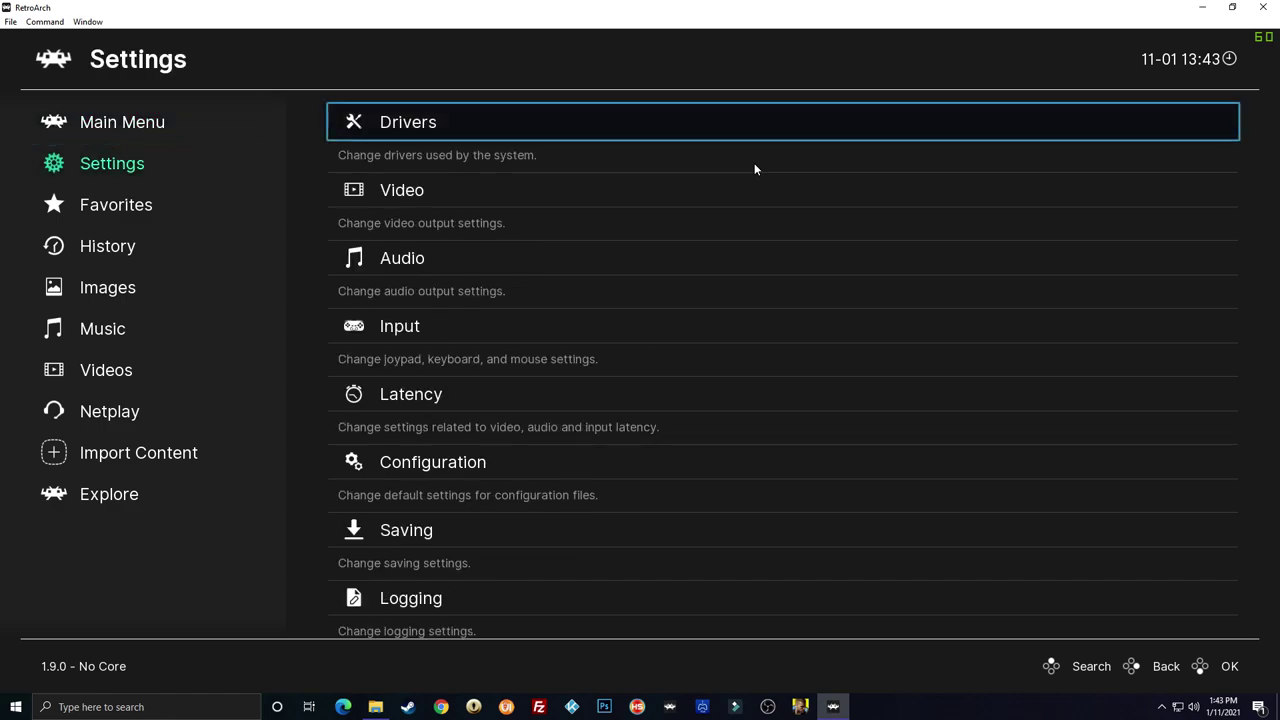
key("Down")
key("Down")
key("Down")
key("Down")
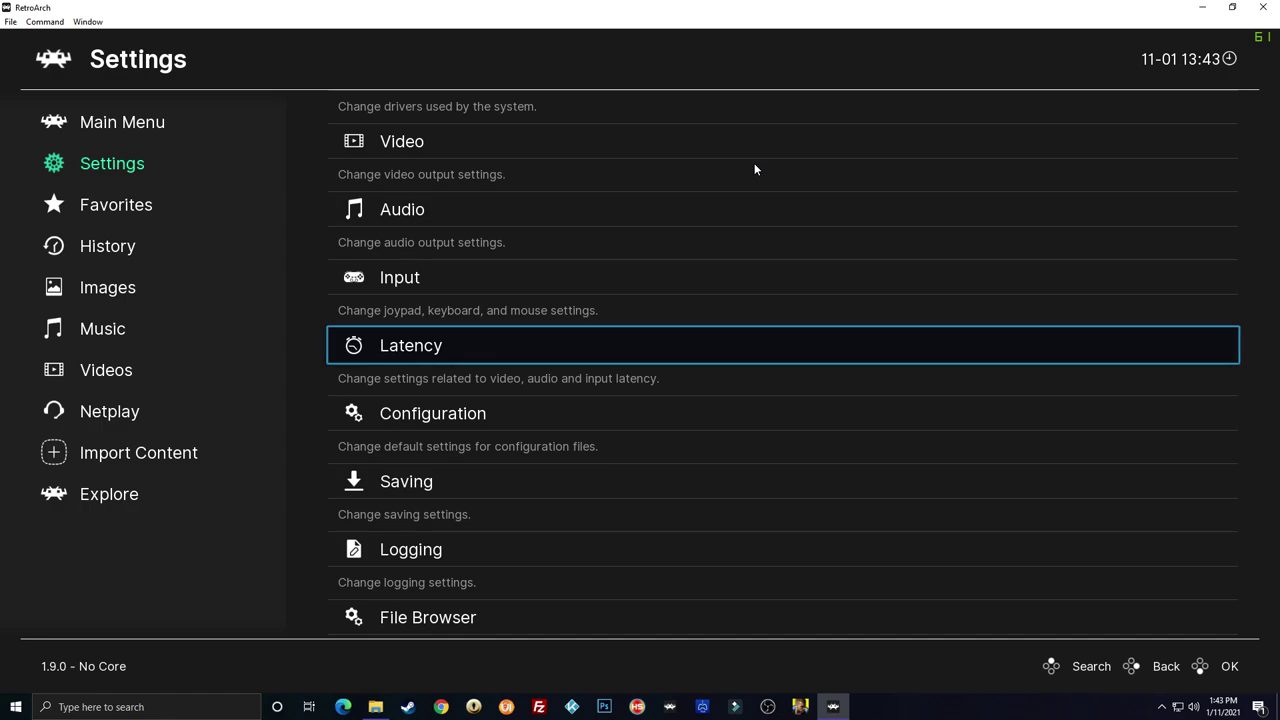
key("Up")
key("Return")
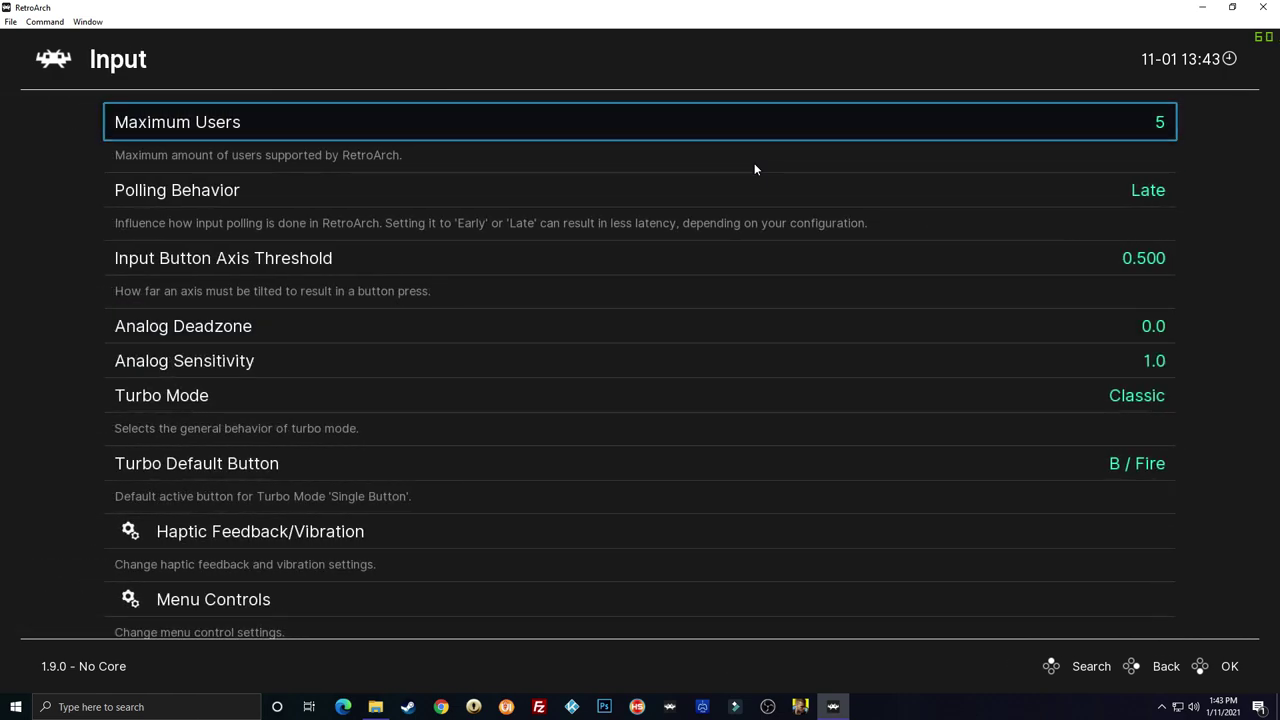
Open the Hotkeys configuration within the Input settings.
key("Down")
key("Down")
key("Down")
key("Down")
key("Down")
key("Down")
key("Down")
key("Down")
key("Down")
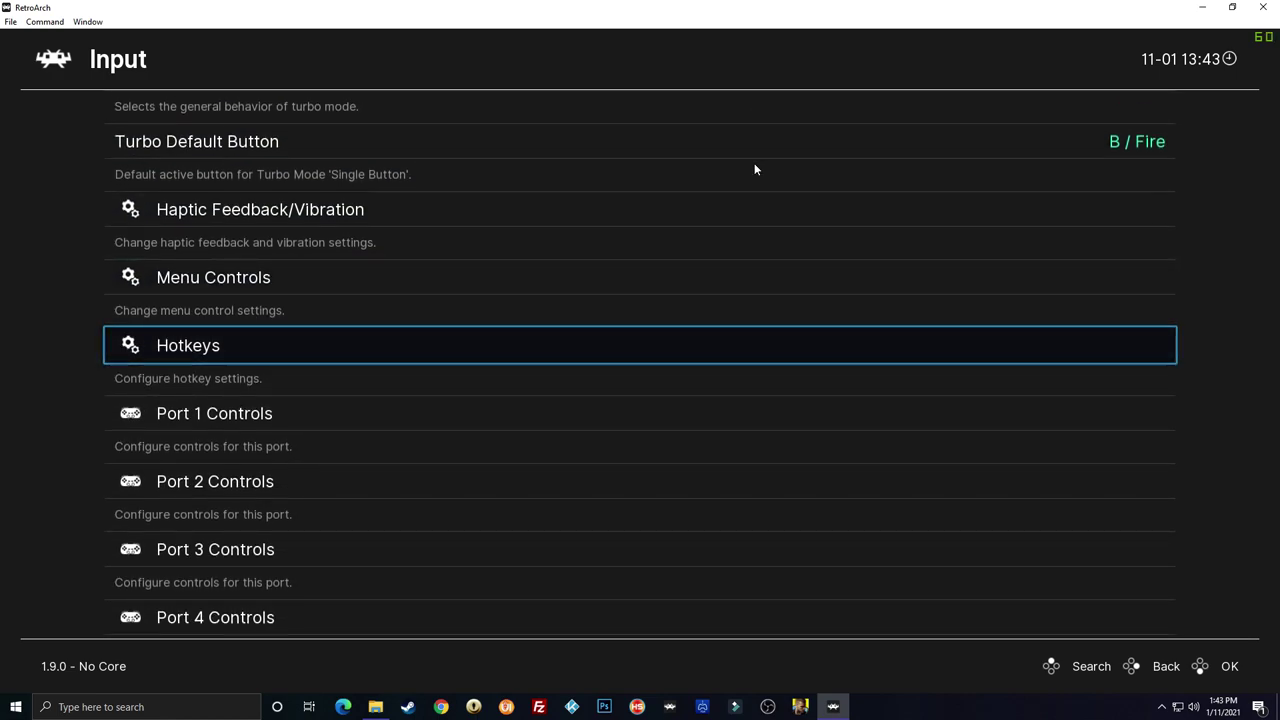
key("Return")
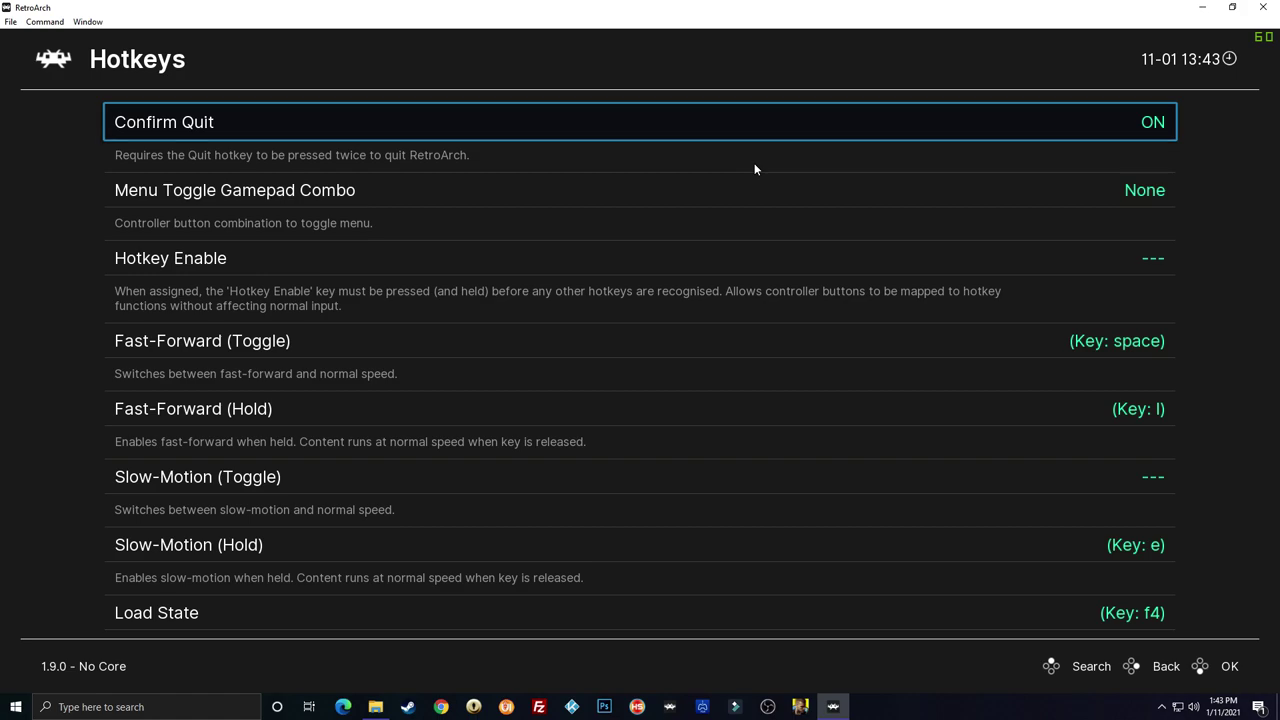
Examine the hotkey entries for quit confirmation, menu toggle combo, hotkey enable, fast-forward, slow-motion and save states.
key("Down")
key("Down")
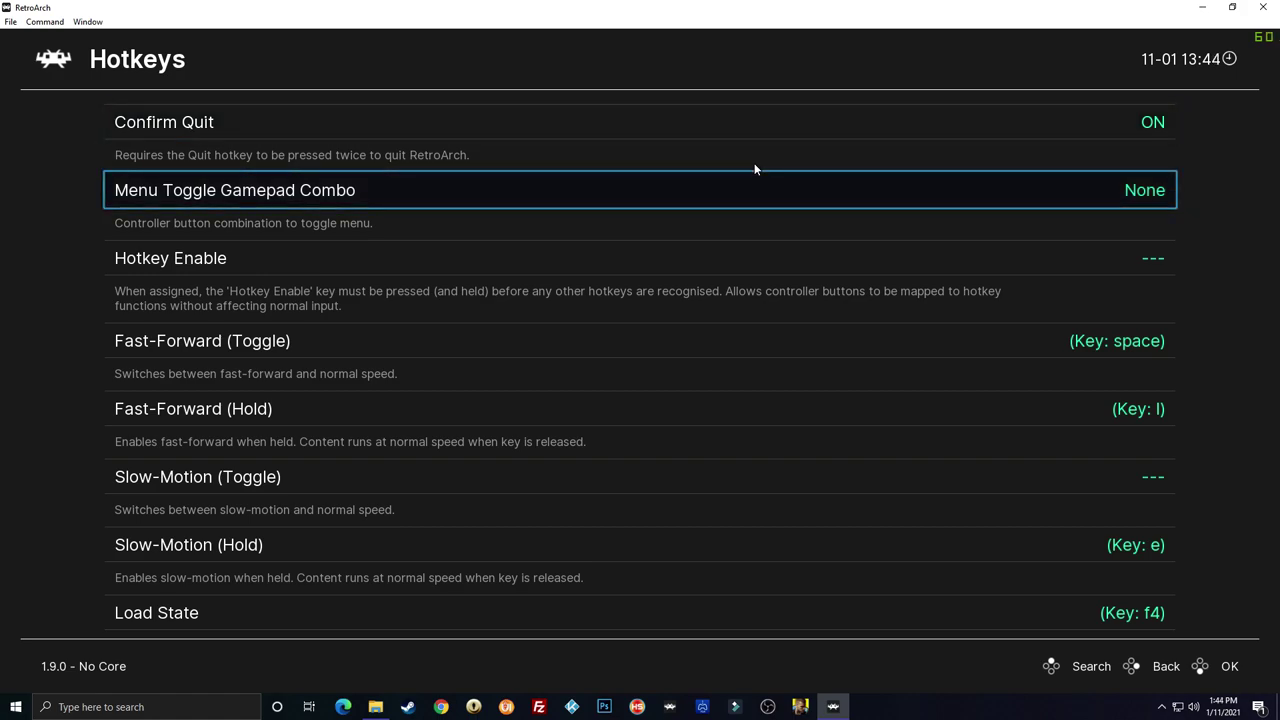
key("Down")
key("Down")
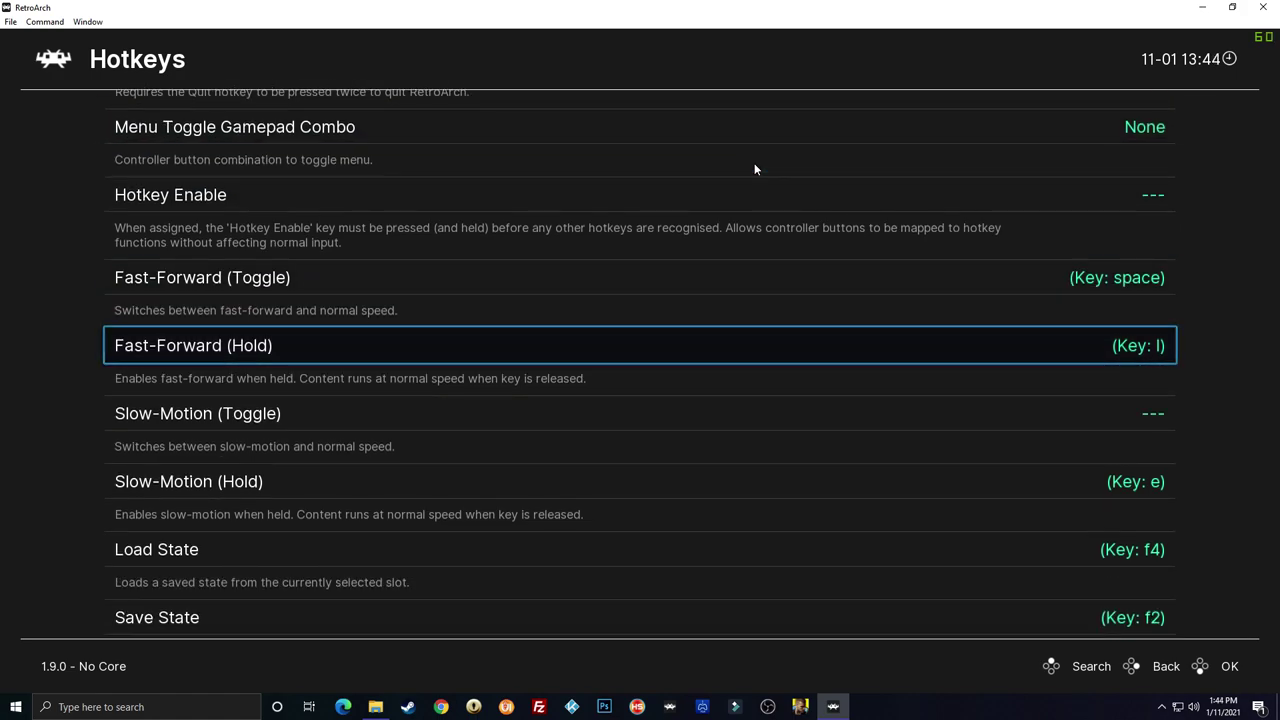
key("Down")
key("Down")
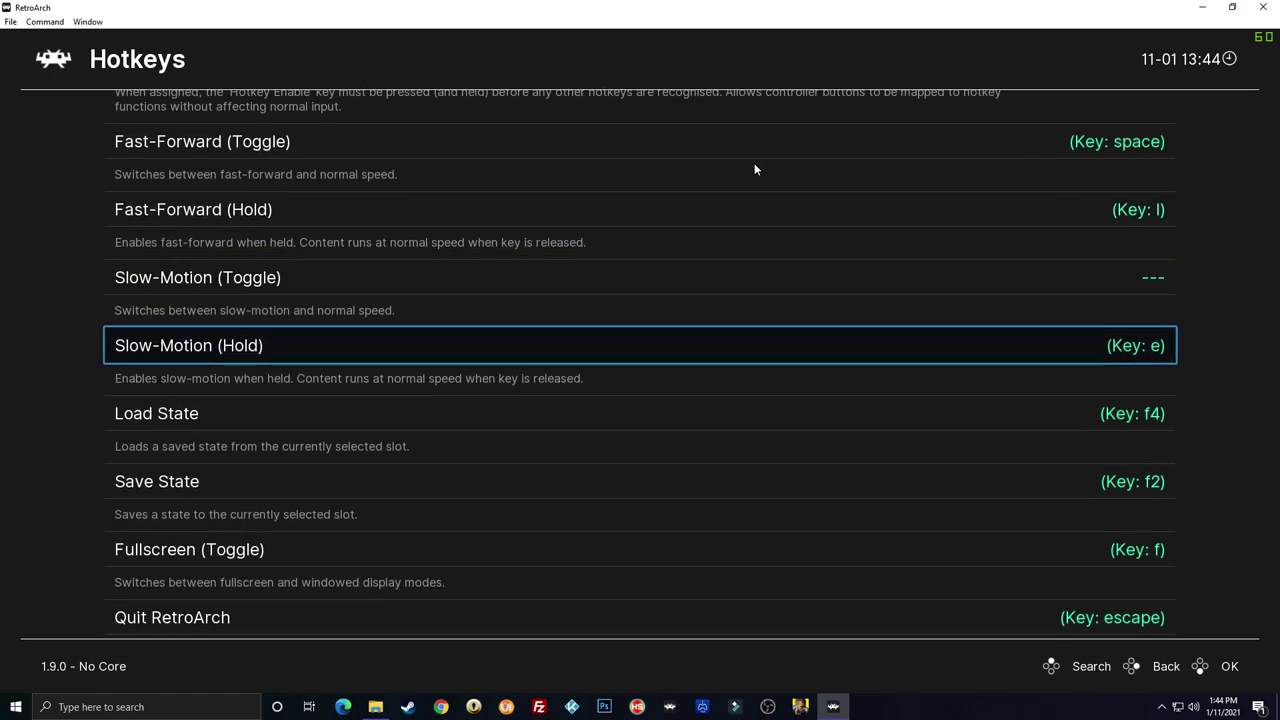
key("Up")
key("Up")
key("Up")
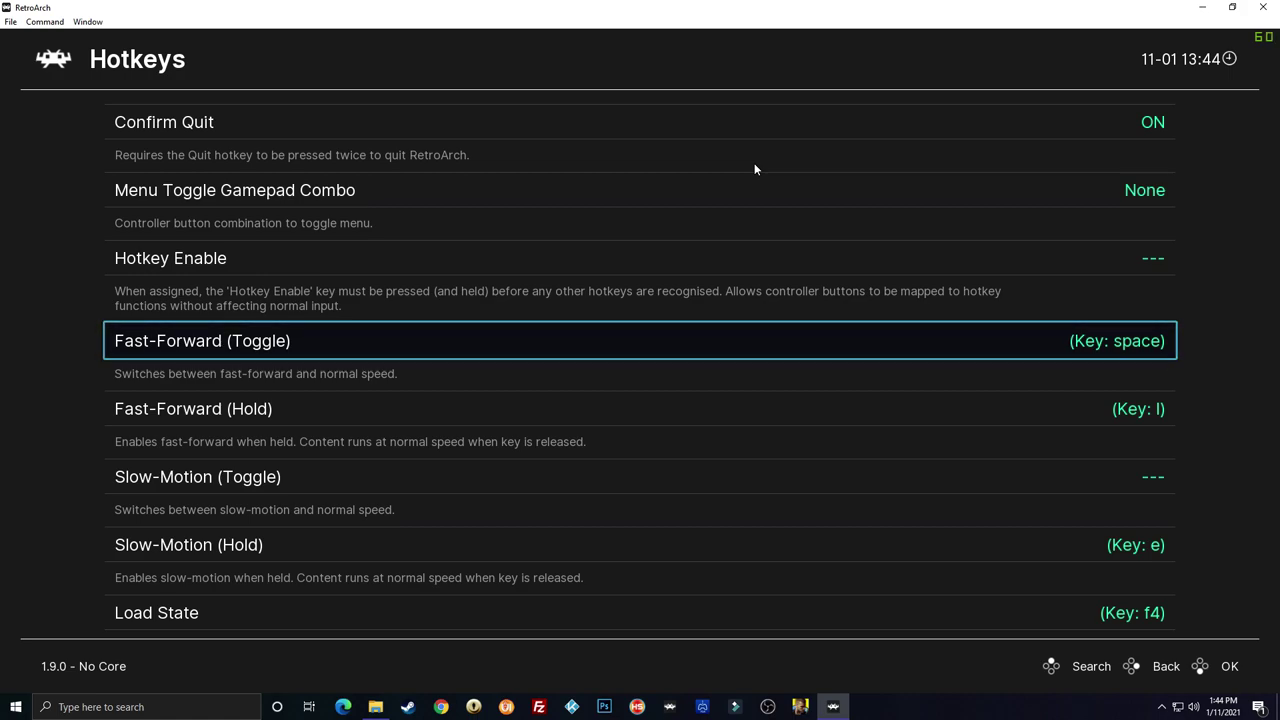
key("Down")
key("Down")
key("Down")
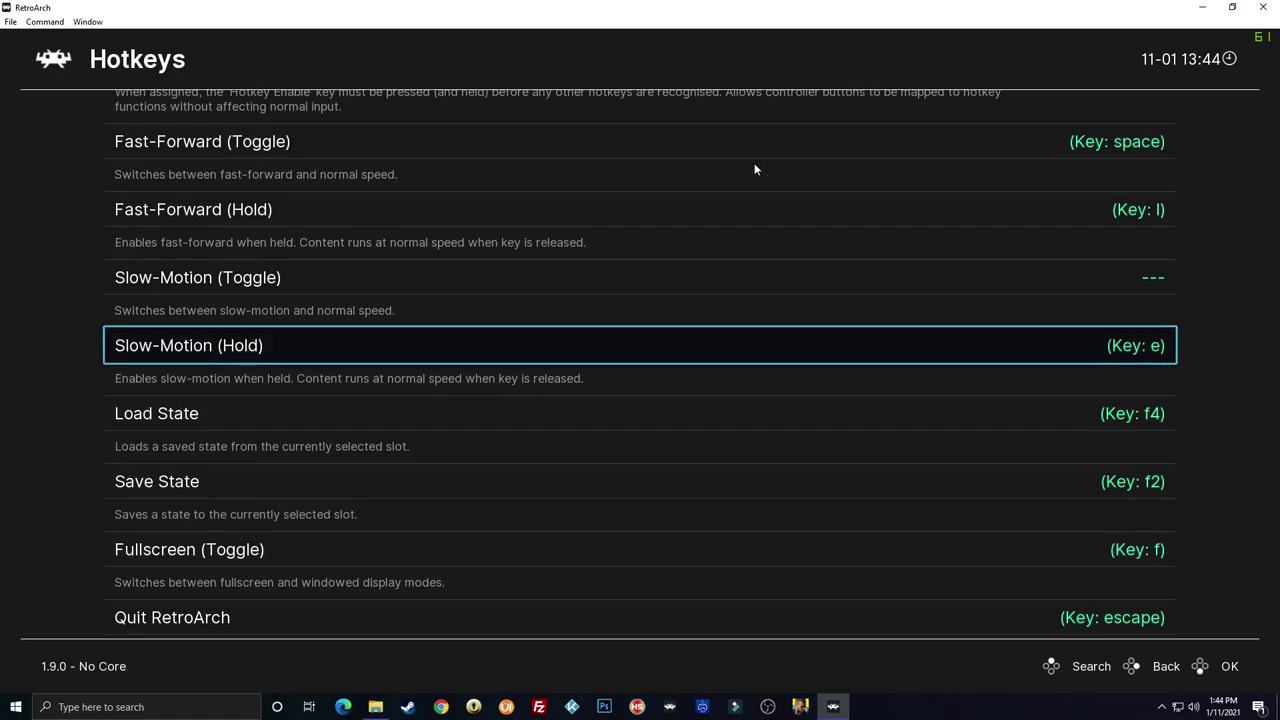
key("Down")
key("Down")
key("Down")
key("Up")
key("Up")
key("Up")
key("Up")
key("Up")
key("Down")
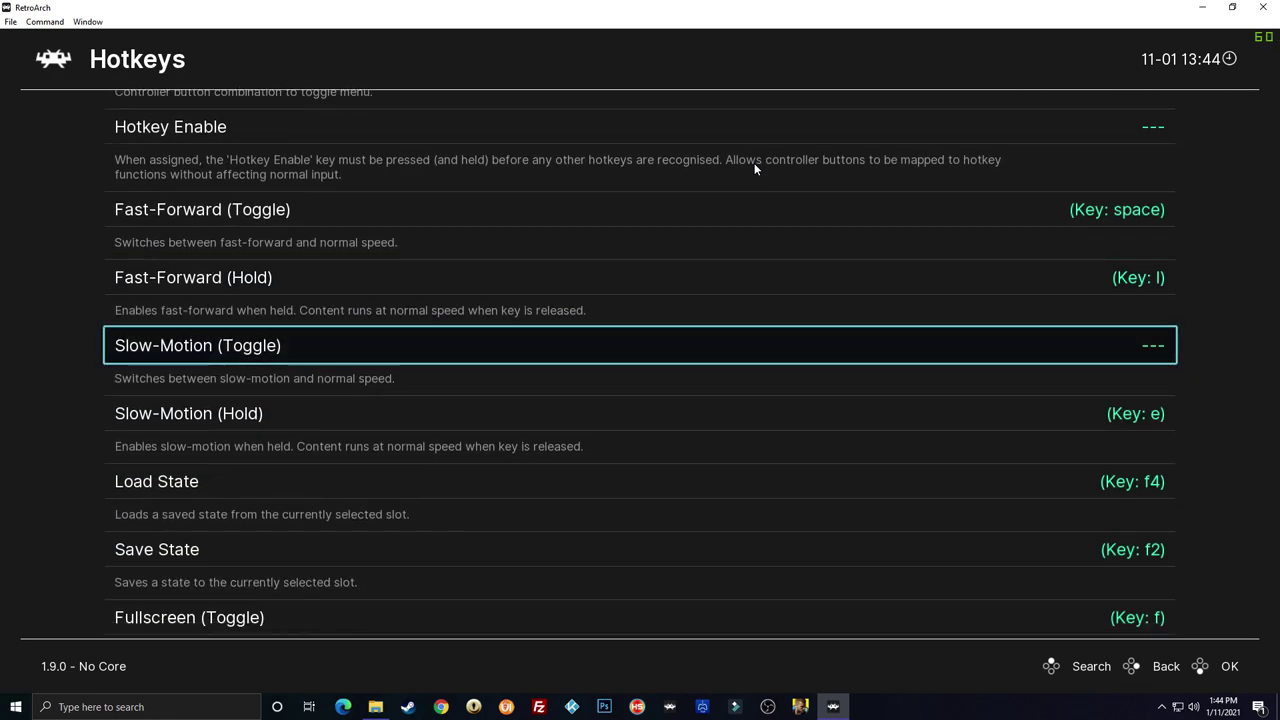
Examine the hotkey bindings for quitting RetroArch, changing save state slots, rewinding, recording input replays and pausing.
key("Down")
key("Down")
key("Down")
key("Down")
key("Down")
key("Down")
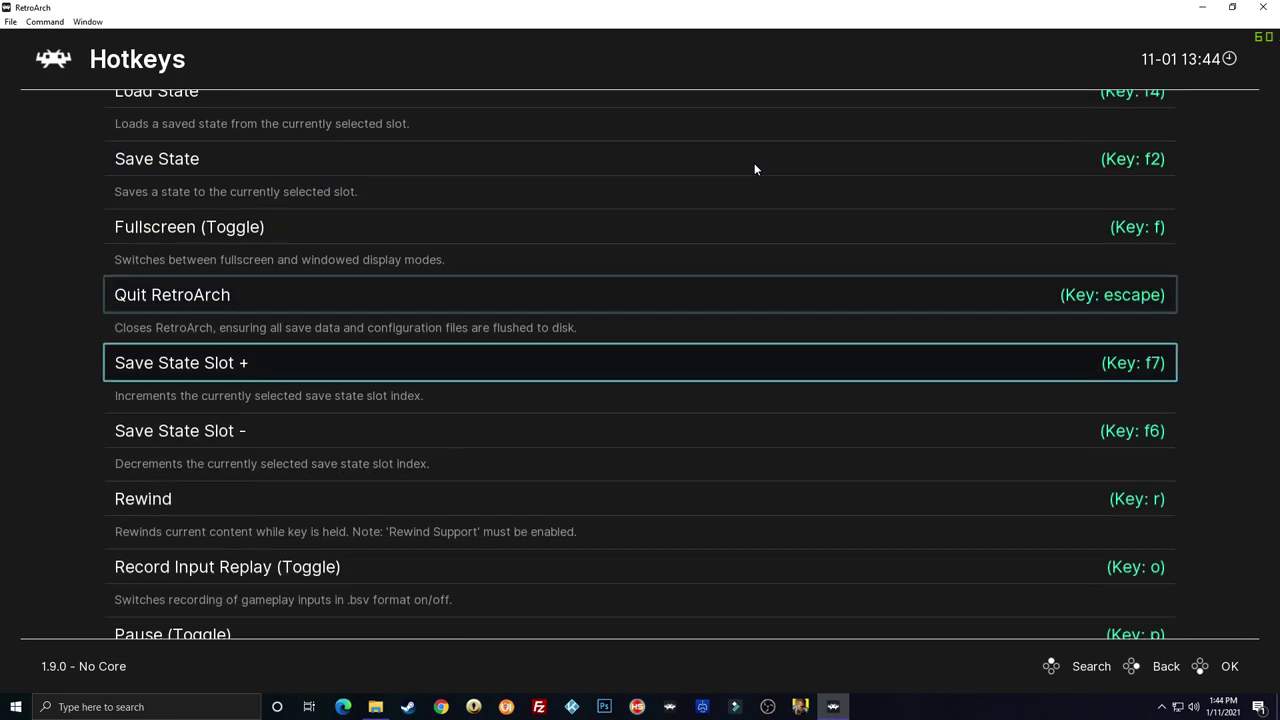
key("Down")
key("Up")
key("Up")
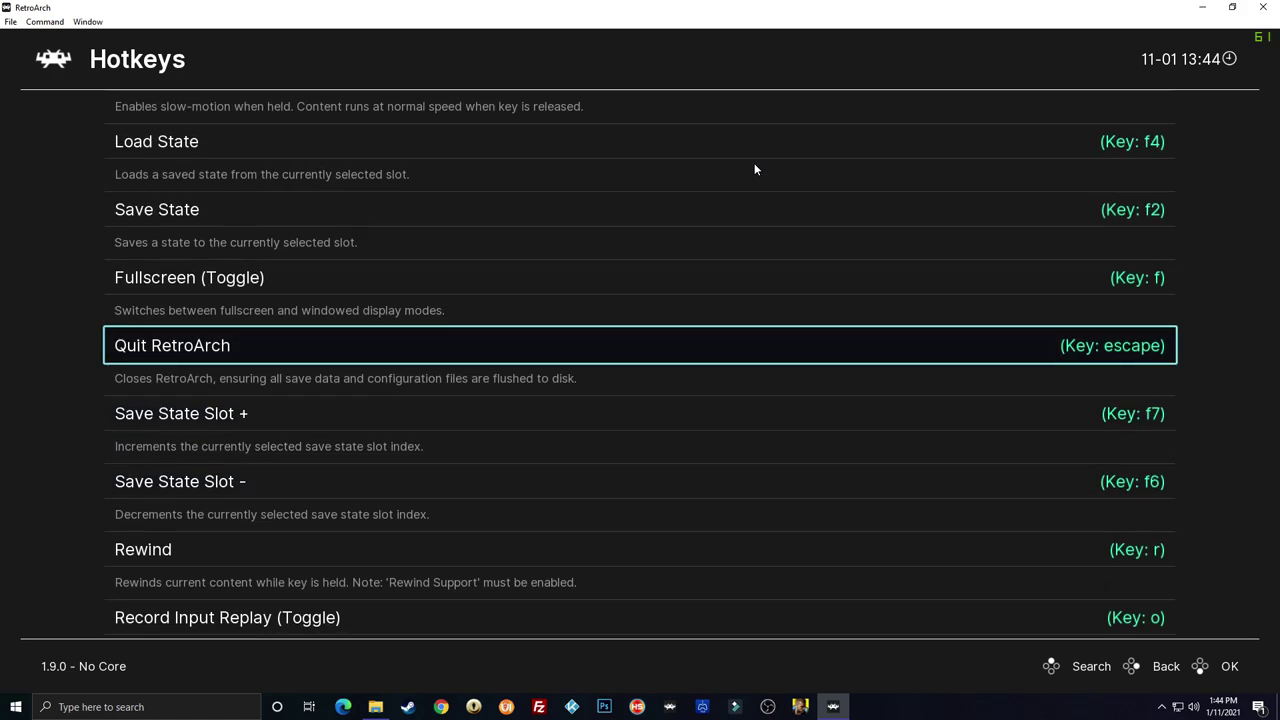
key("Down")
key("Down")
key("Down")
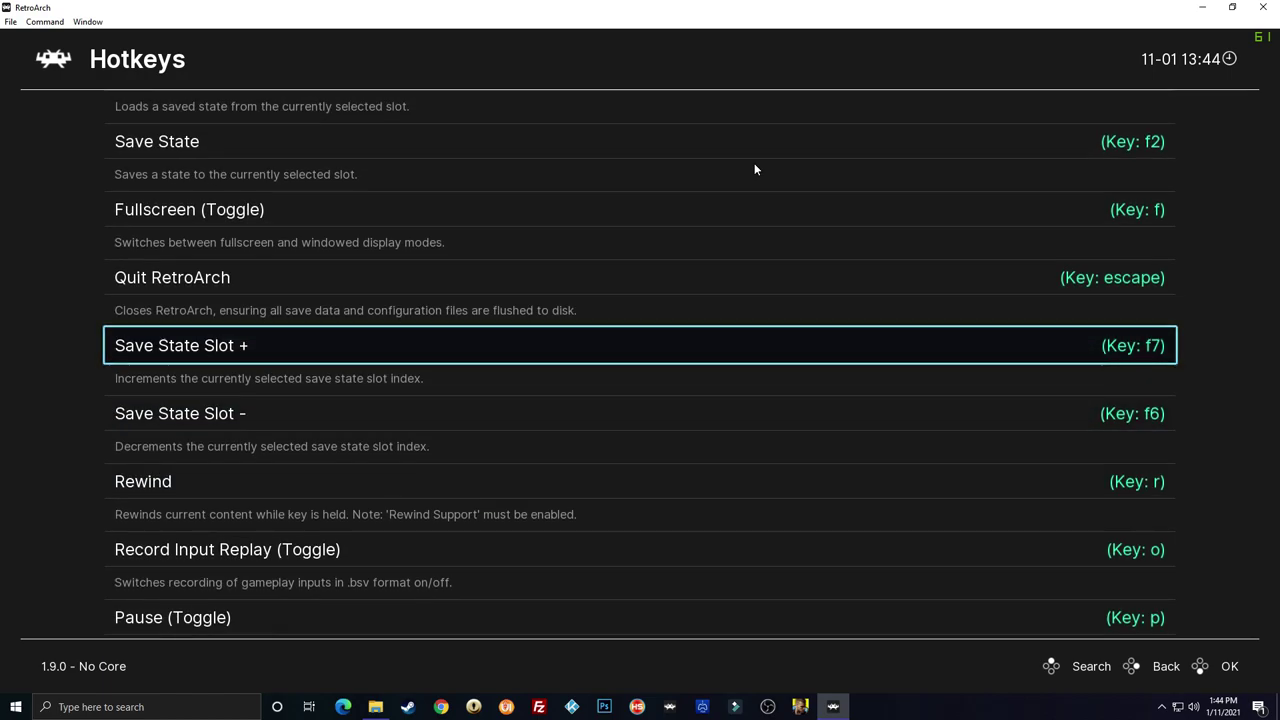
key("Down")
key("Down")
key("Down")
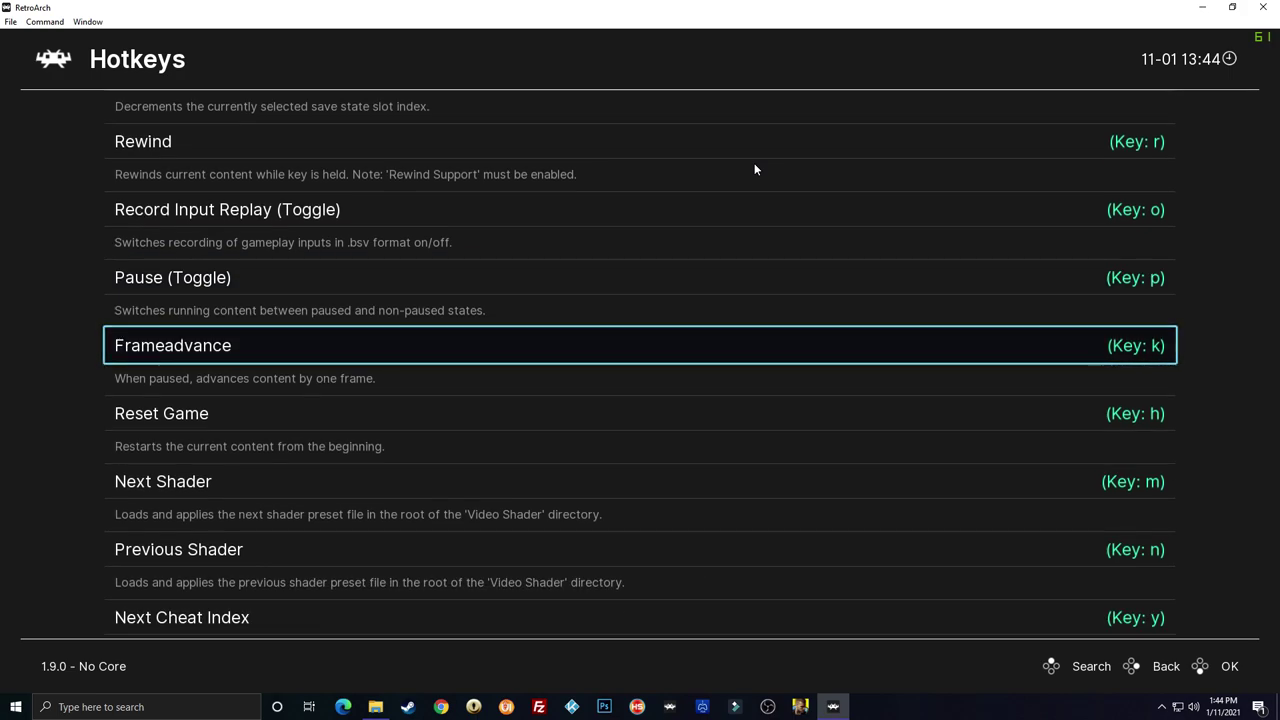
Examine the hotkey bindings for game reset, shaders, cheats, screenshots, audio mute, FPS display, netplay and volume.
key("Down")
key("Down")
key("Down")
key("Down")
key("Down")
key("Down")
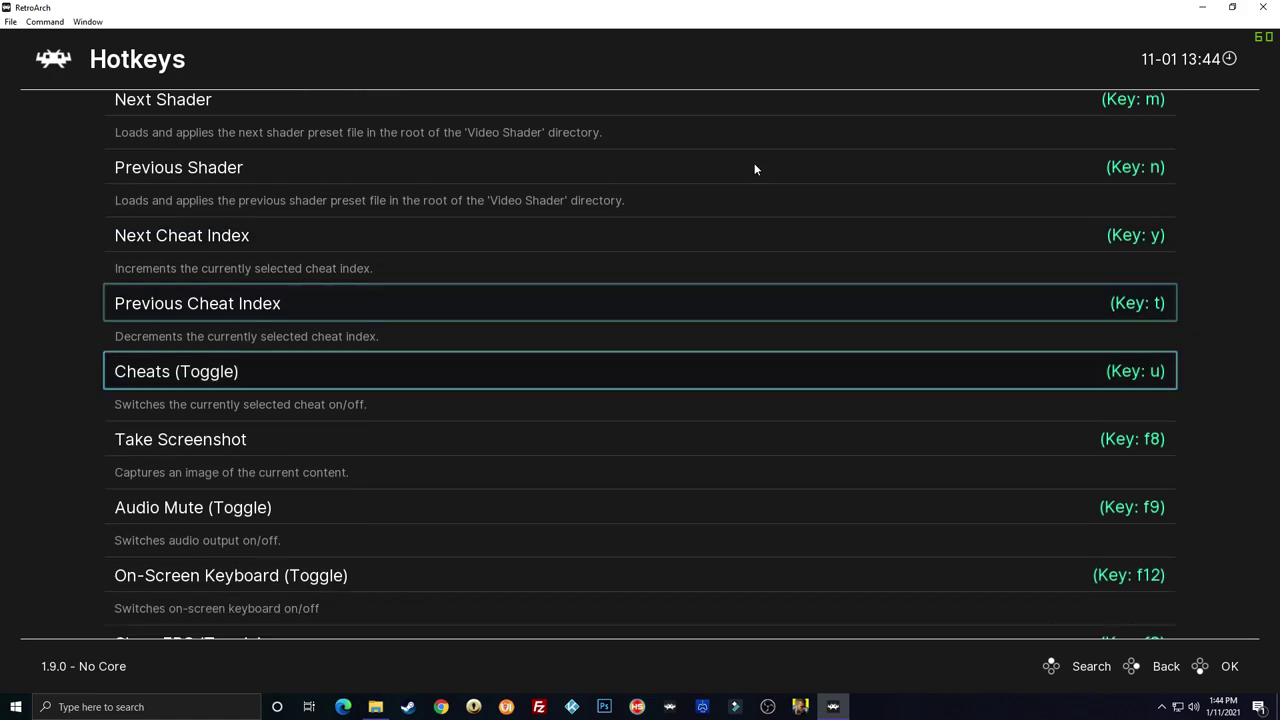
key("Down")
key("Down")
key("Down")
key("Down")
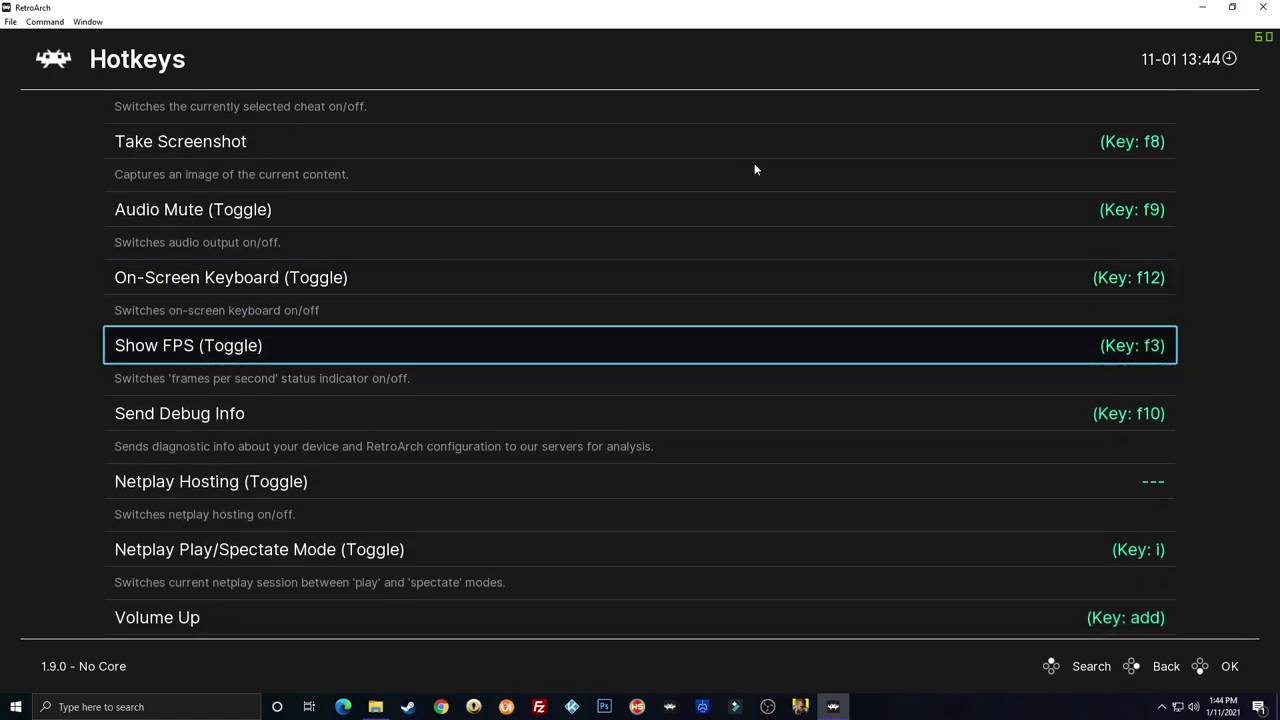
key("Down")
key("Down")
key("Down")
key("Down")
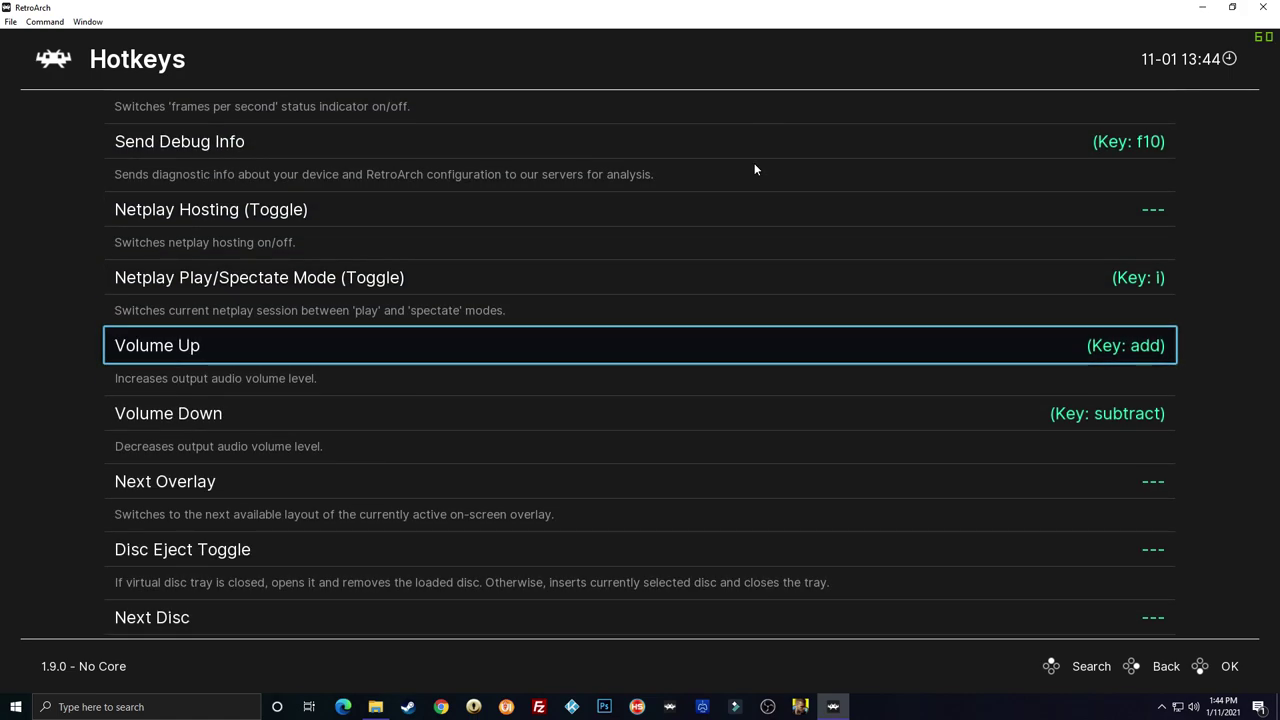
Examine the disc control hotkeys: Disc Eject Toggle, Next Disc and Previous Disc.
key("Down")
key("Down")
key("Down")
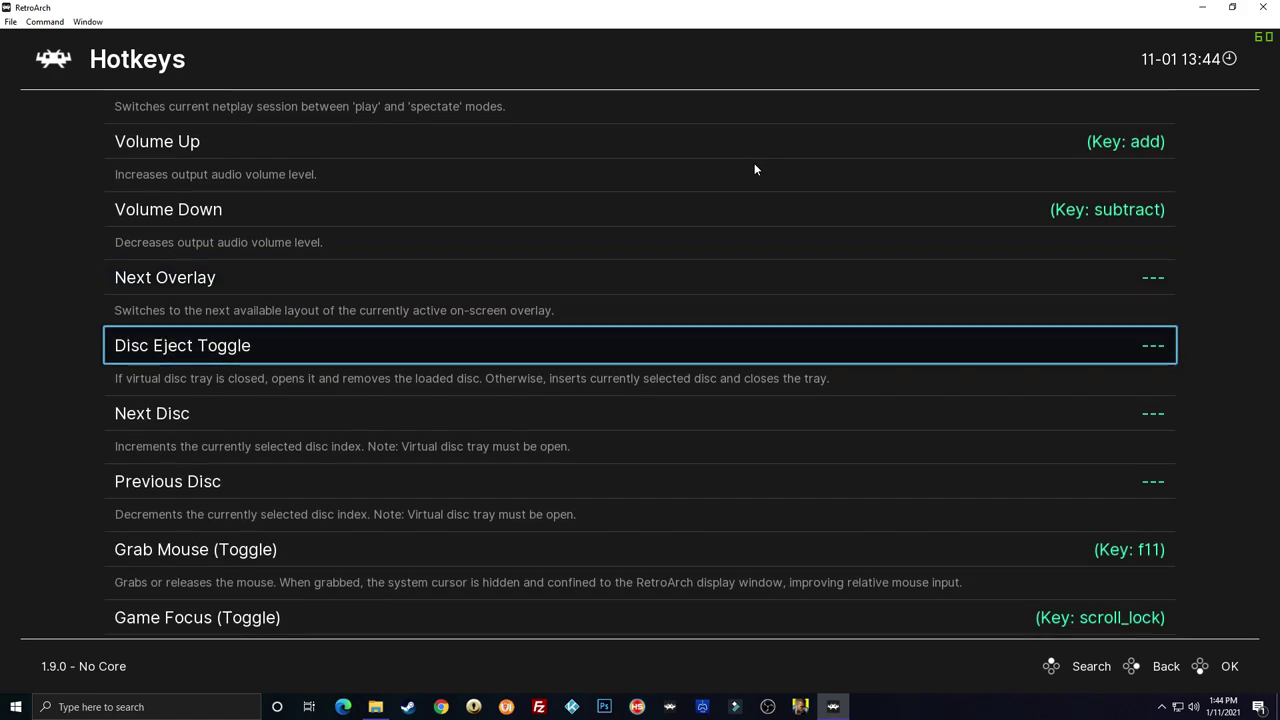
key("Down")
key("Up")
key("Down")
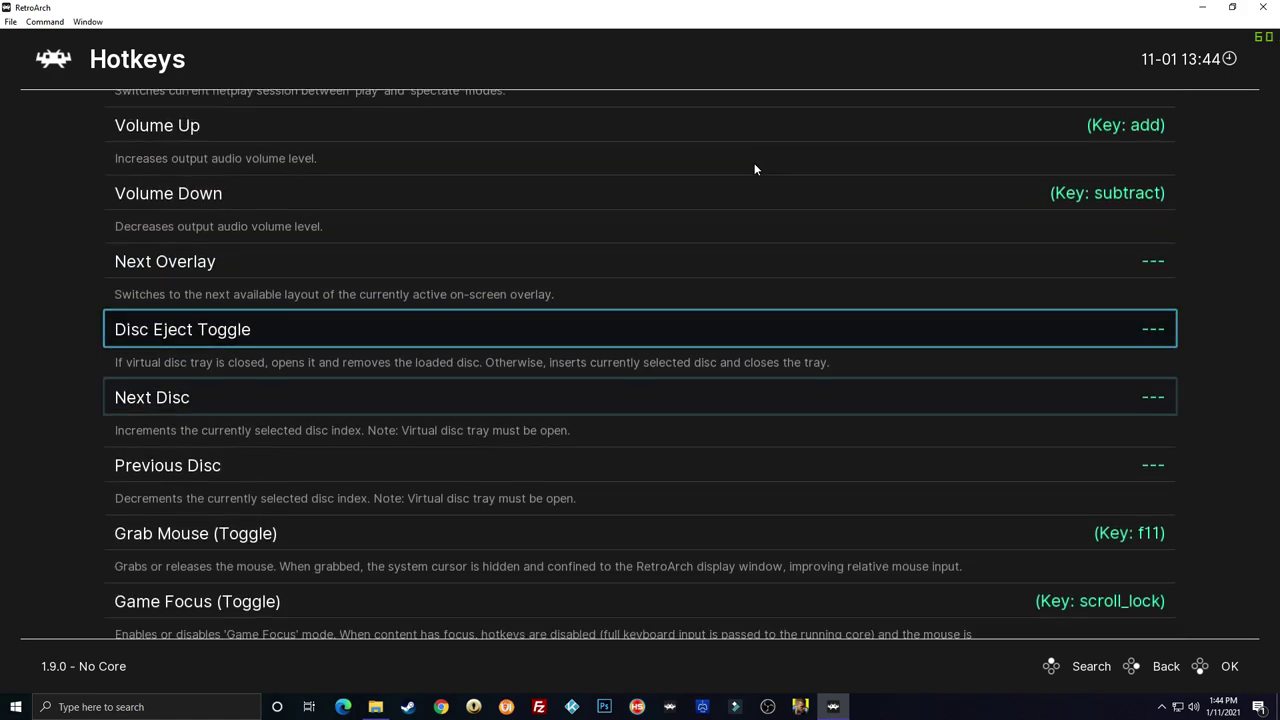
key("Down")
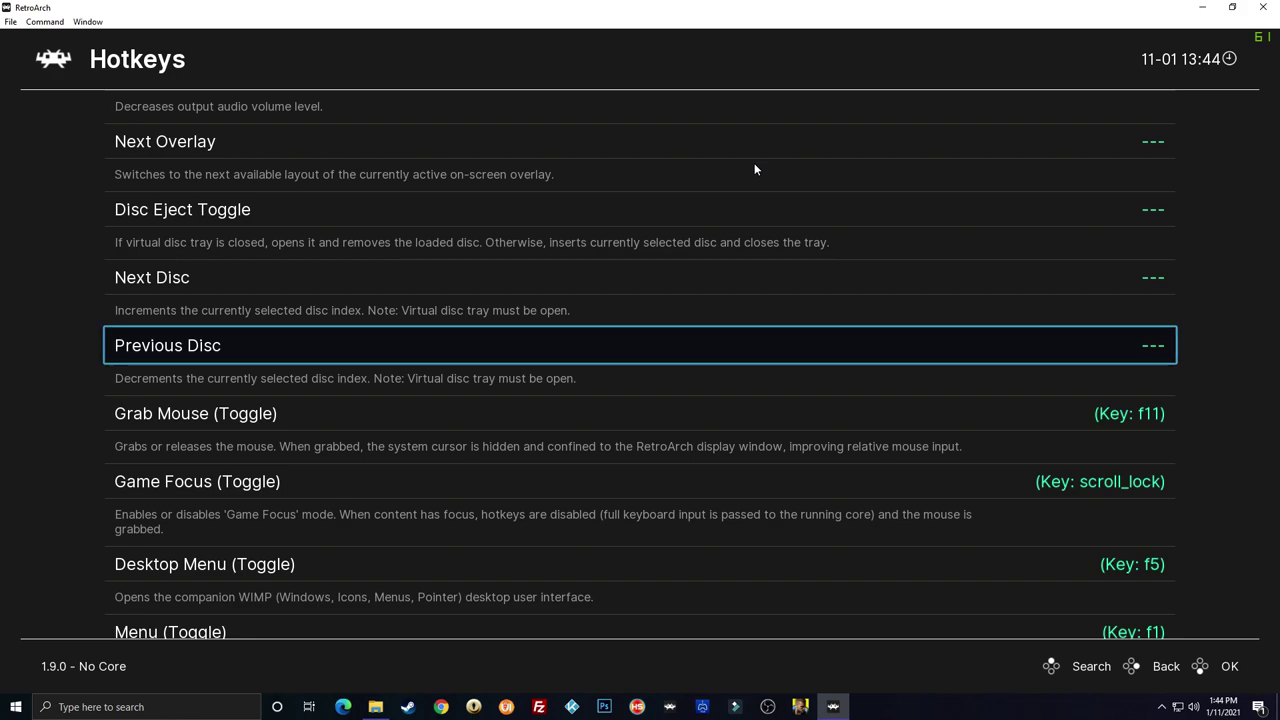
key("Down")
key("Up")
key("Up")
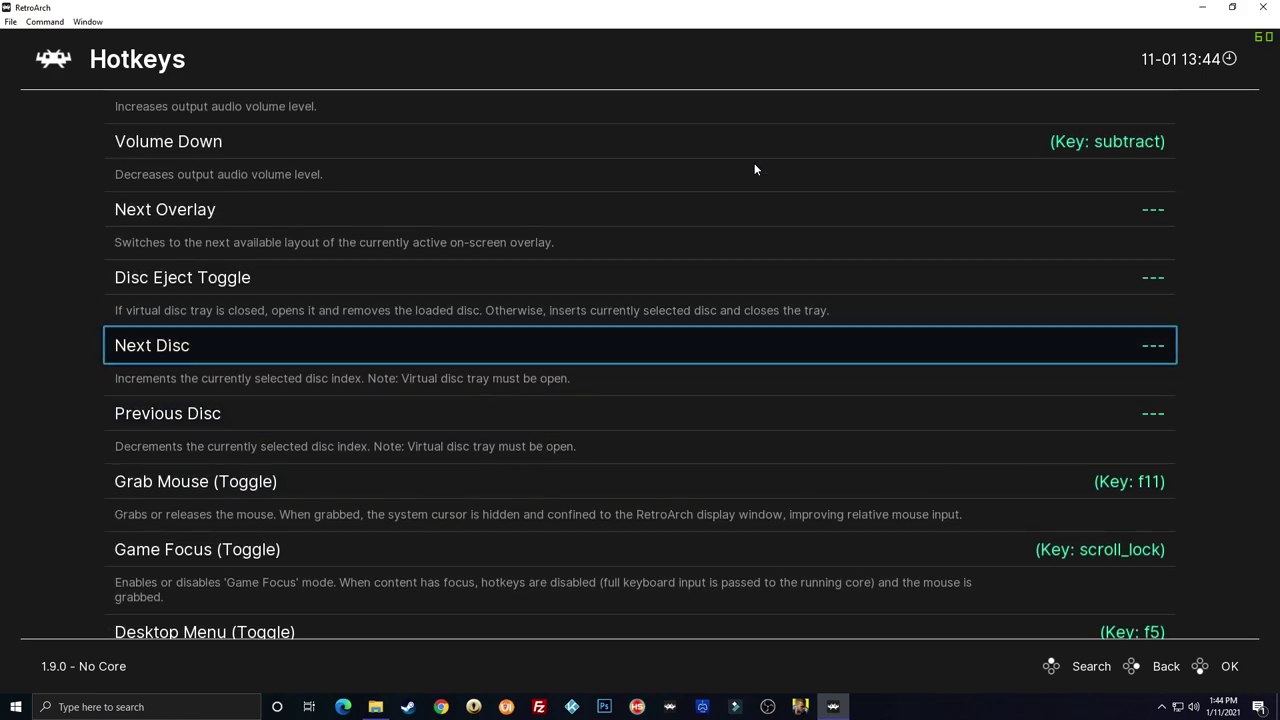
key("Down")
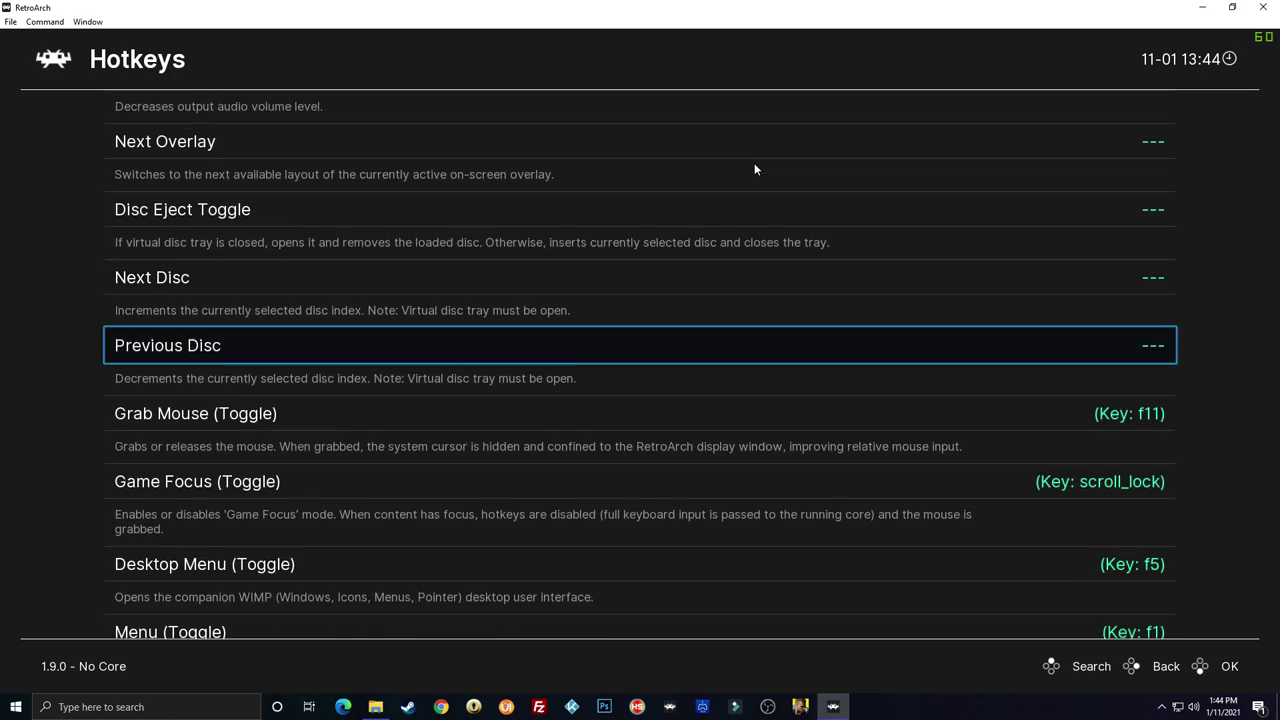
Examine the remaining hotkeys from disc control down to Grab Mouse, Game Focus, Desktop Menu and Menu (Toggle).
key("Up")
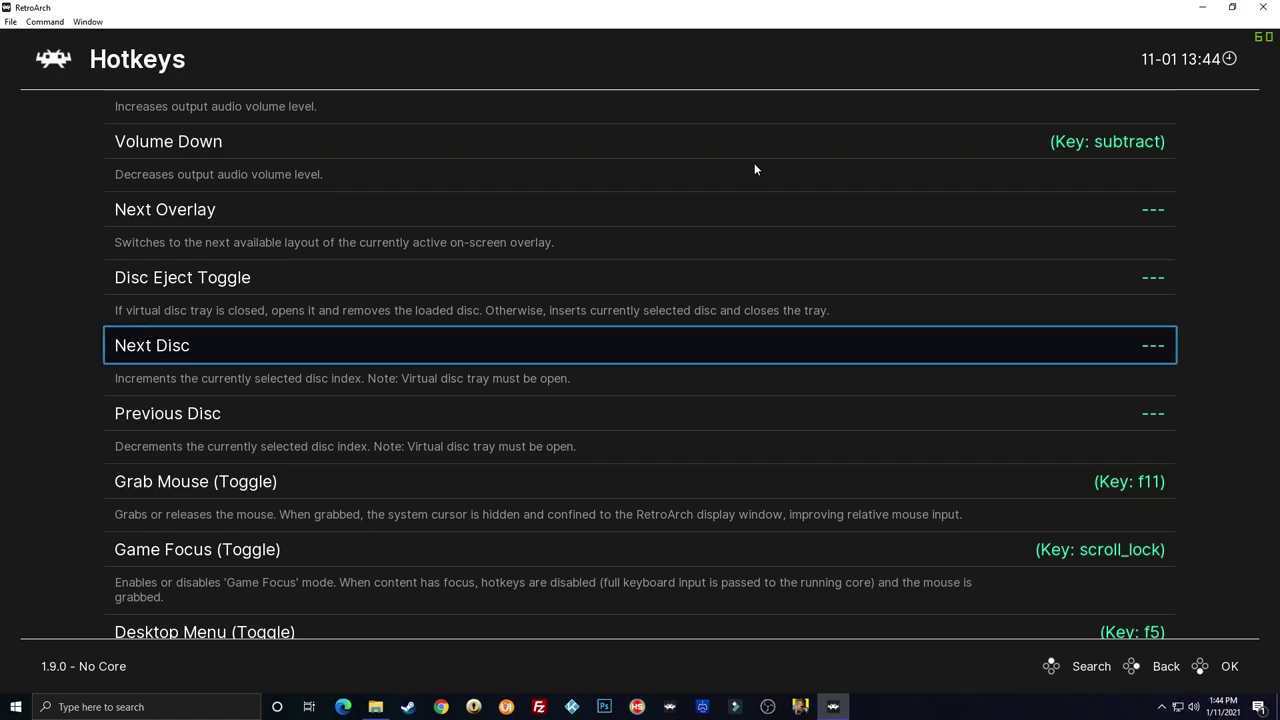
key("Down")
key("Down")
key("Down")
key("Down")
key("Down")
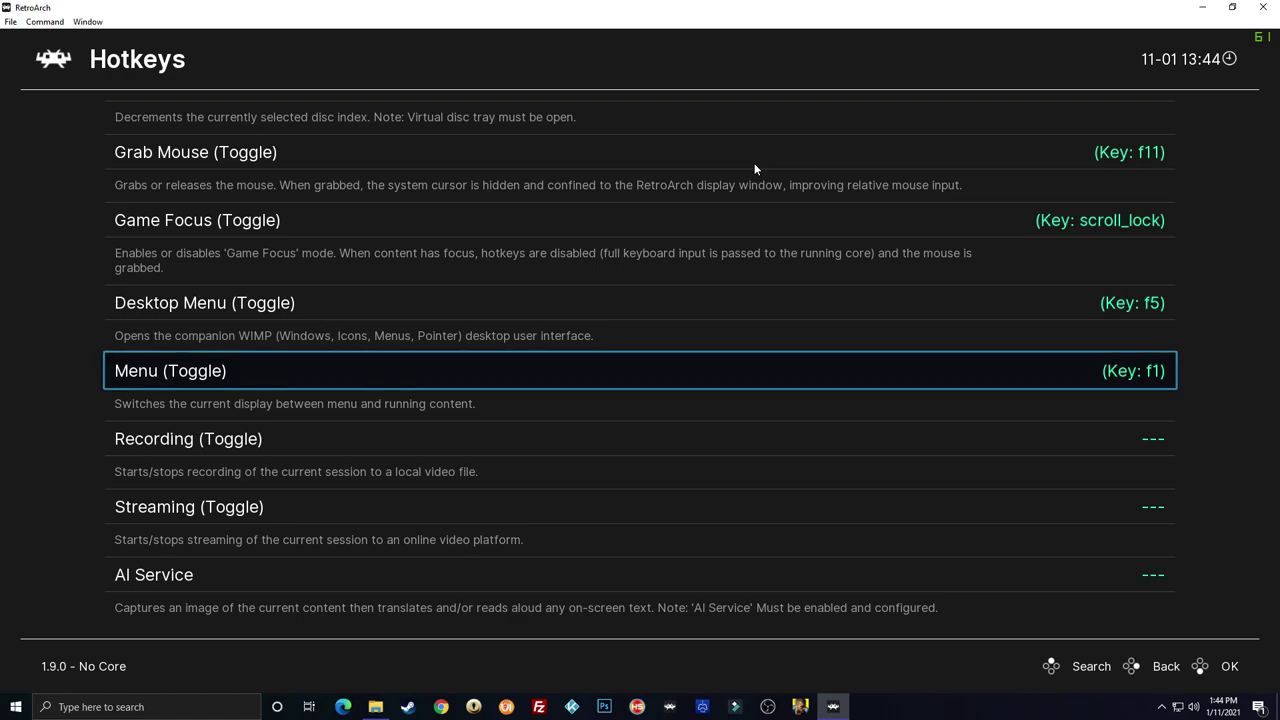
Try to assign a controller button to the Hotkey Enable binding.
key("Up")
key("Up")
key("Up")
key("Up")
key("Up")
key("Up")
key("Up")
key("Up")
key("Up")
key("Up")
key("Up")
key("Up")
key("Up")
key("Up")
key("Up")
key("Up")
key("Up")
key("Up")
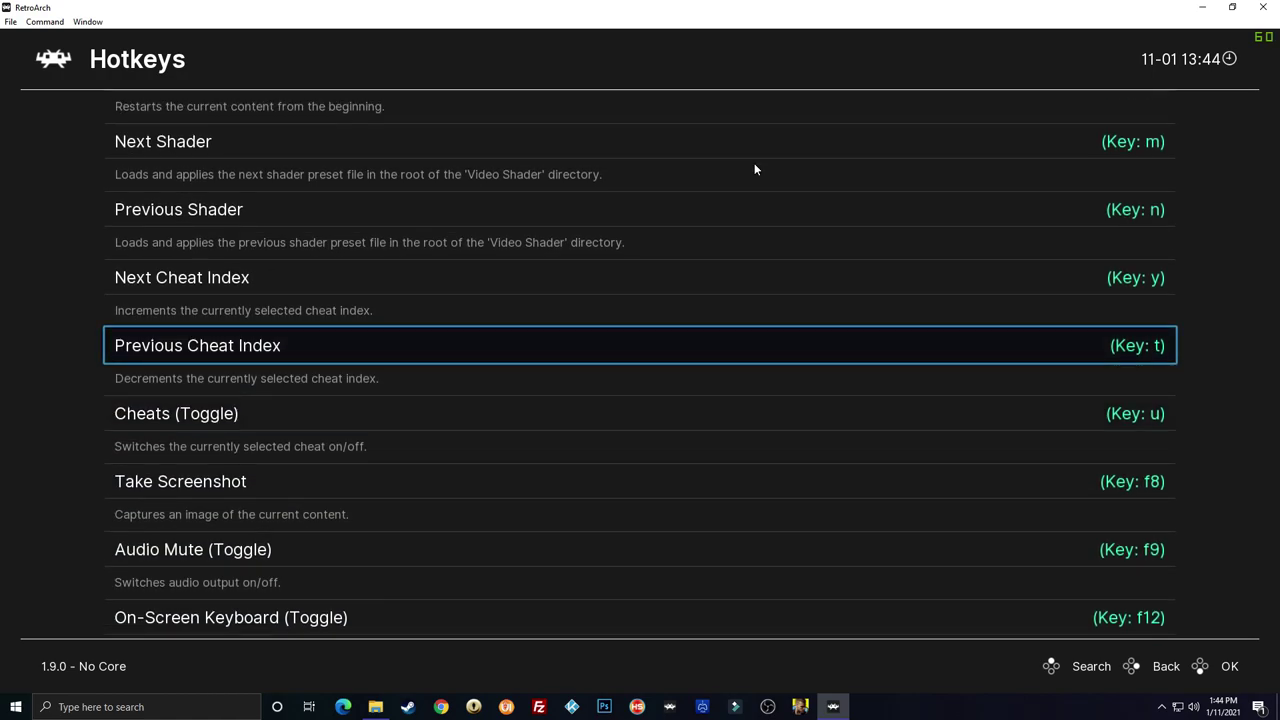
key("Up")
key("Up")
key("Up")
key("Up")
key("Up")
key("Up")
key("Up")
key("Up")
key("Up")
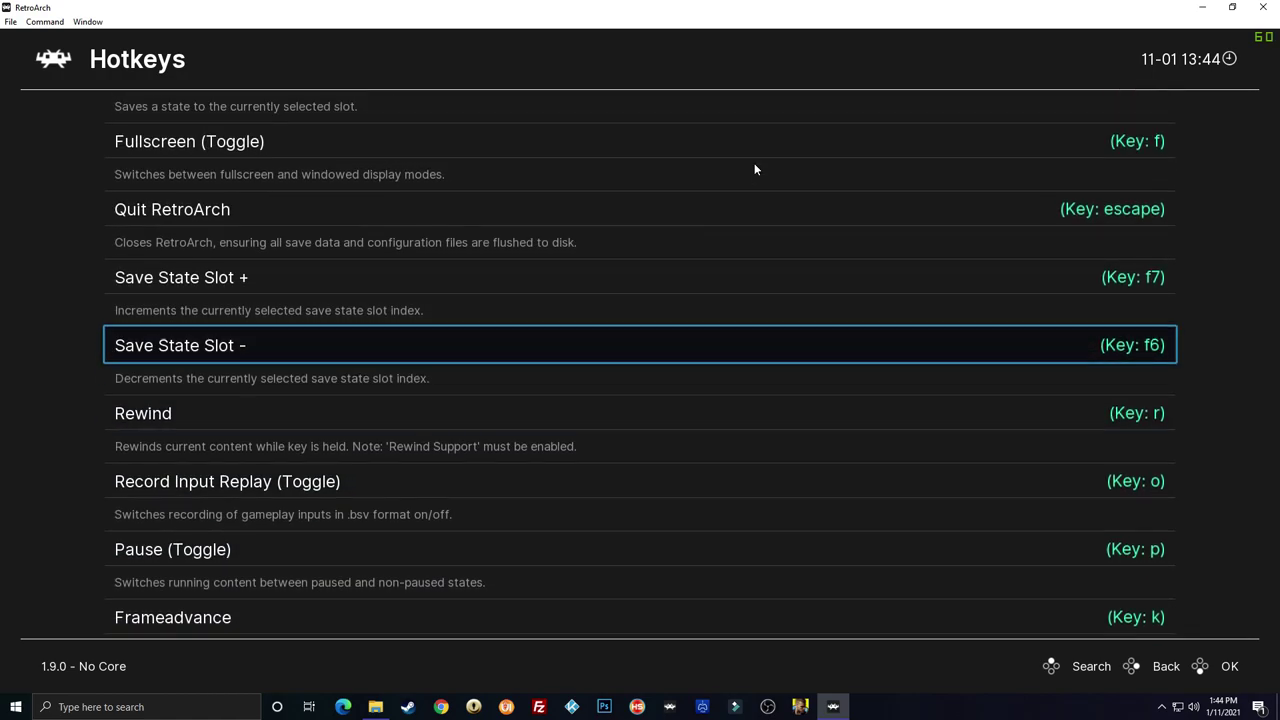
key("Up")
key("Up")
key("Up")
key("Up")
key("Up")
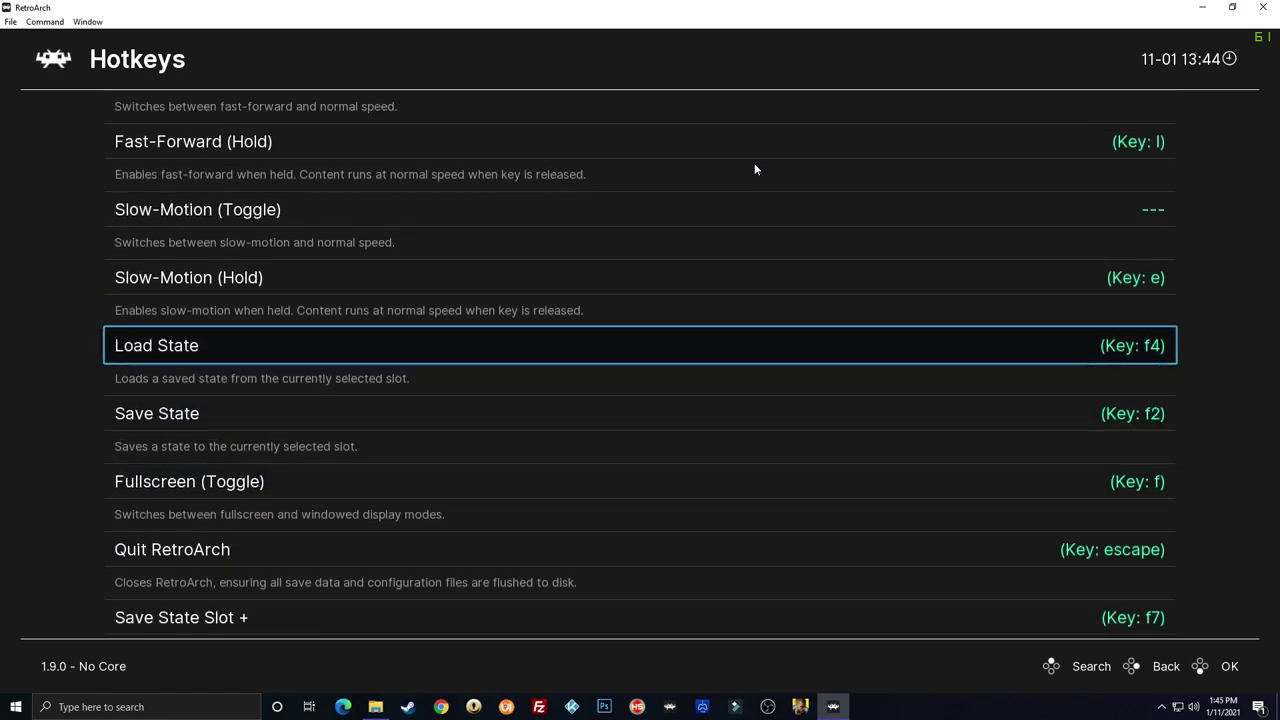
key("Up")
key("Up")
key("Up")
key("Up")
key("Up")
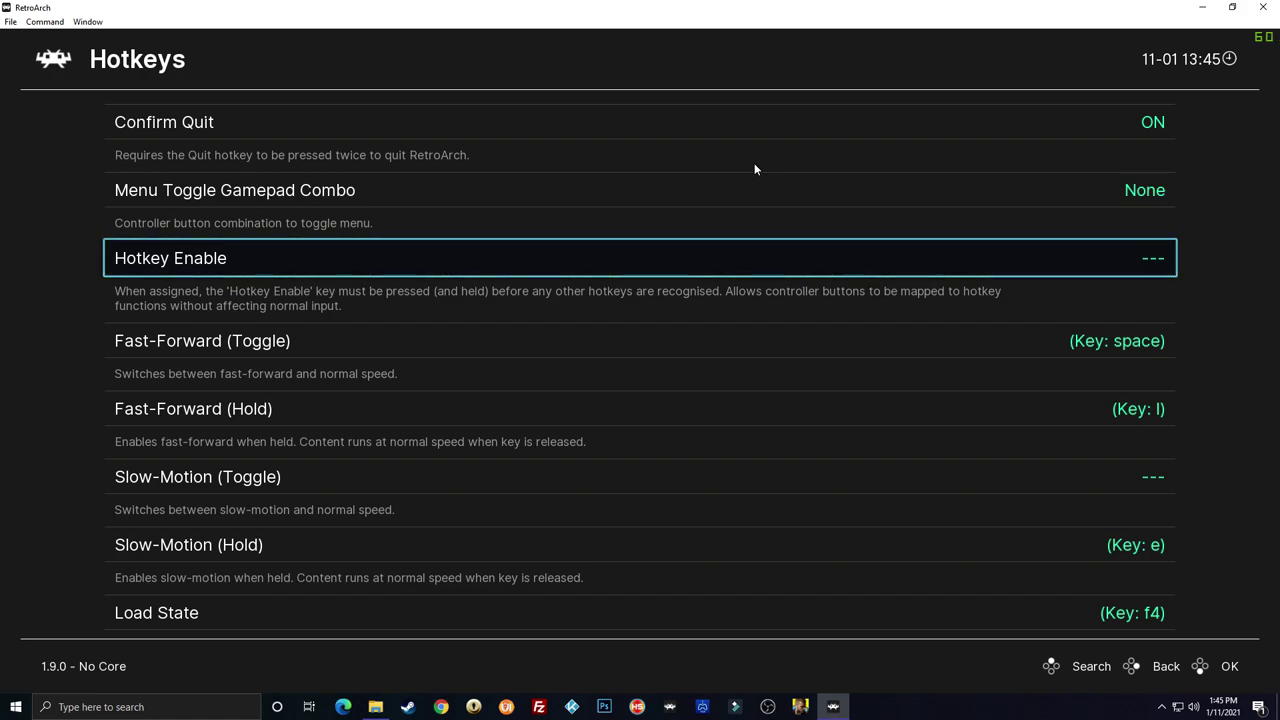
key("Return")
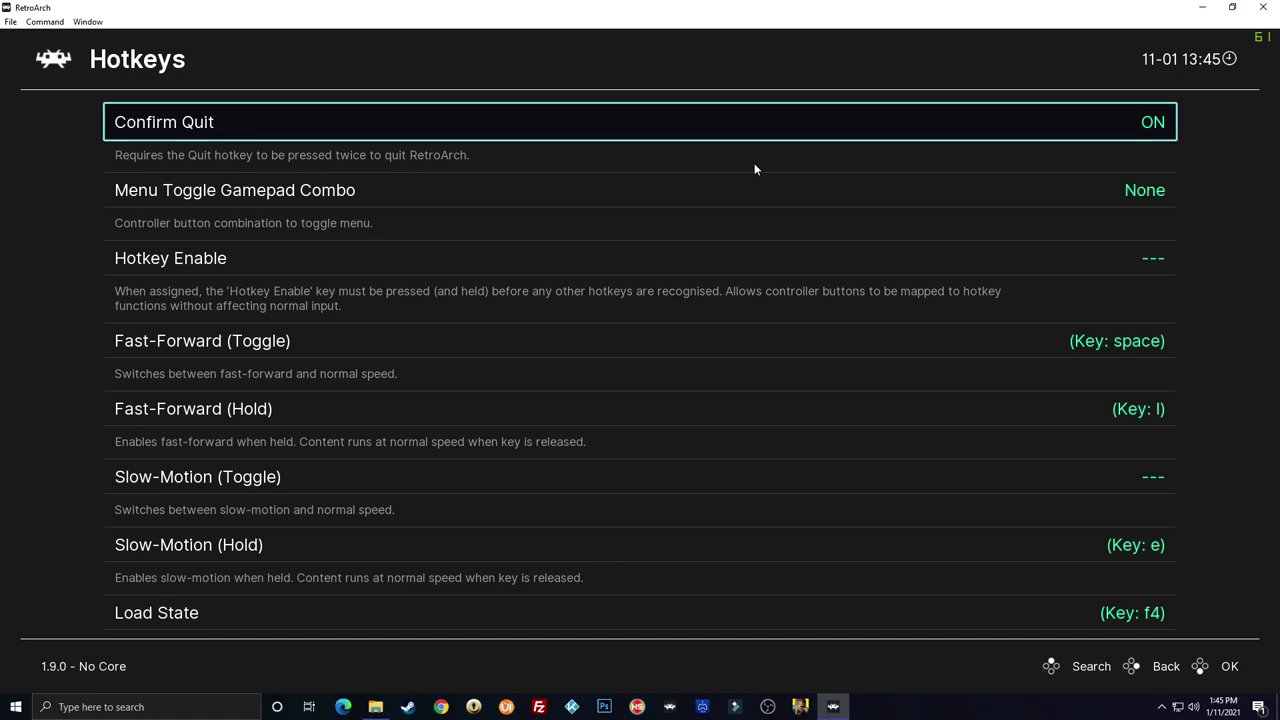
key("Down")
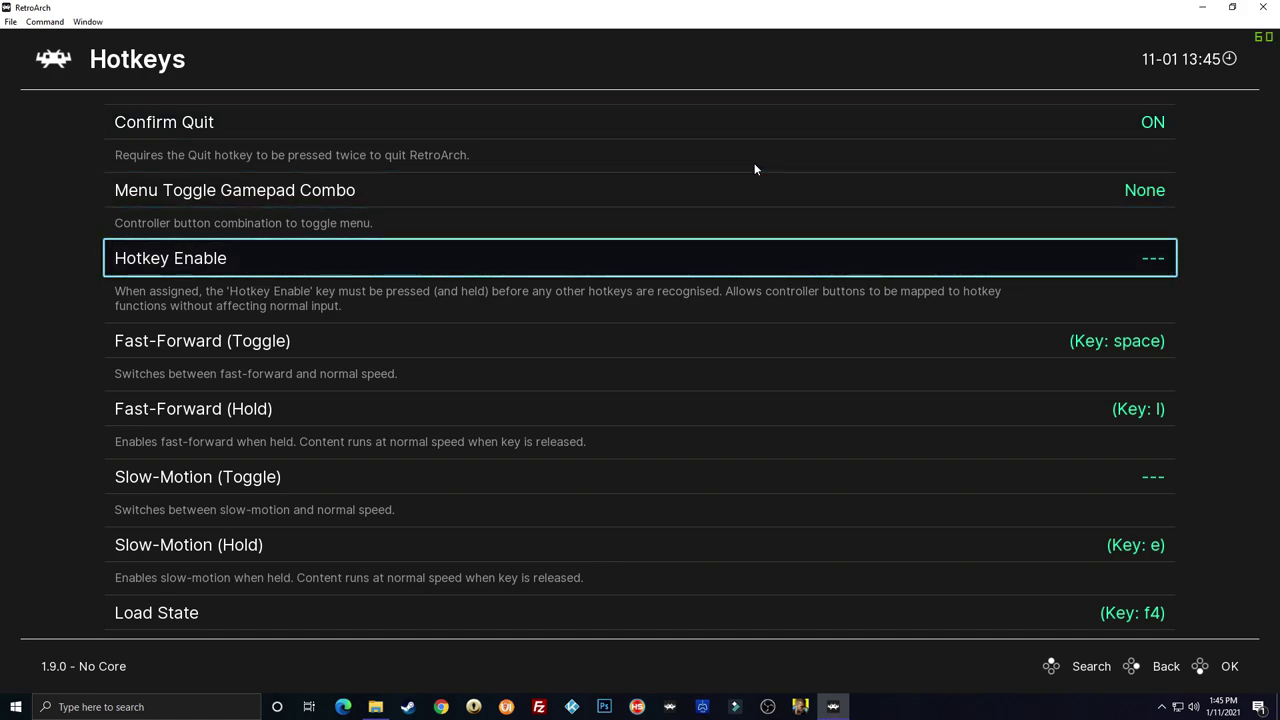
key("Up")
key("Up")
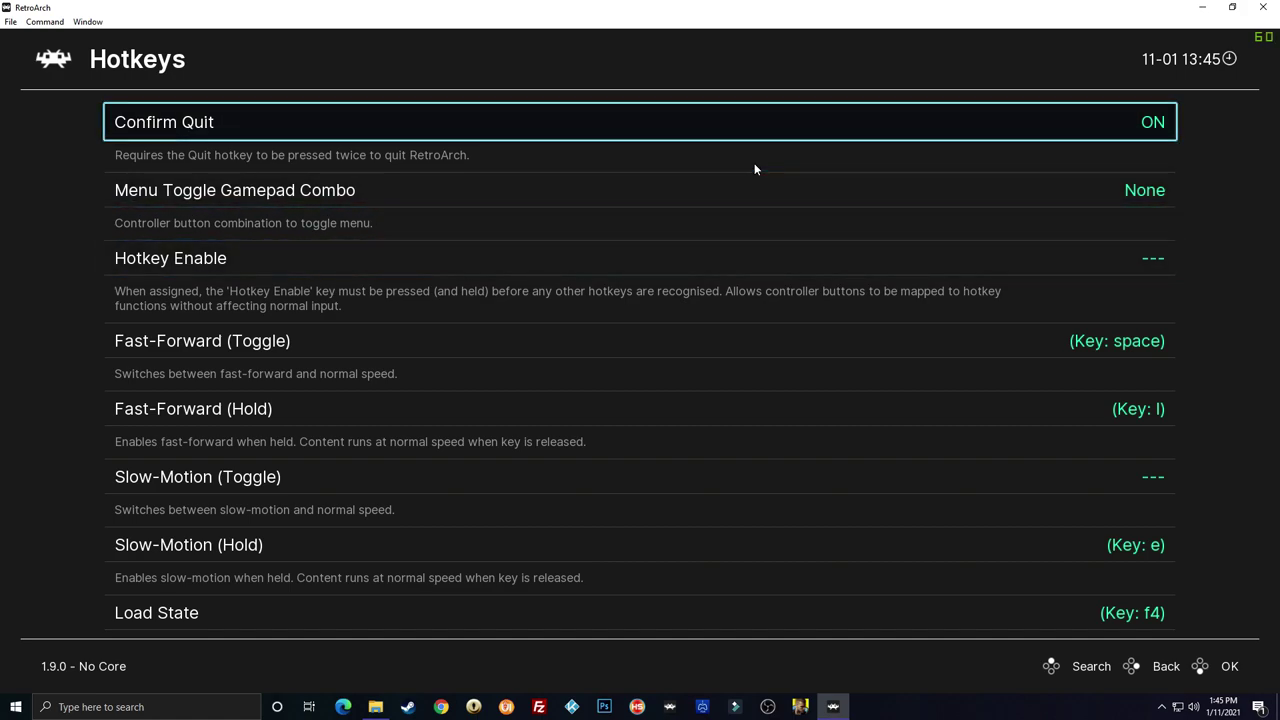
Set the Device Index for Port 1 Controls to XBOX One Controller and return to the Input settings.
key("BackSpace")
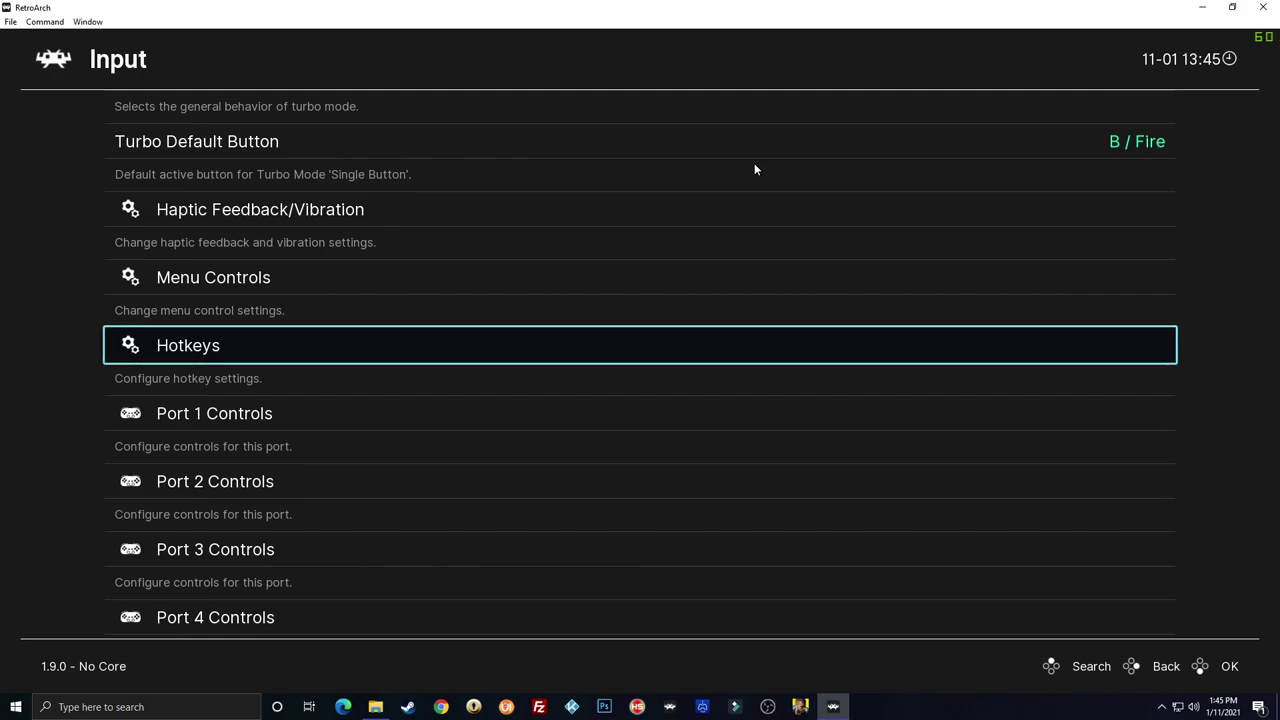
key("Up")
key("Down")
key("Up")
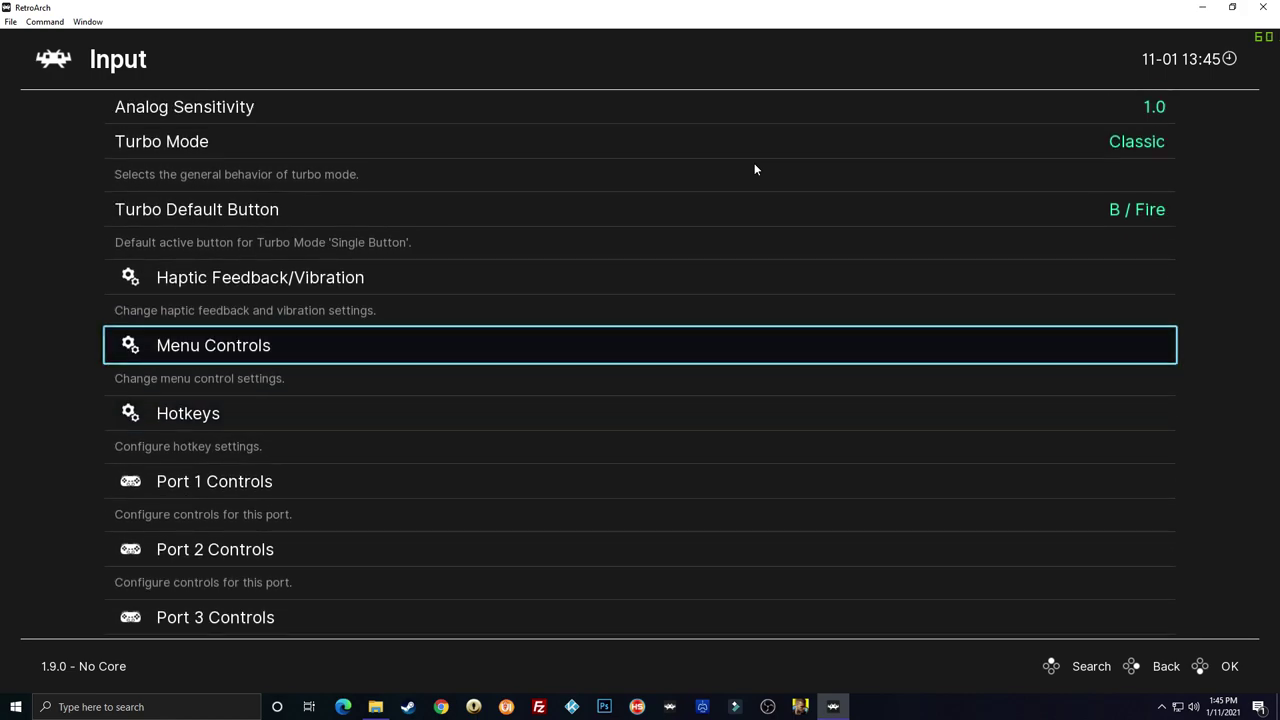
key("Down")
key("Down")
key("Return")
key("Down")
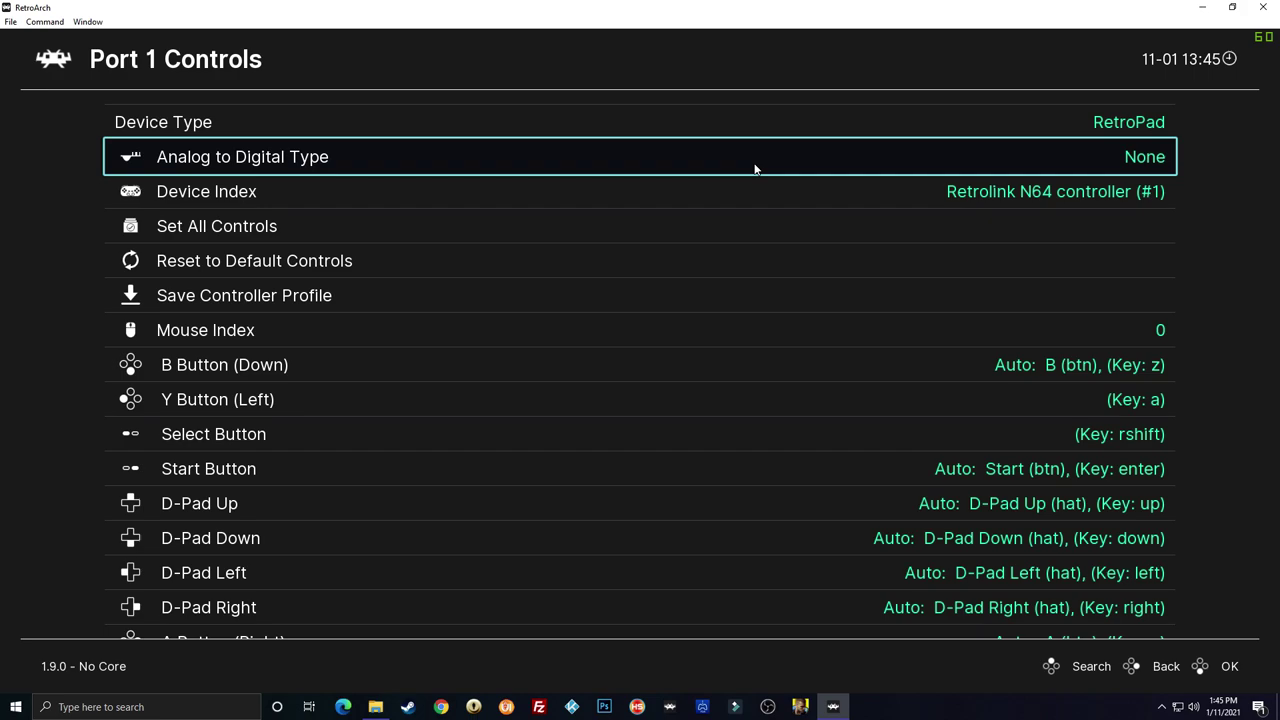
key("Down")
key("Right")
key("Right")
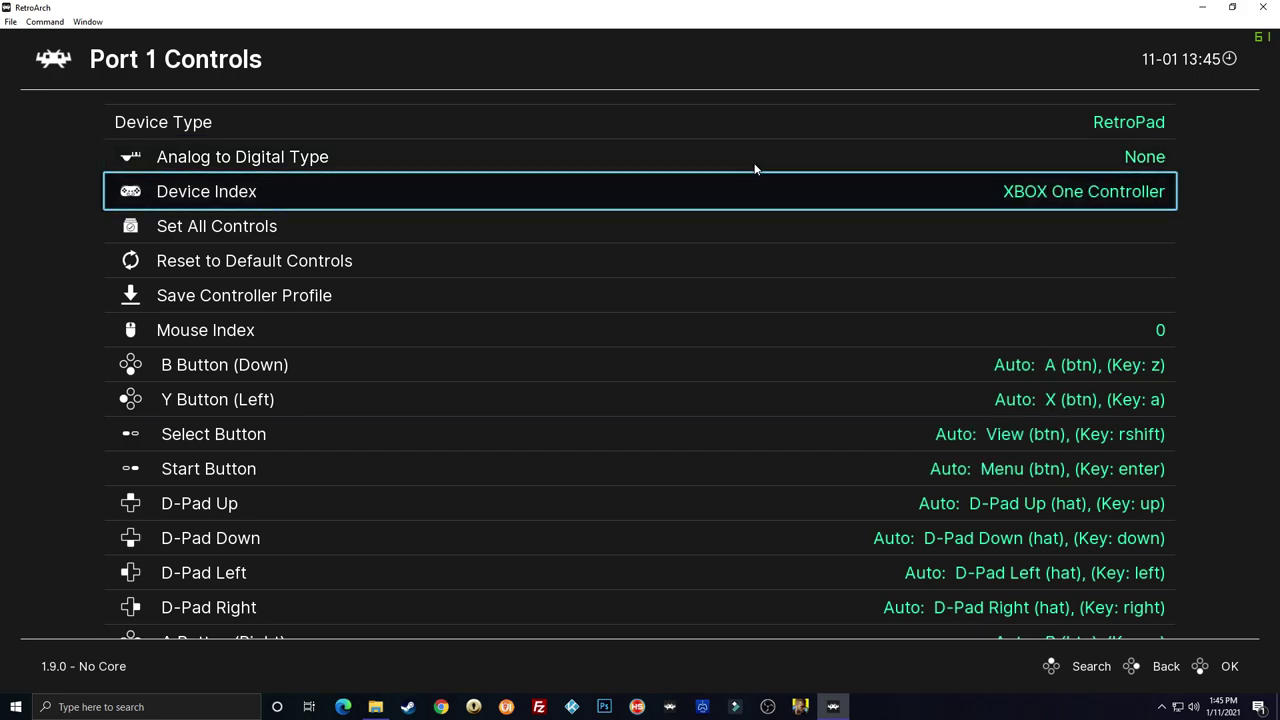
key("Up")
key("Up")
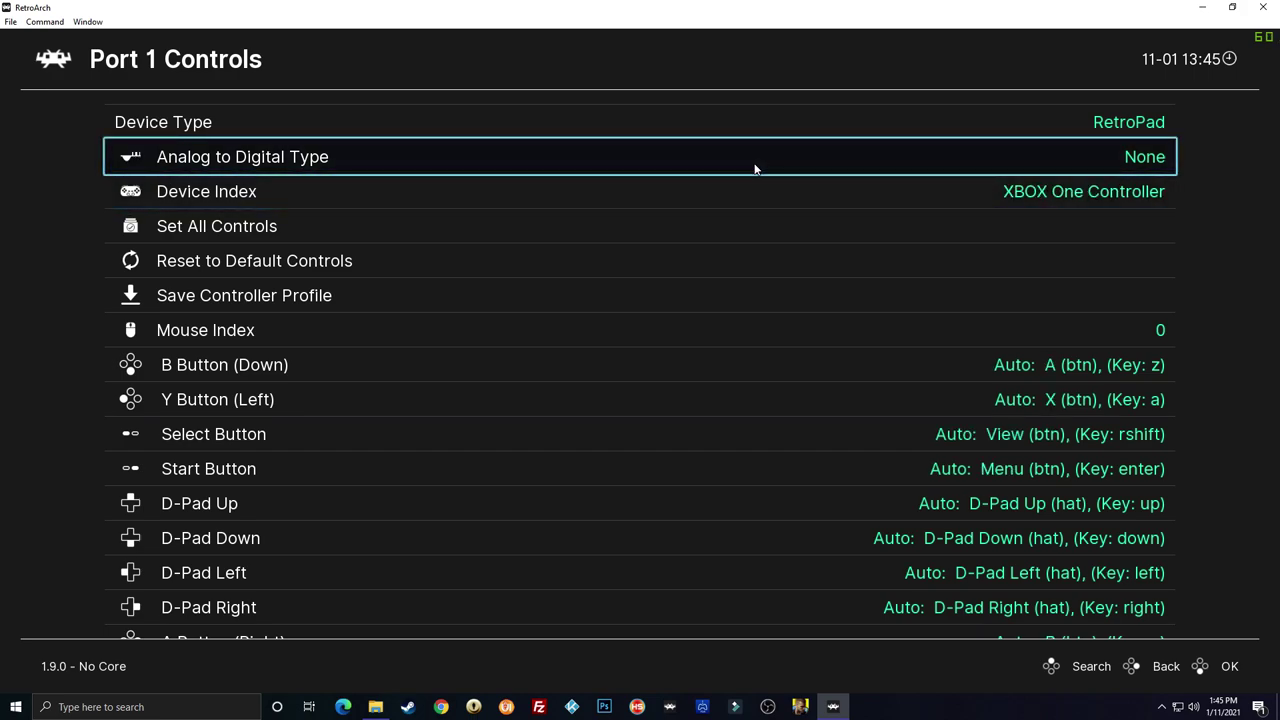
key("BackSpace")
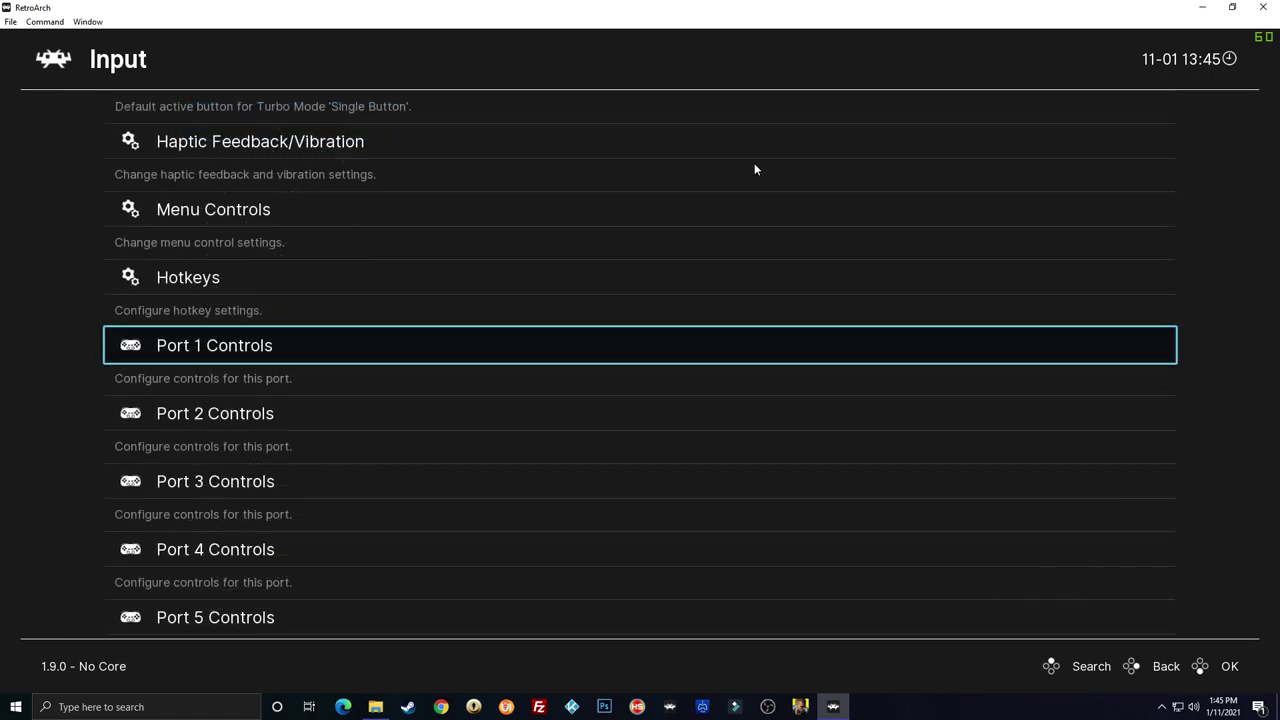
Assign controller button 7 to Hotkey Enable and return to the Input settings.
key("Up")
key("Return")
key("Down")
key("Down")
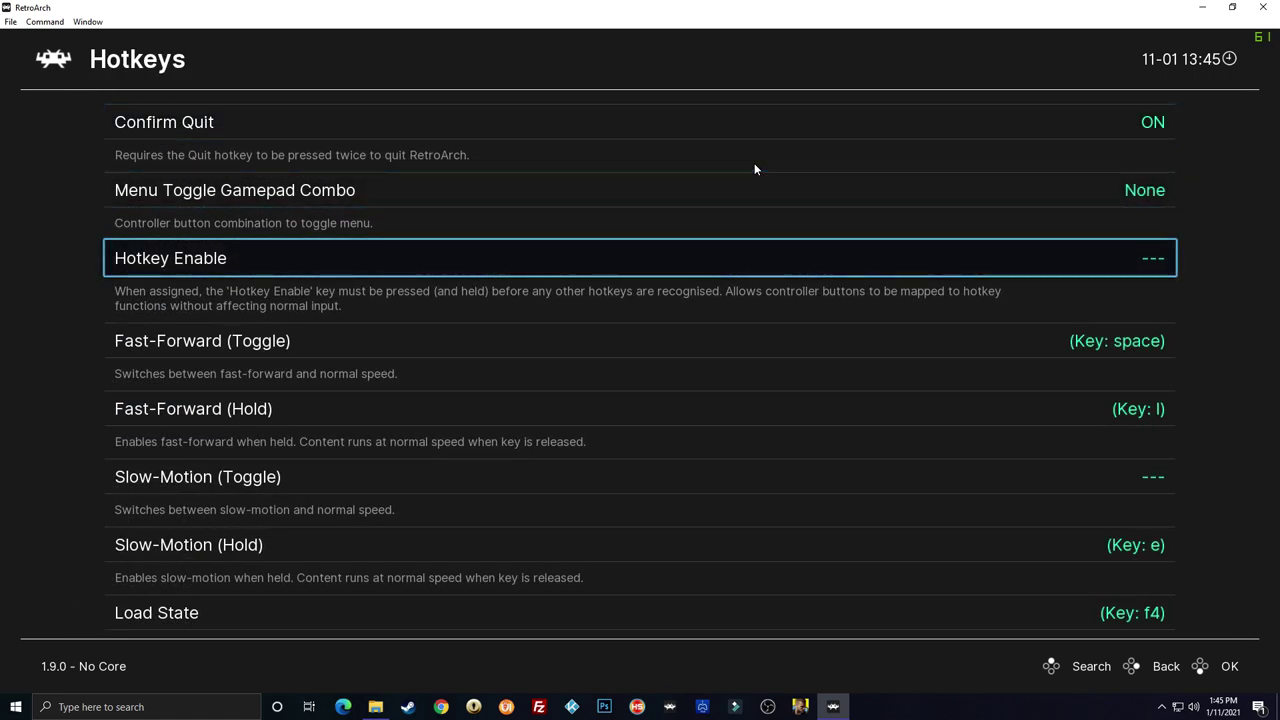
key("Return")
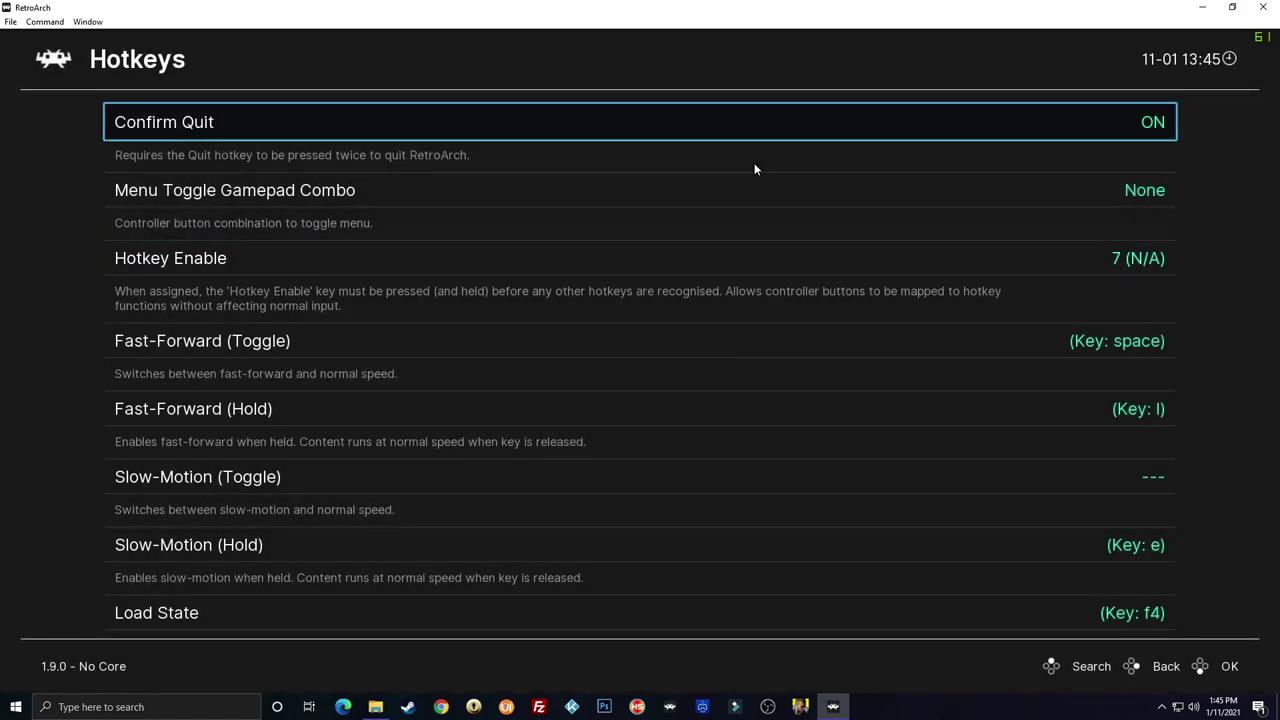
key("BackSpace")
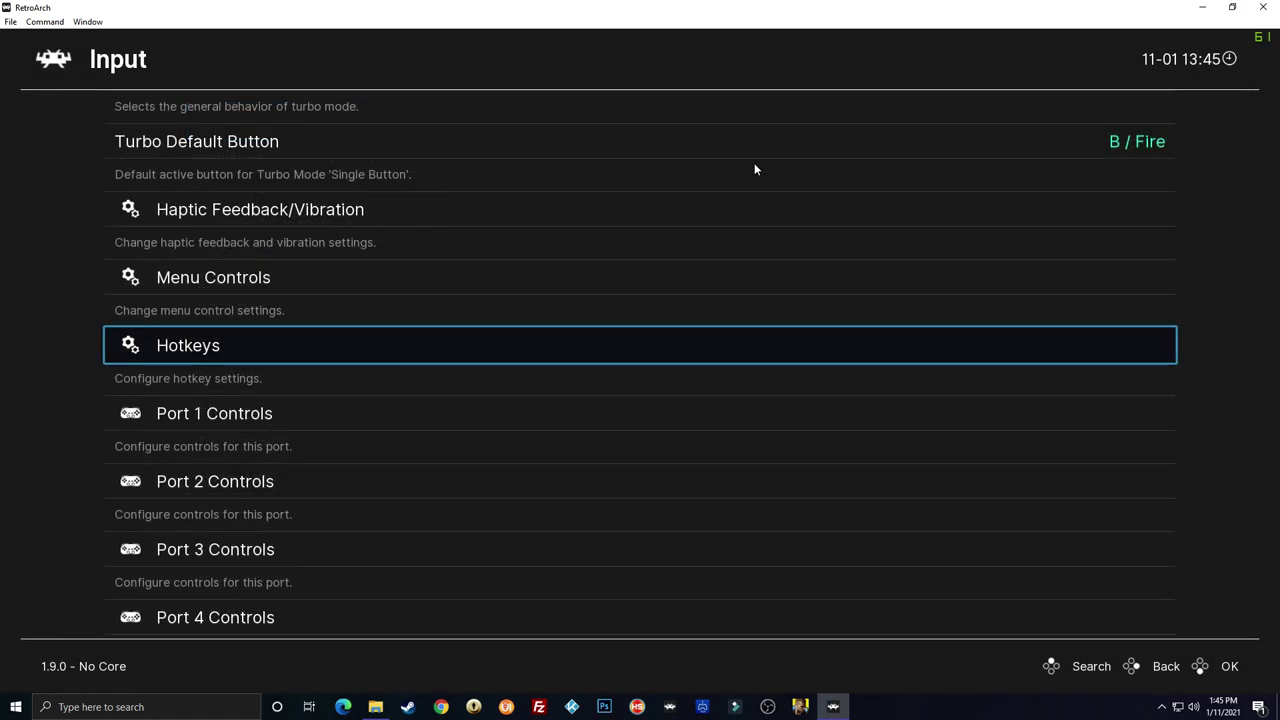
Examine the entries for Port 1 to Port 5 Controls in the Input settings.
key("Down")
key("Down")
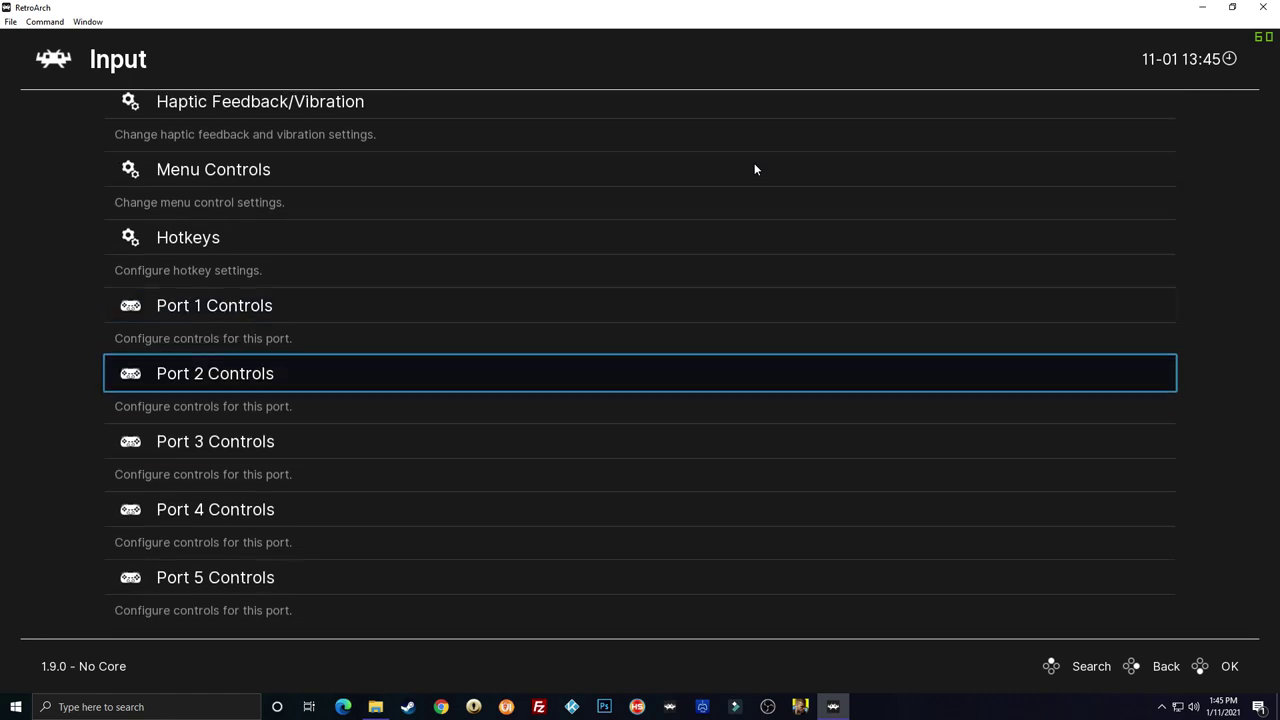
key("Down")
key("Down")
key("Down")
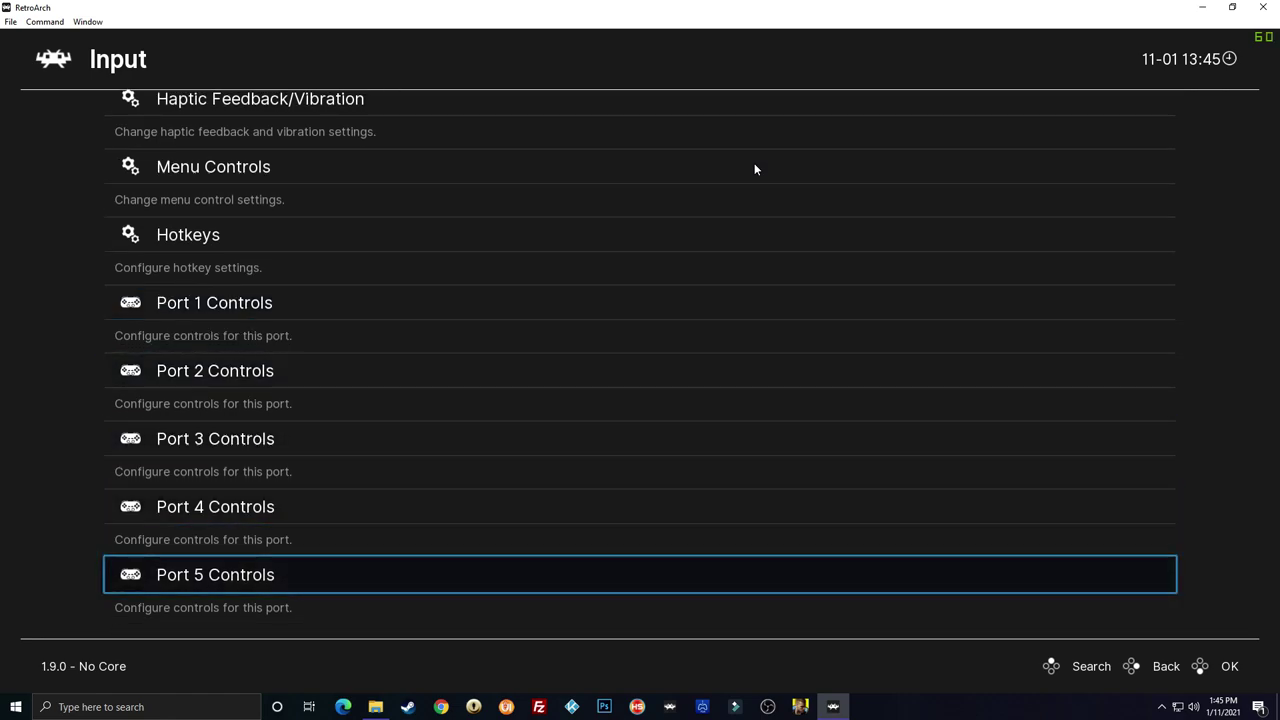
key("Up")
key("Up")
key("Up")
key("Up")
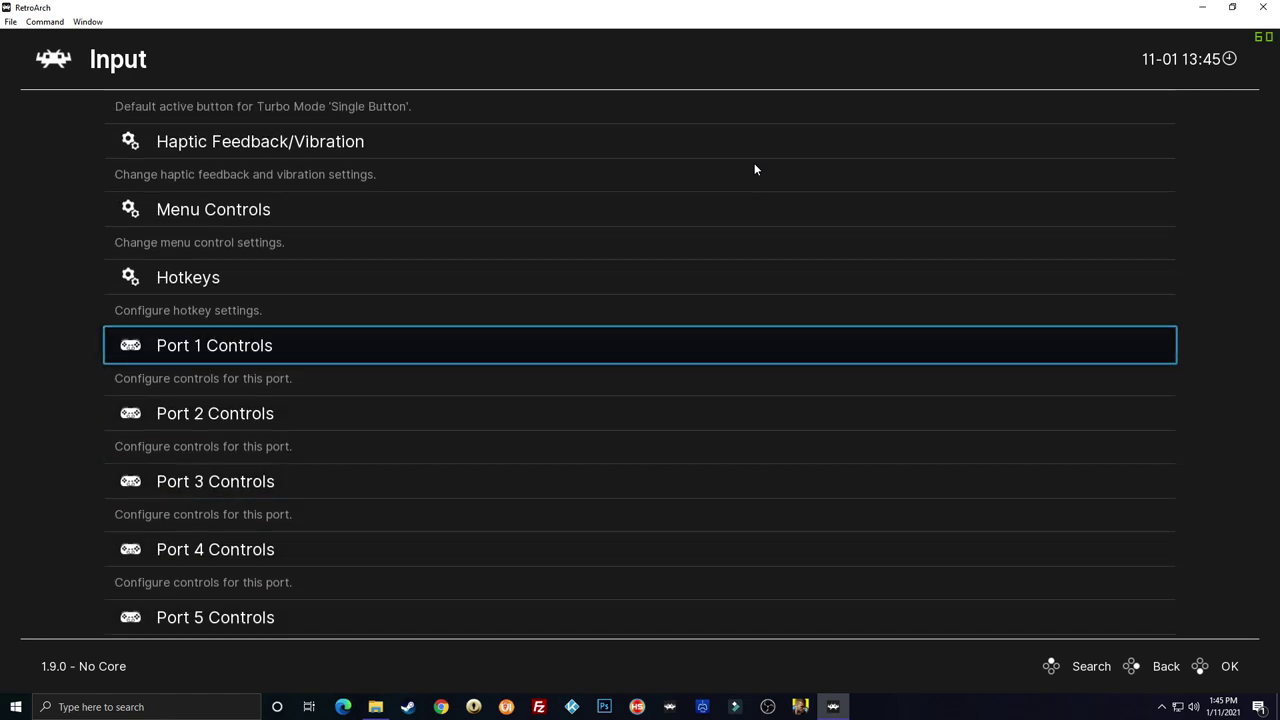
Examine the Device Index and control setup options for Port 1.
key("Return")
key("Down")
key("Down")
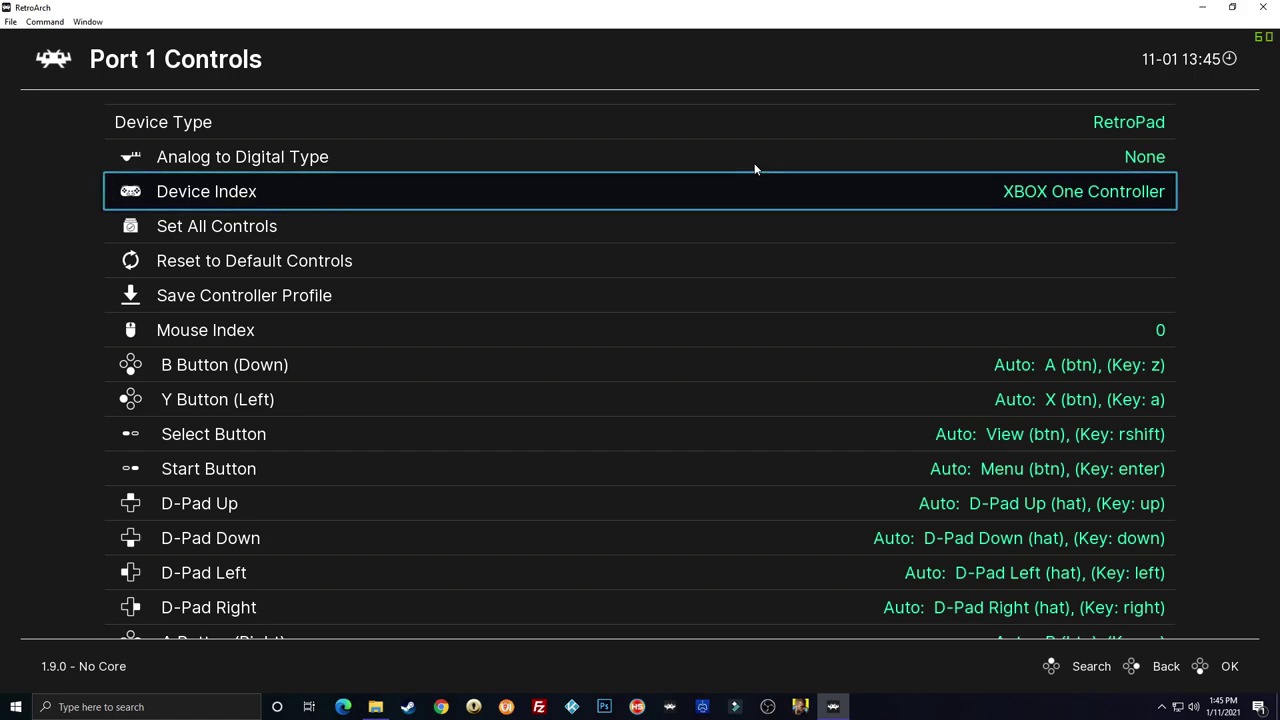
key("Down")
key("Down")
key("Up")
key("Up")
key("Up")
key("BackSpace")
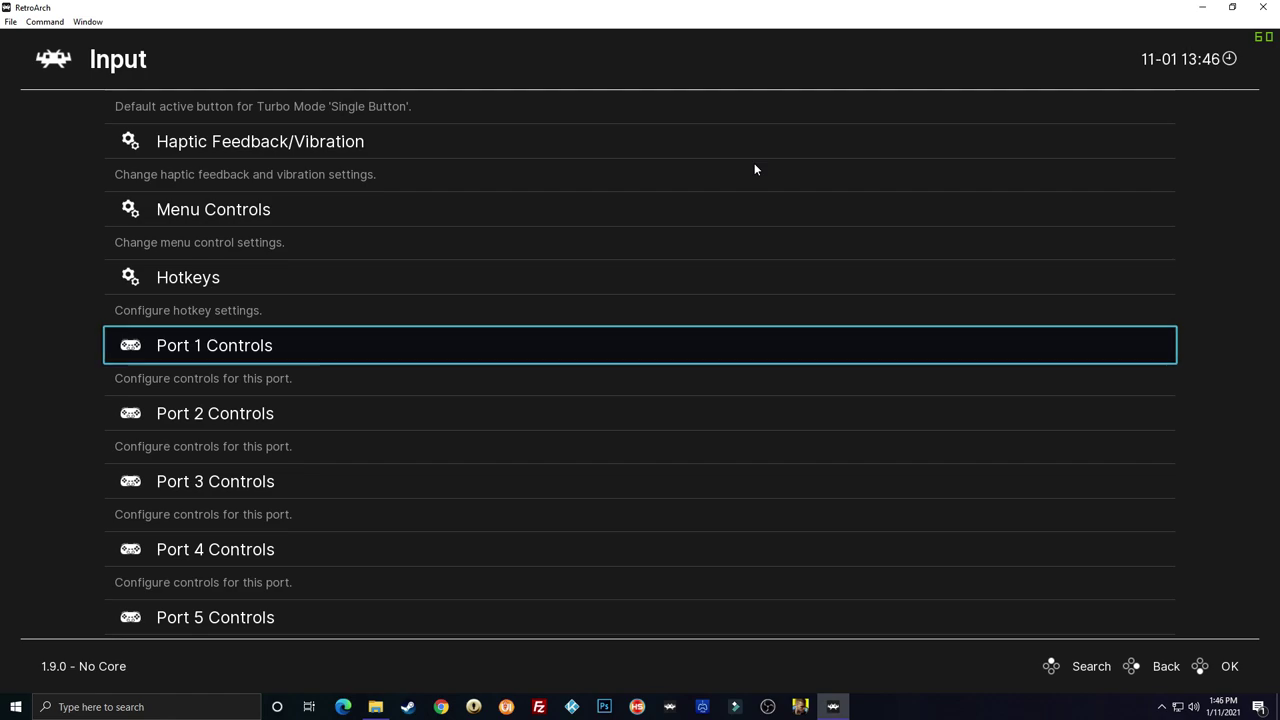
Examine the Hotkey Enable, fast-forward and slow-motion bindings in the Hotkeys settings.
key("Up")
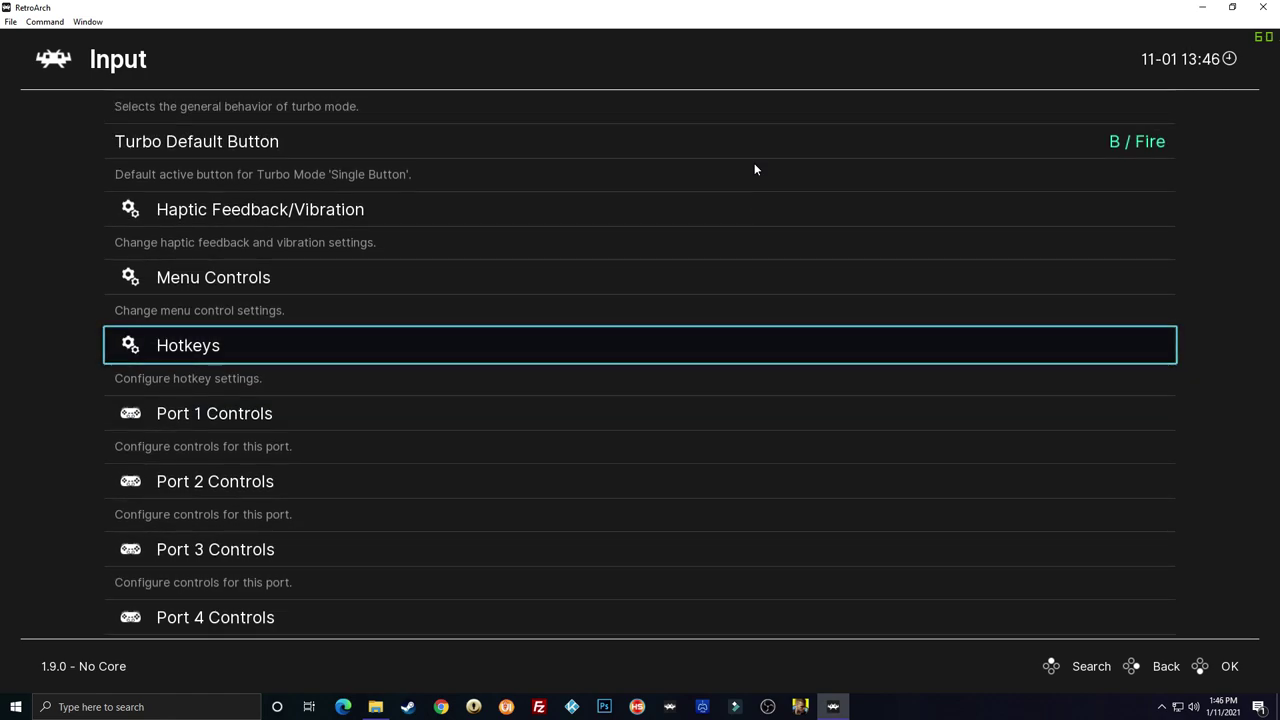
key("Return")
key("Down")
key("Down")
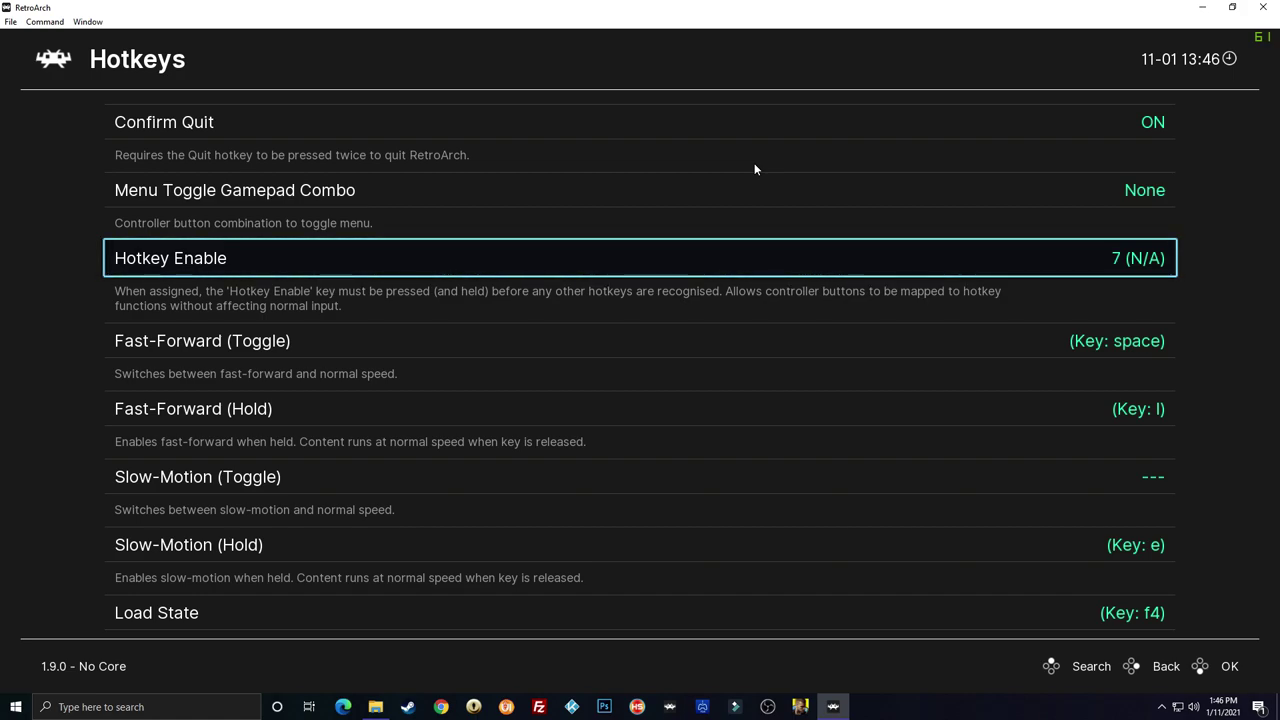
key("Down")
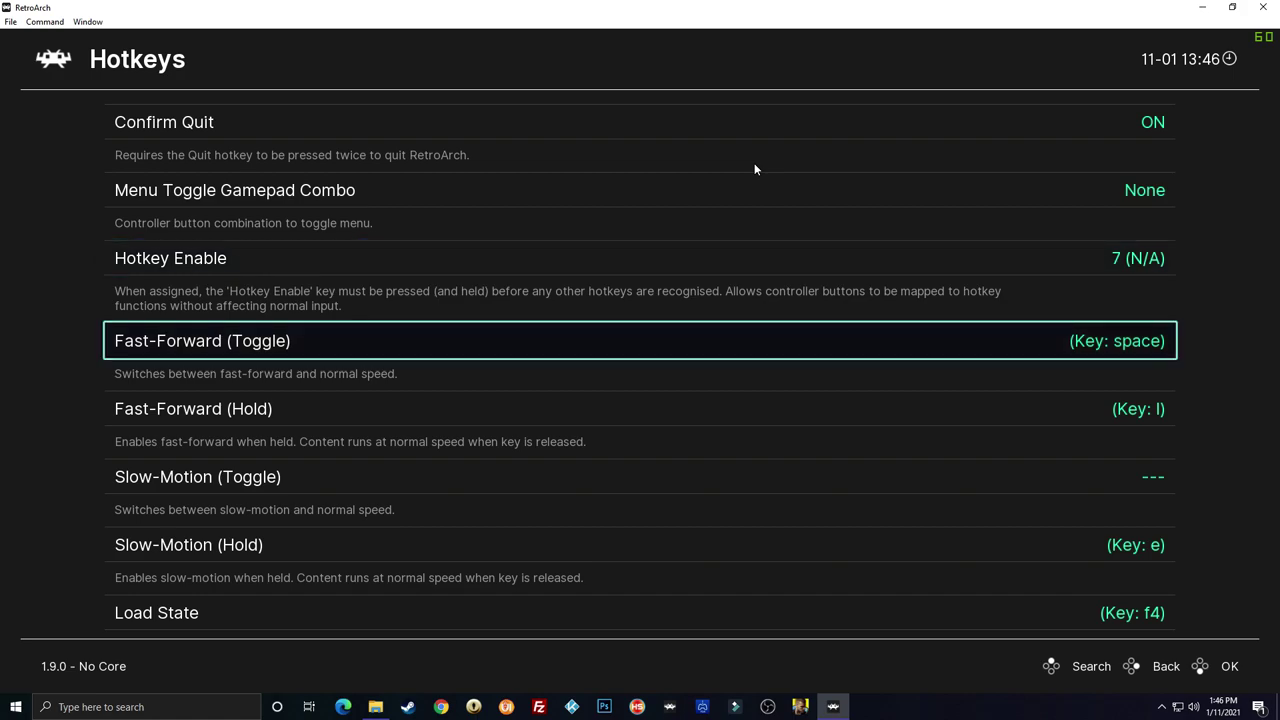
key("Down")
key("Up")
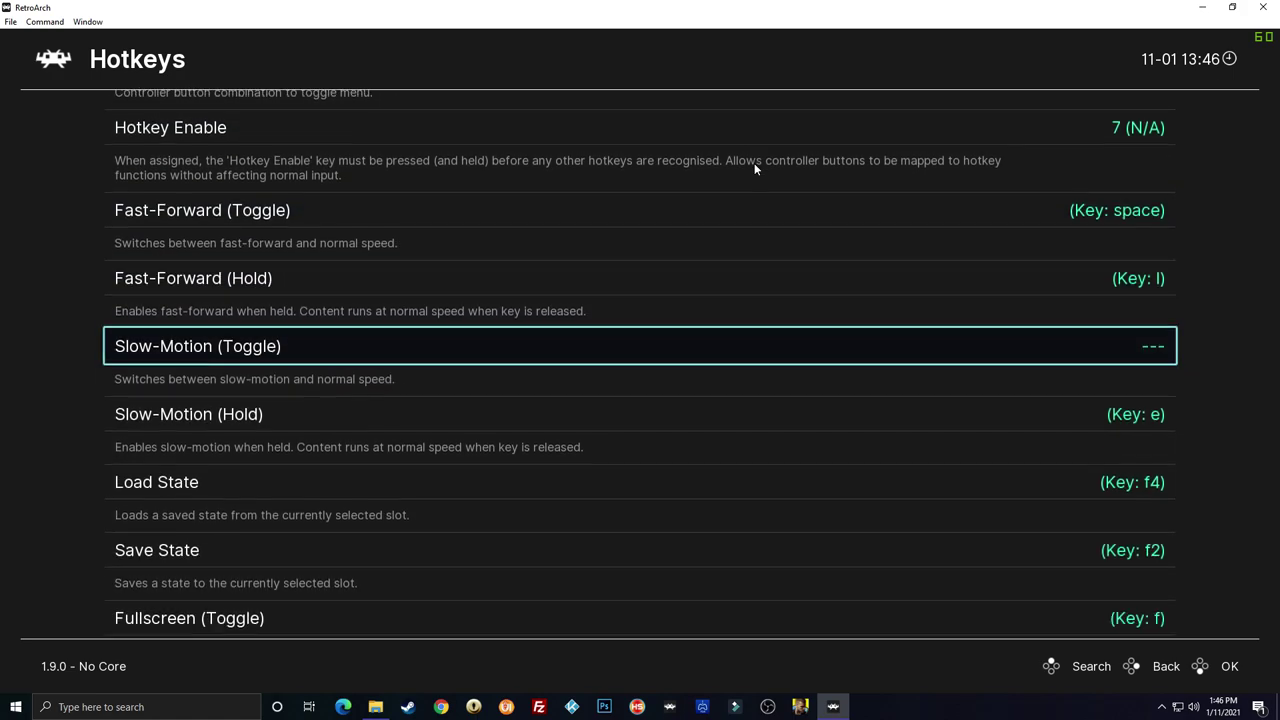
key("Down")
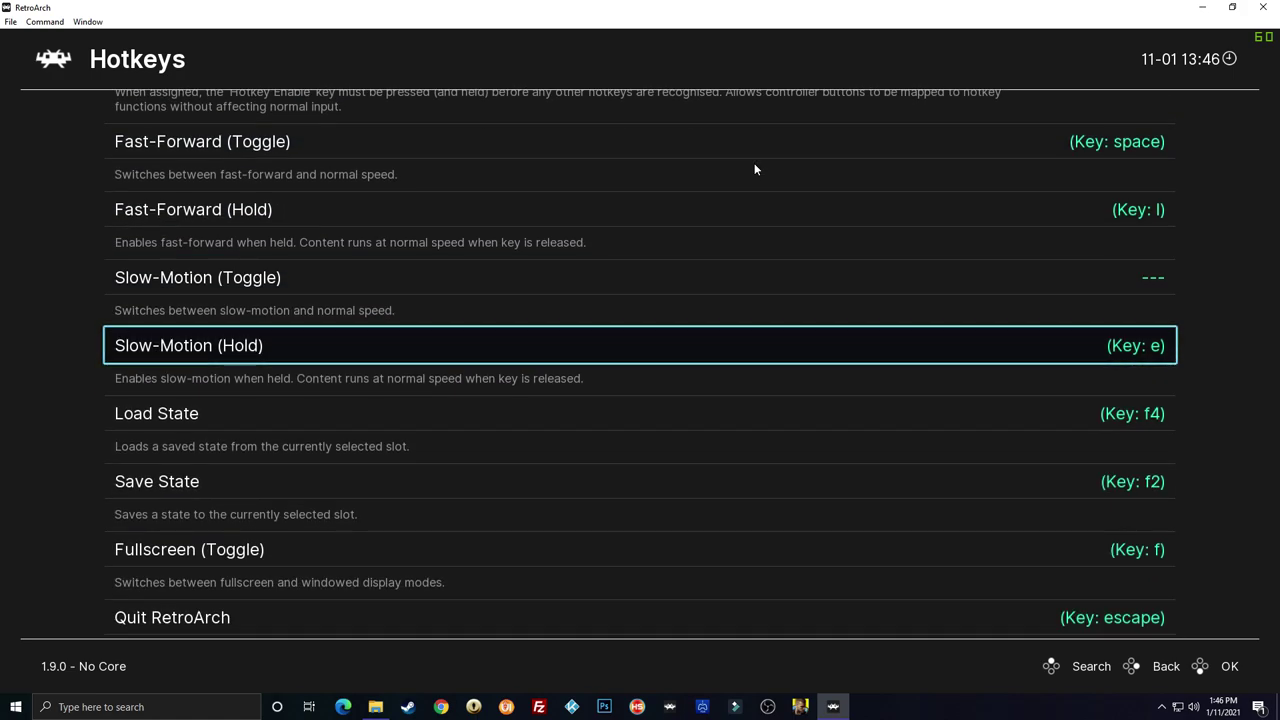
key("Down")
key("Up")
key("Up")
key("Up")
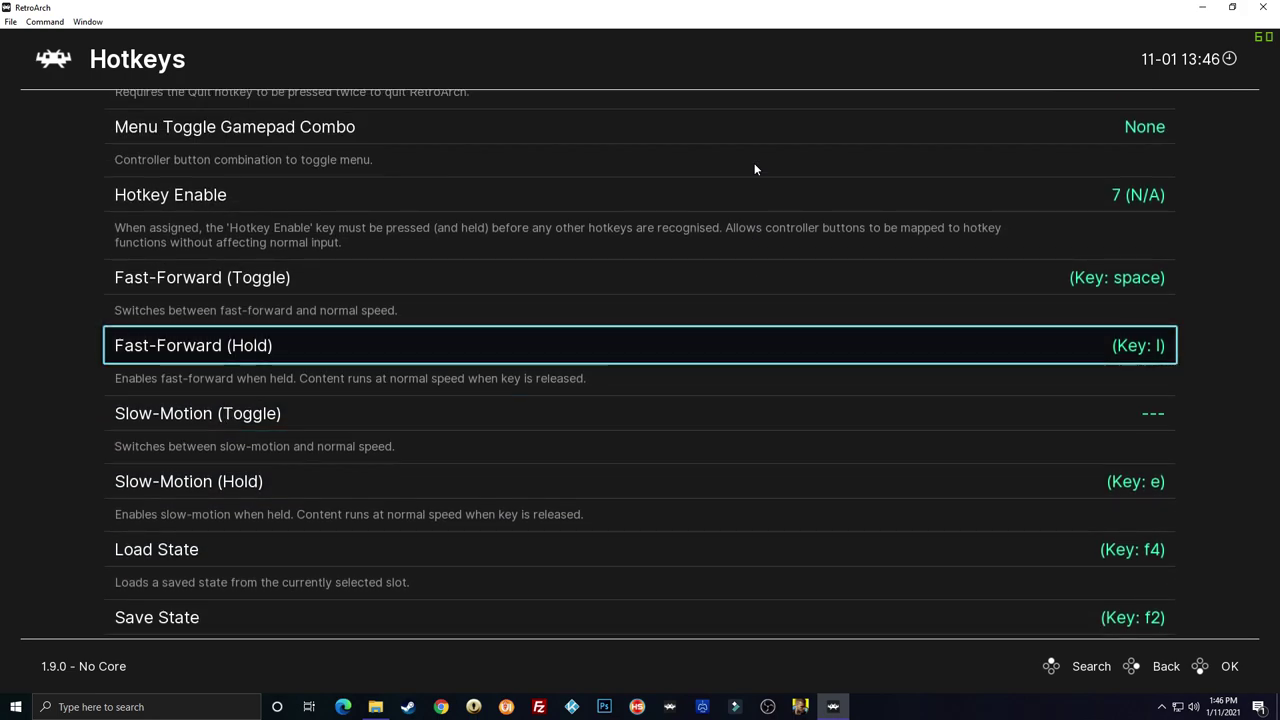
key("Up")
key("Down")
key("Down")
key("Down")
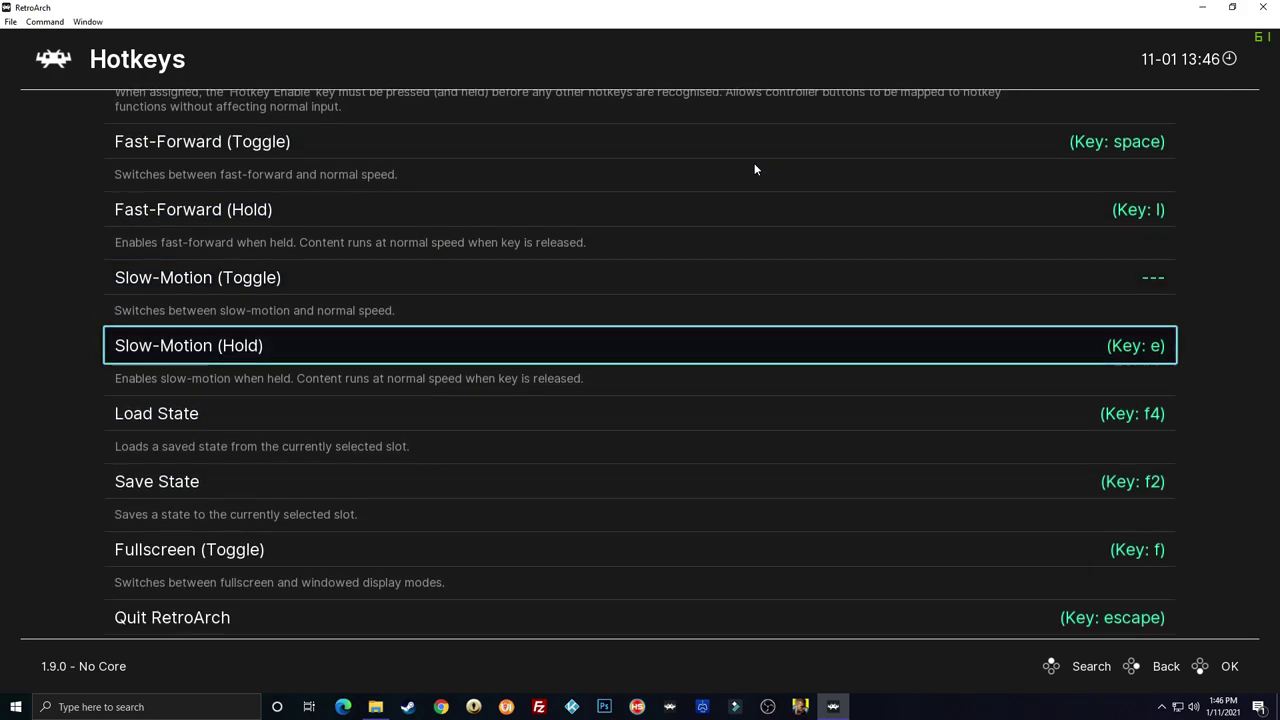
Assign controller axis +4 to the Load State hotkey and axis +5 to the Save State hotkey.
key("Down")
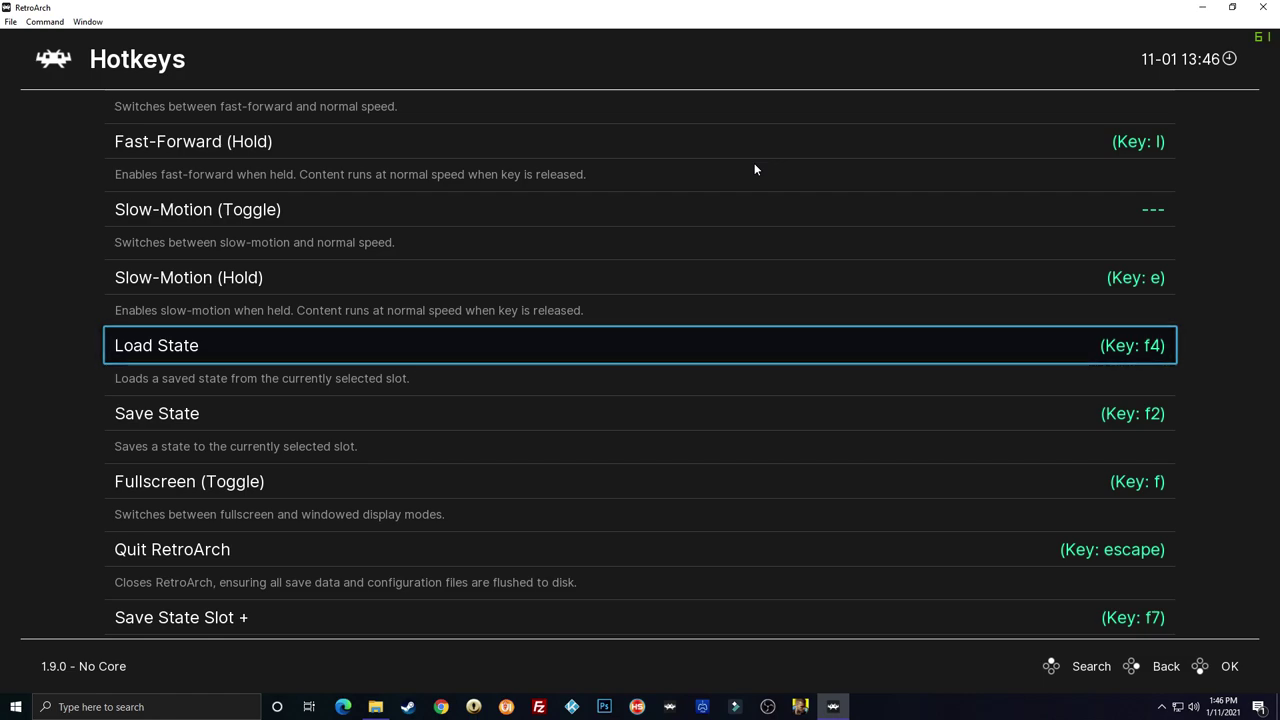
key("Return")
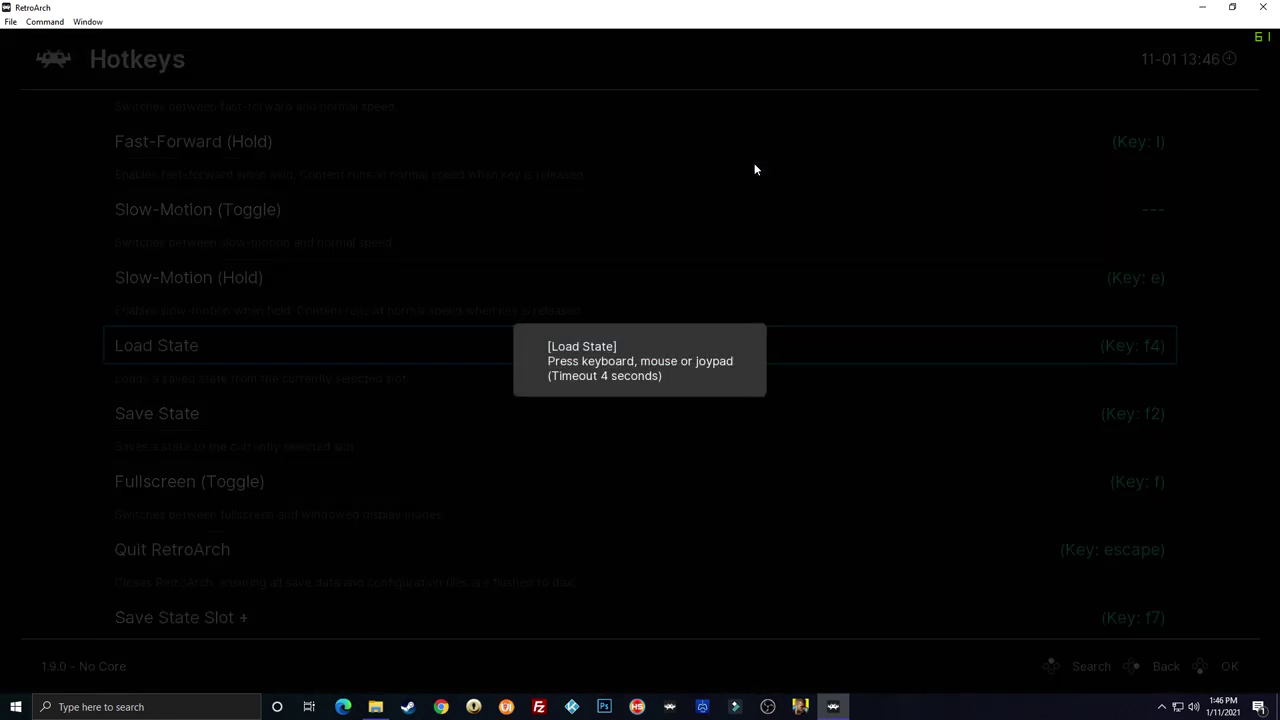
scroll(755, 170, "down", 2)
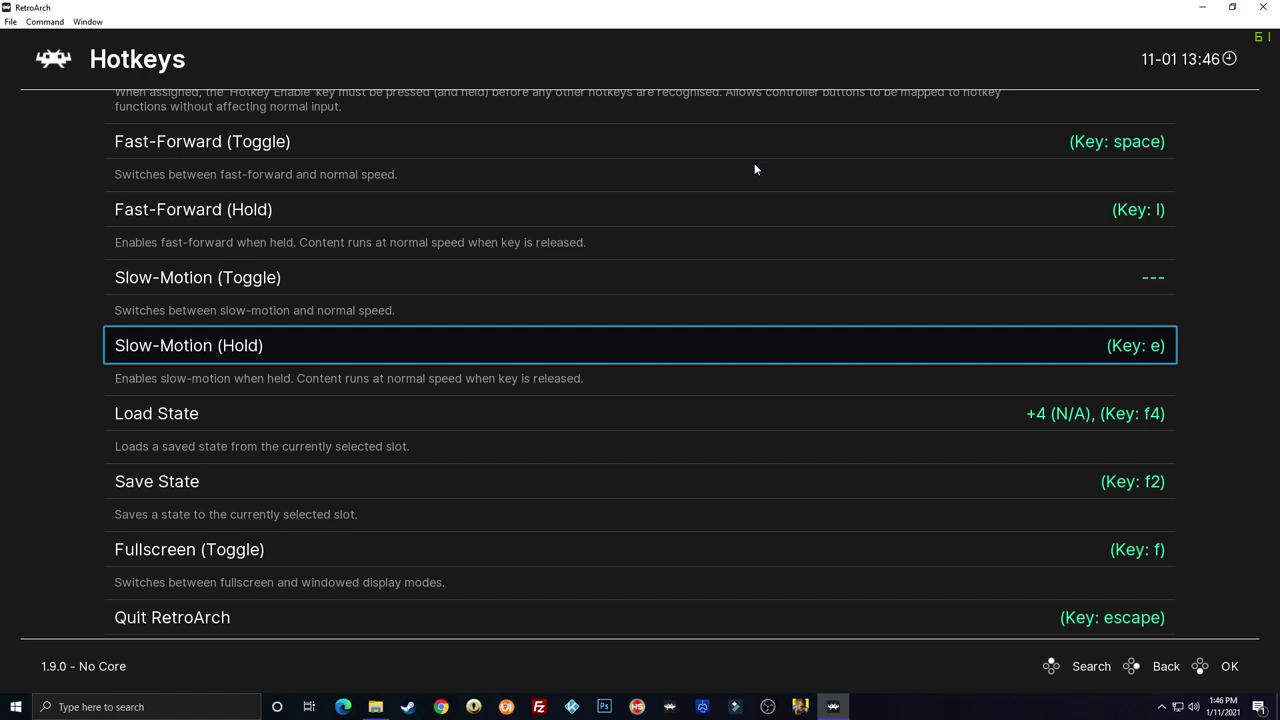
scroll(755, 170, "down", 2)
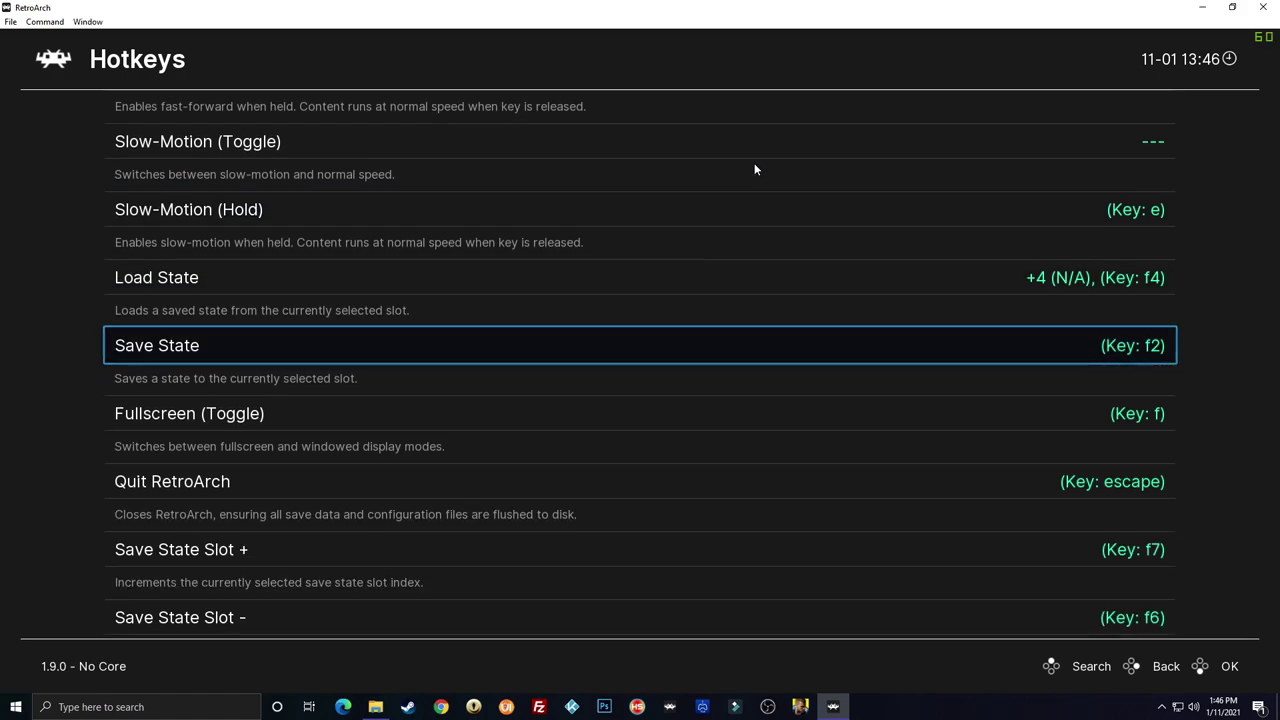
key("Return")
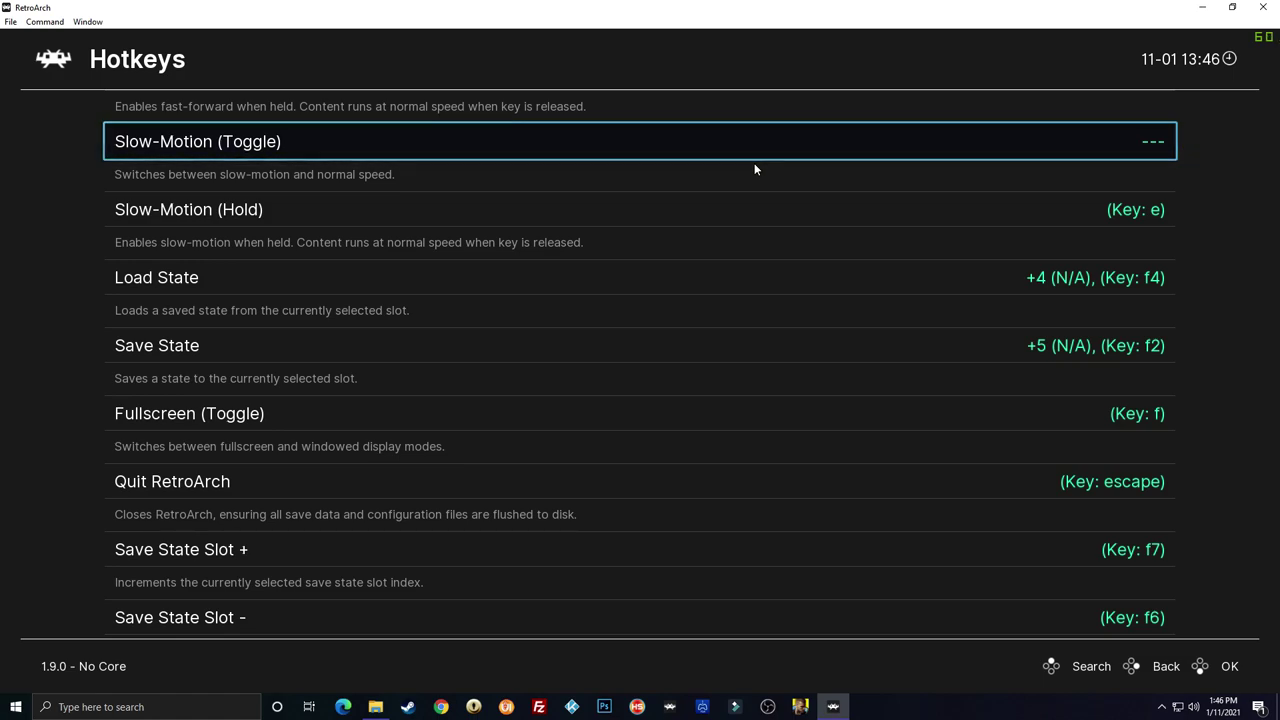
Assign controller button 6 to the Quit RetroArch hotkey.
key("Down")
key("Down")
key("Down")
key("Down")
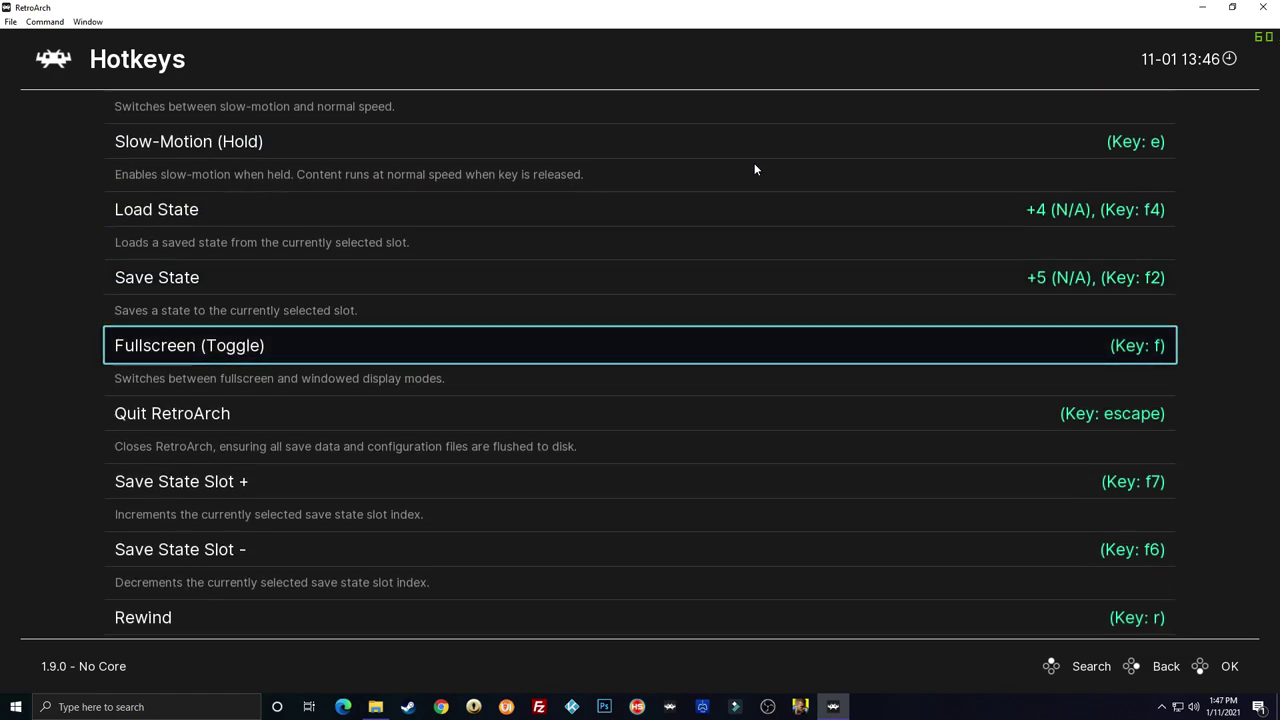
key("Down")
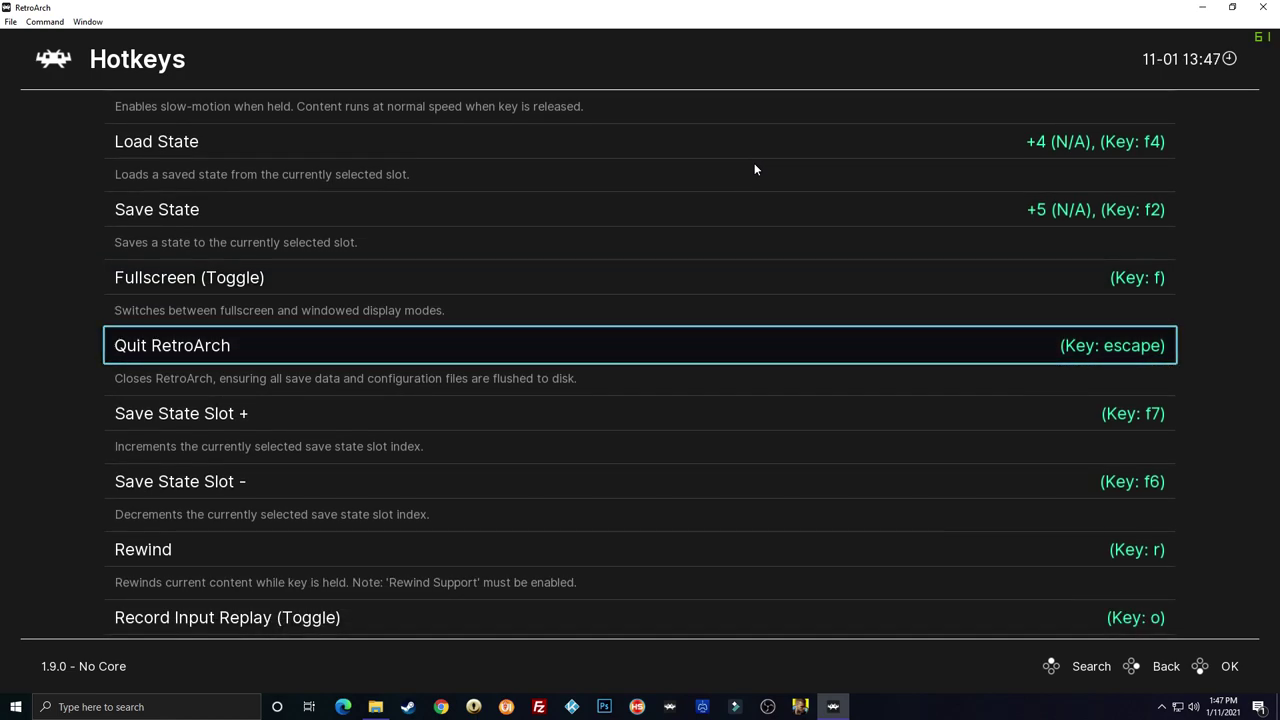
key("Return")
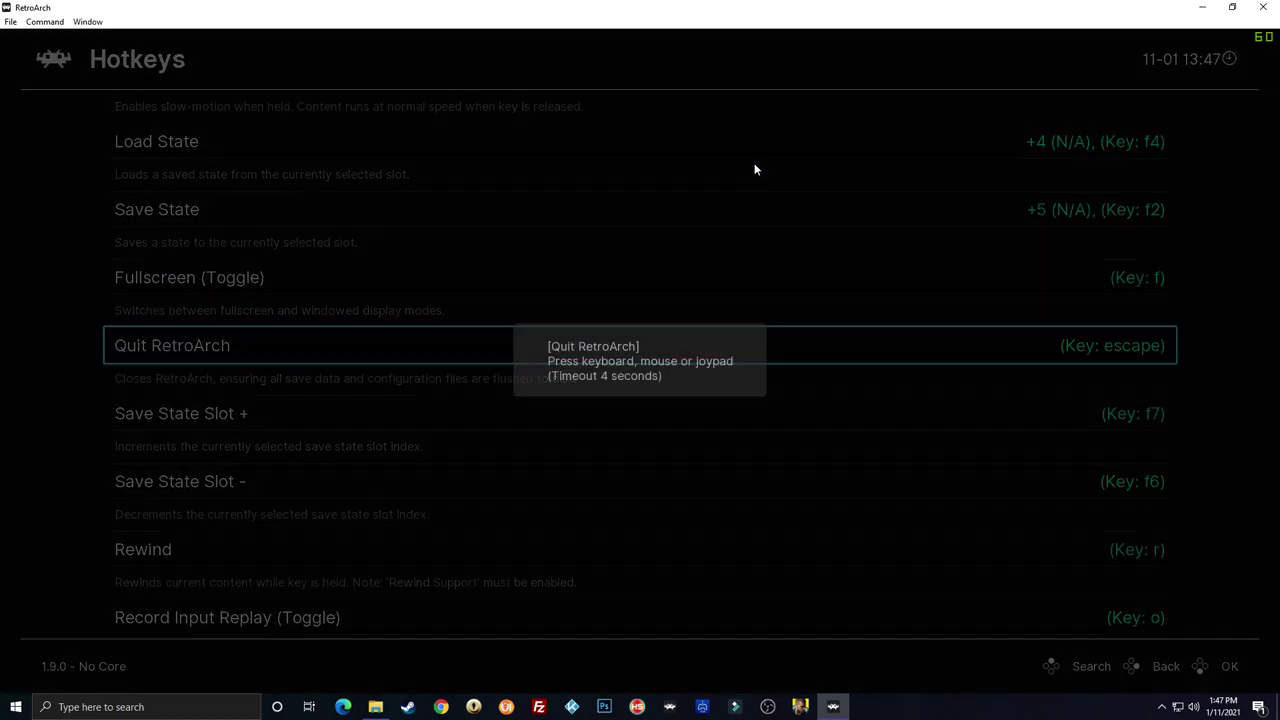
key("Down")
key("Down")
key("Down")
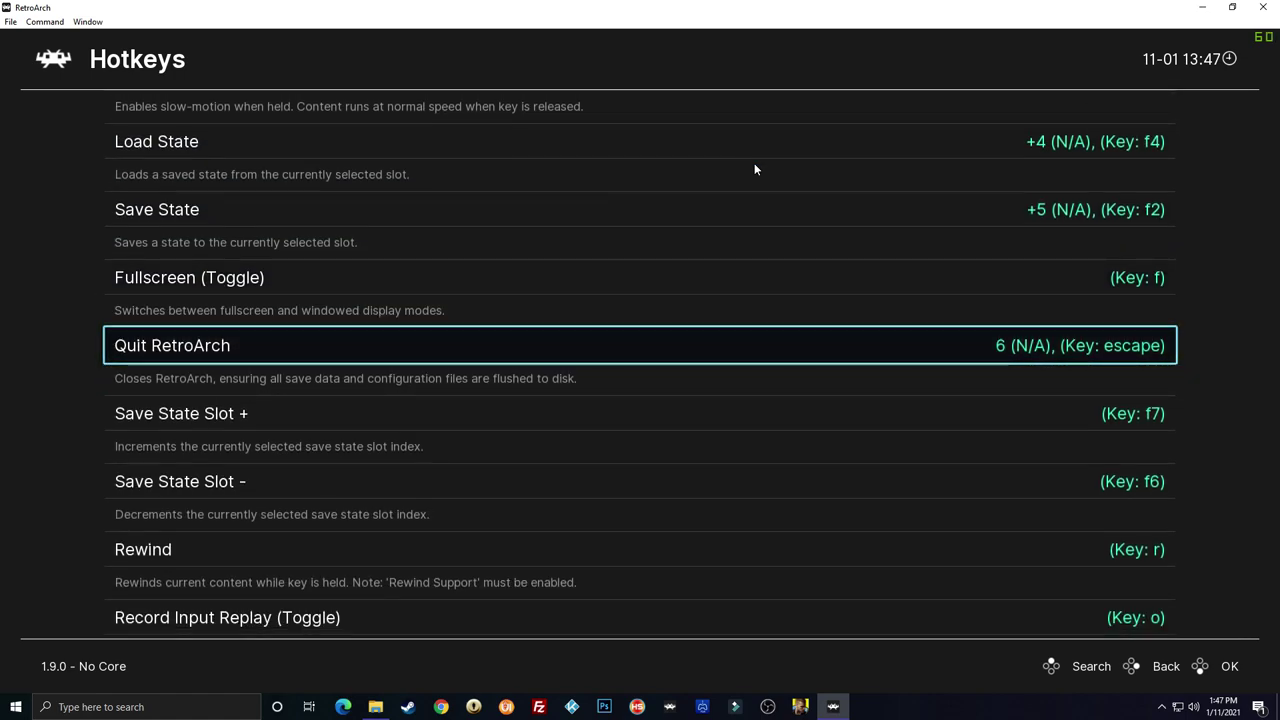
Assign controller button 4 to the Save State Slot + hotkey and button 5 to Save State Slot -.
key("Down")
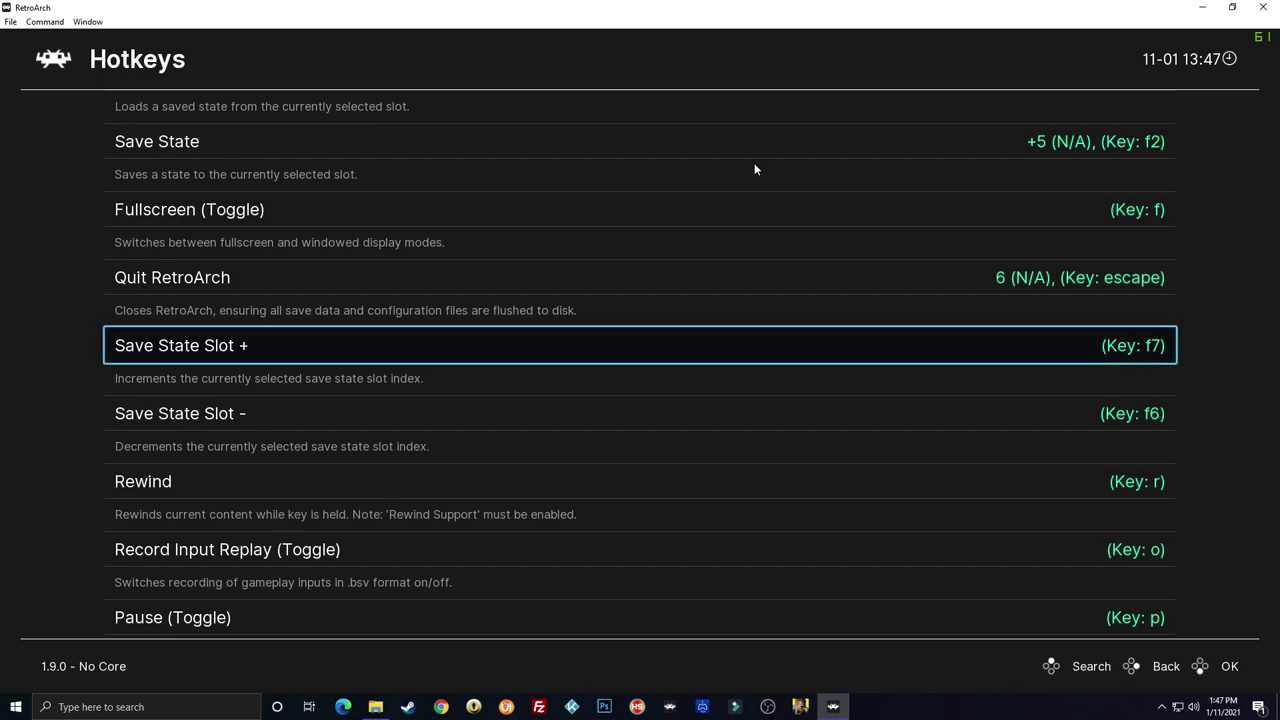
key("Return")
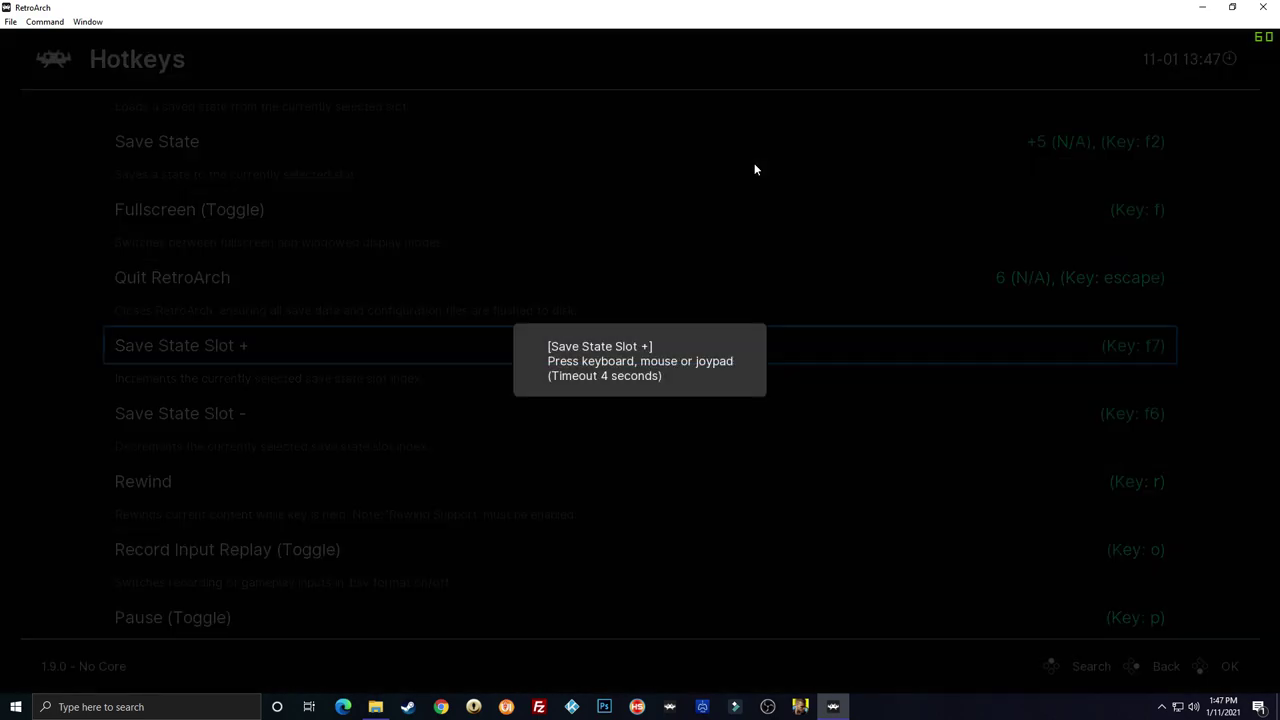
key("Up")
key("Down")
key("Down")
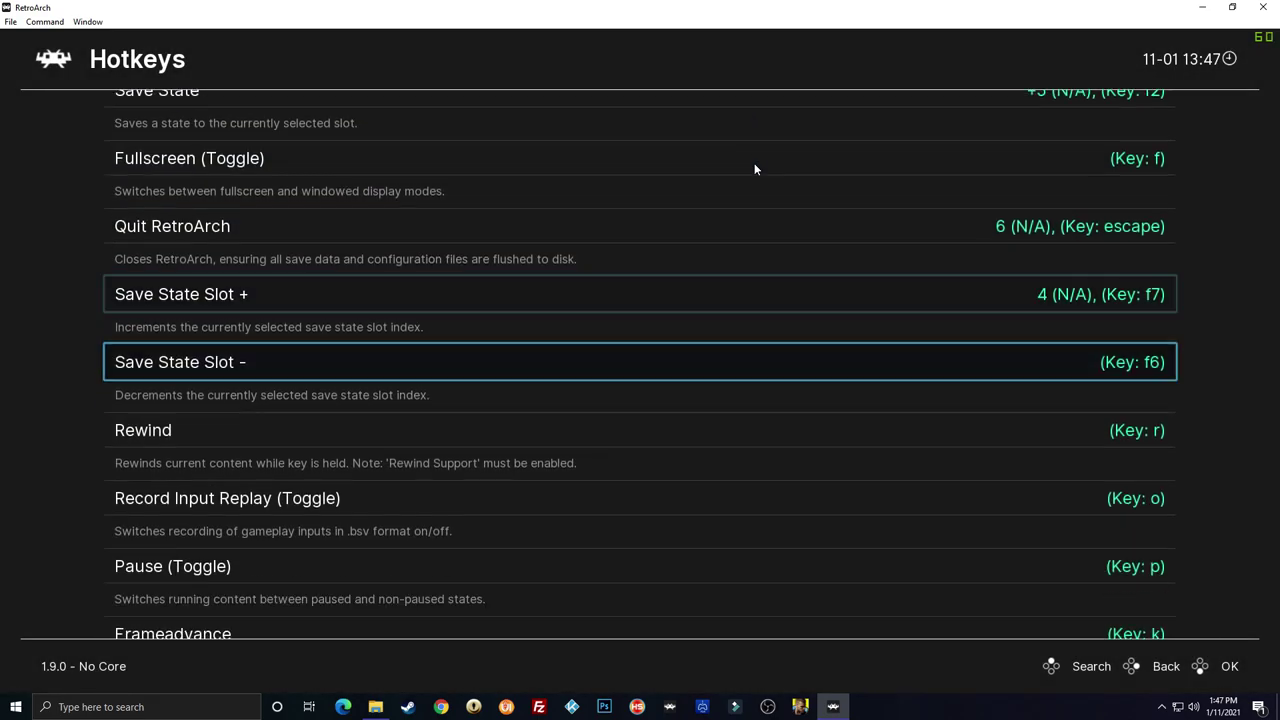
key("Return")
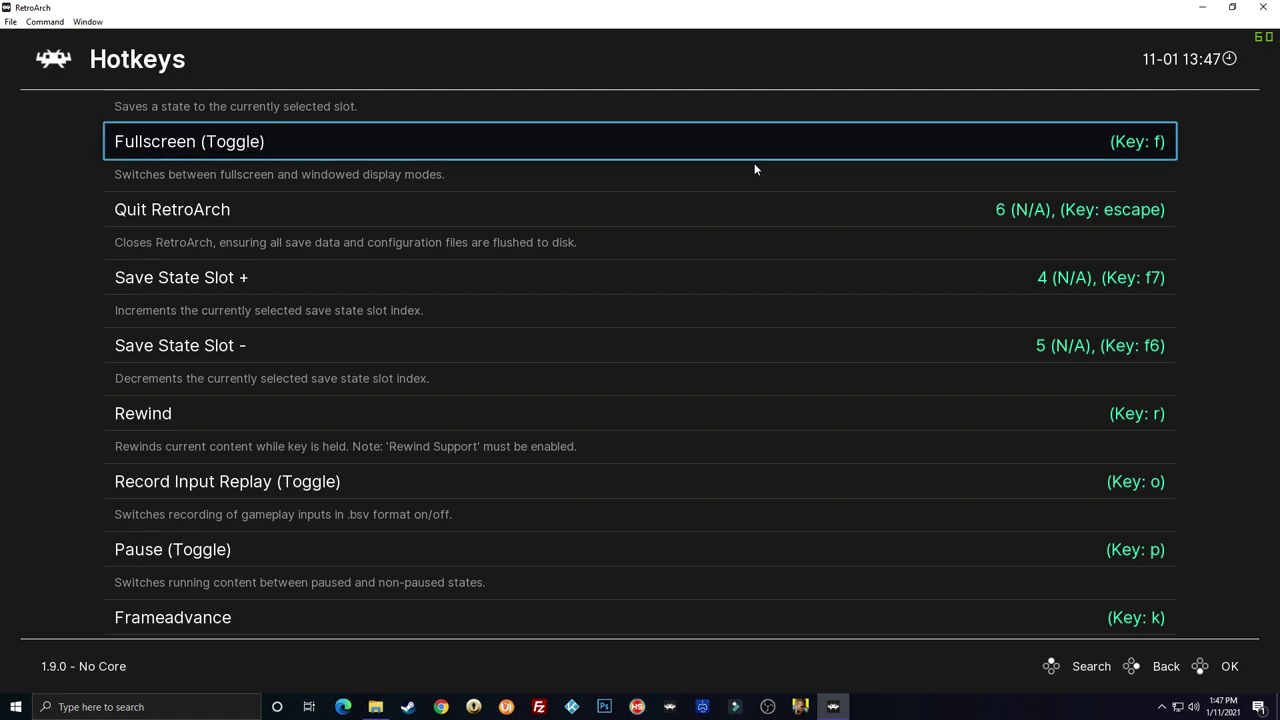
Examine the Rewind, Record Input Replay, Pause, Frameadvance and Reset Game hotkey bindings.
key("Down")
key("Down")
key("Down")
key("Down")
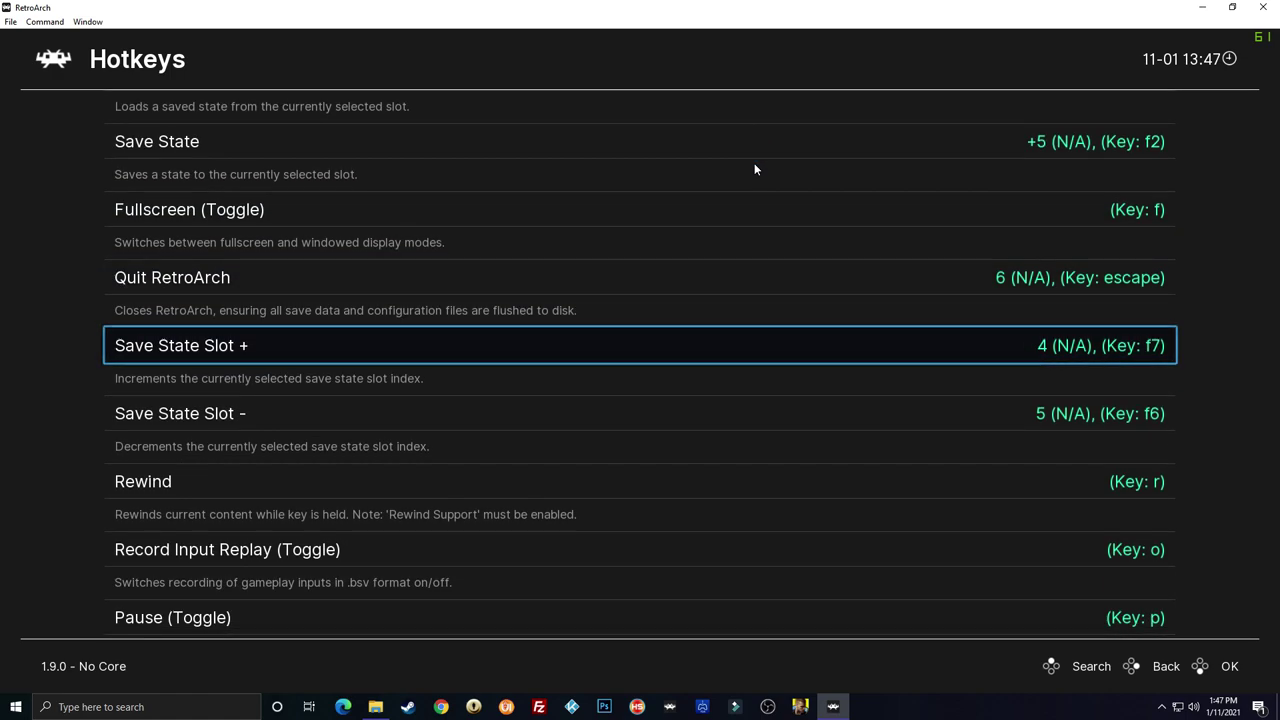
key("Down")
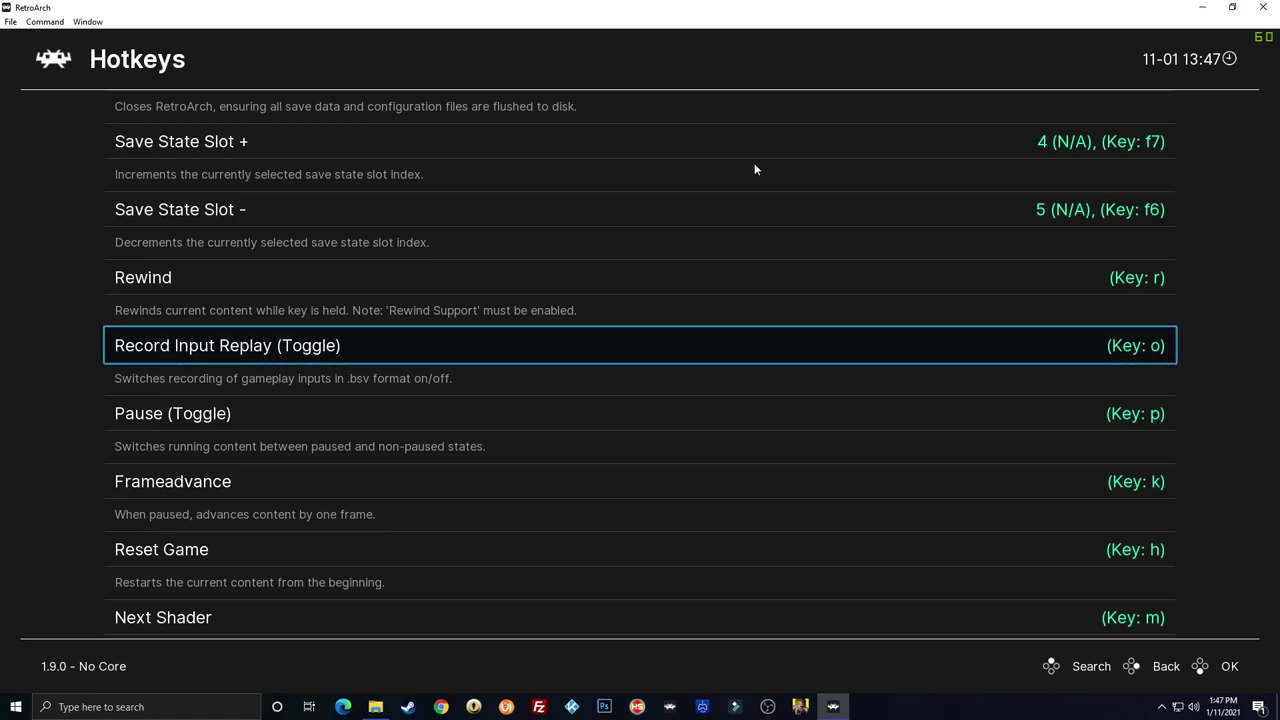
key("Down")
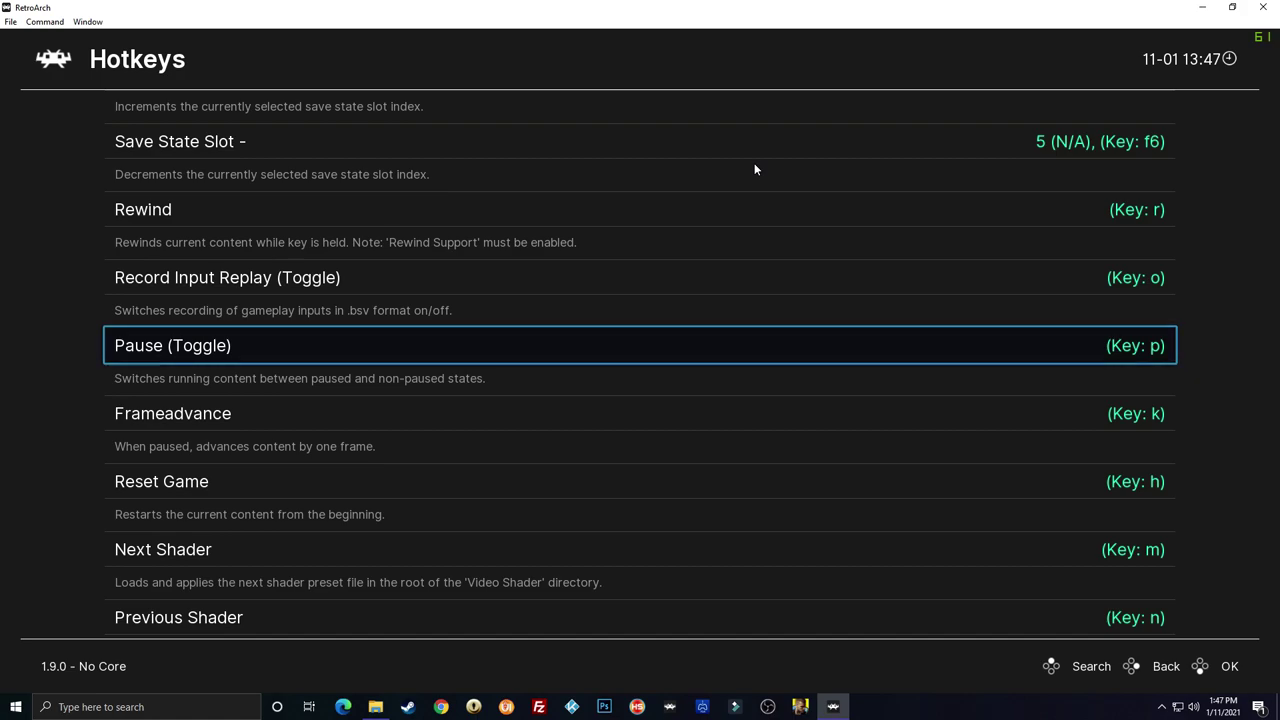
key("Up")
key("Up")
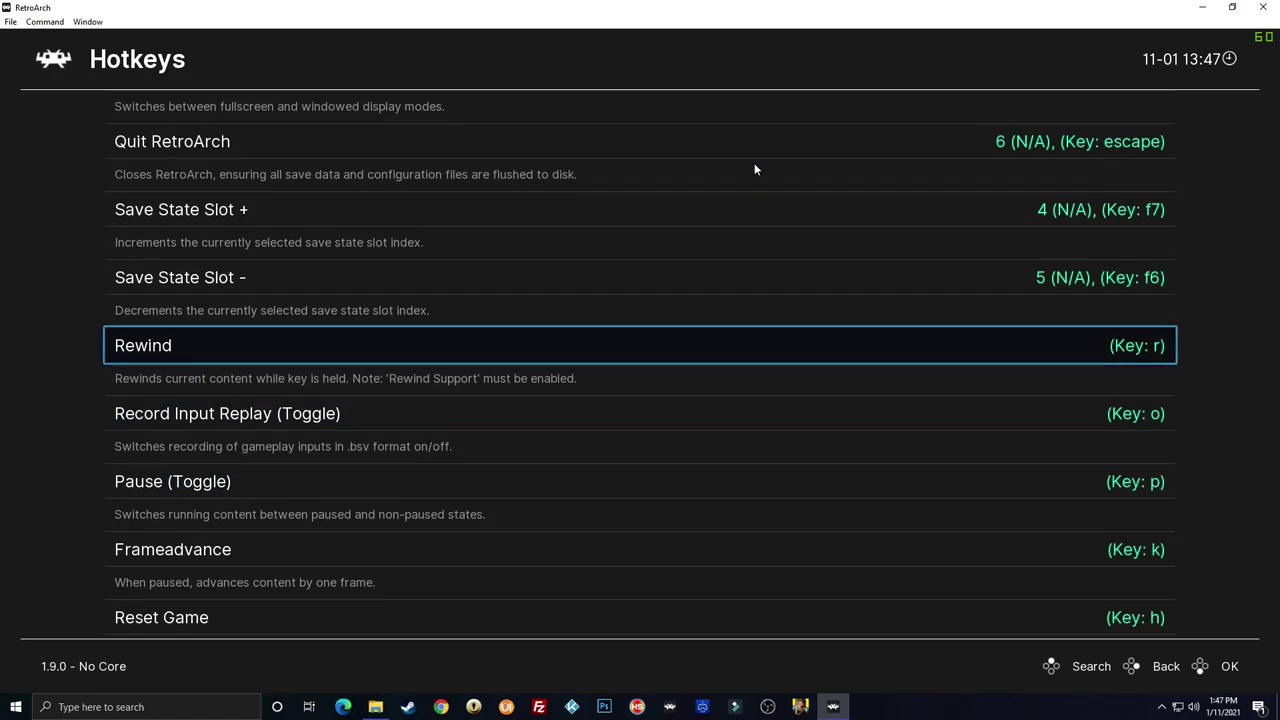
key("Down")
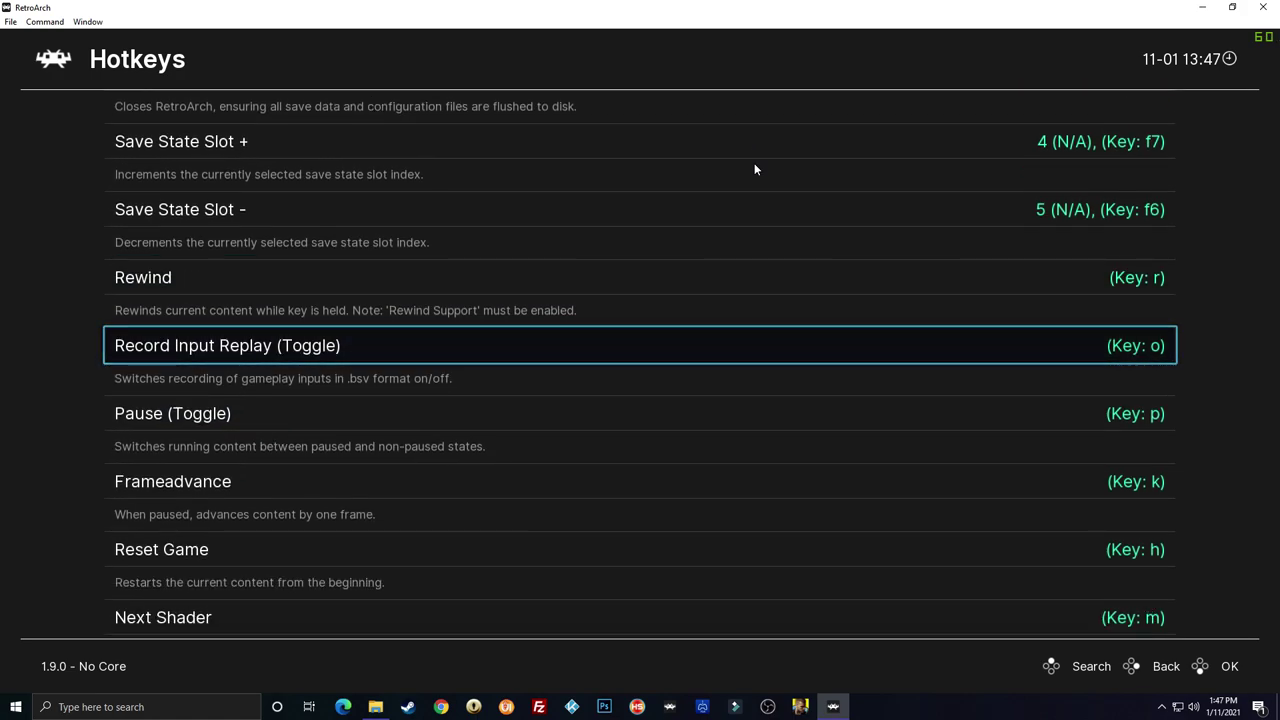
key("Down")
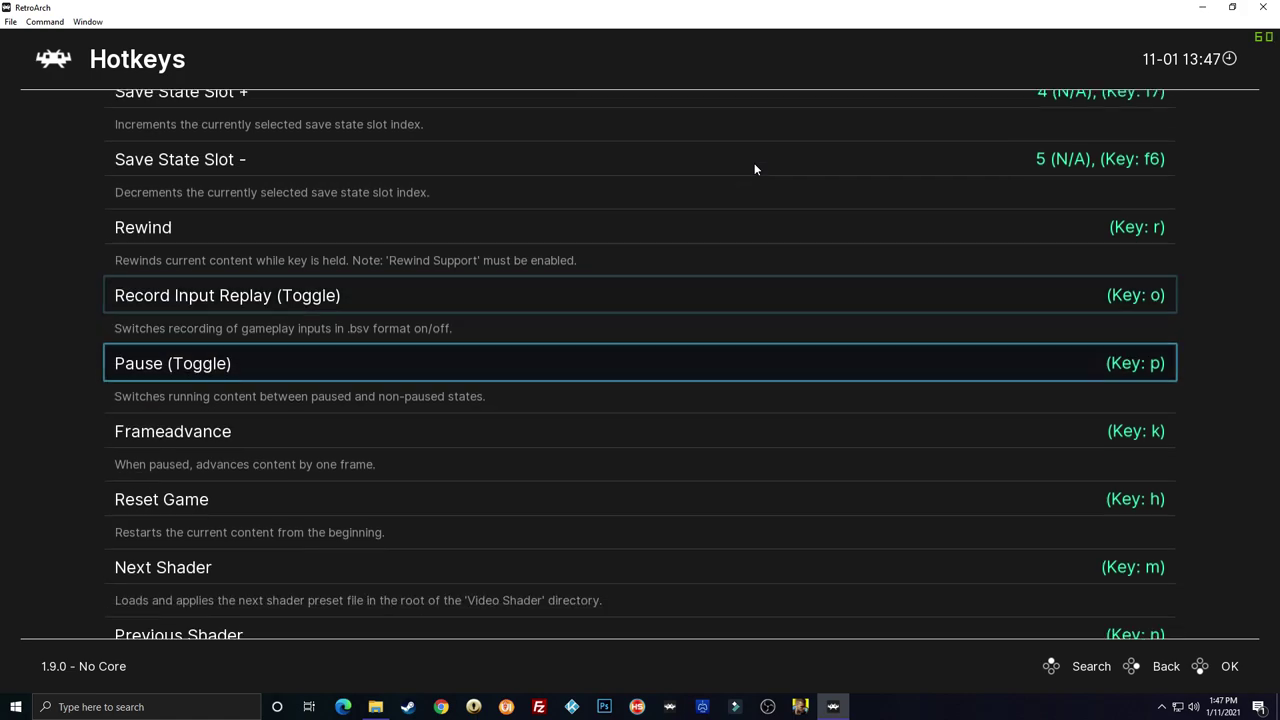
key("Down")
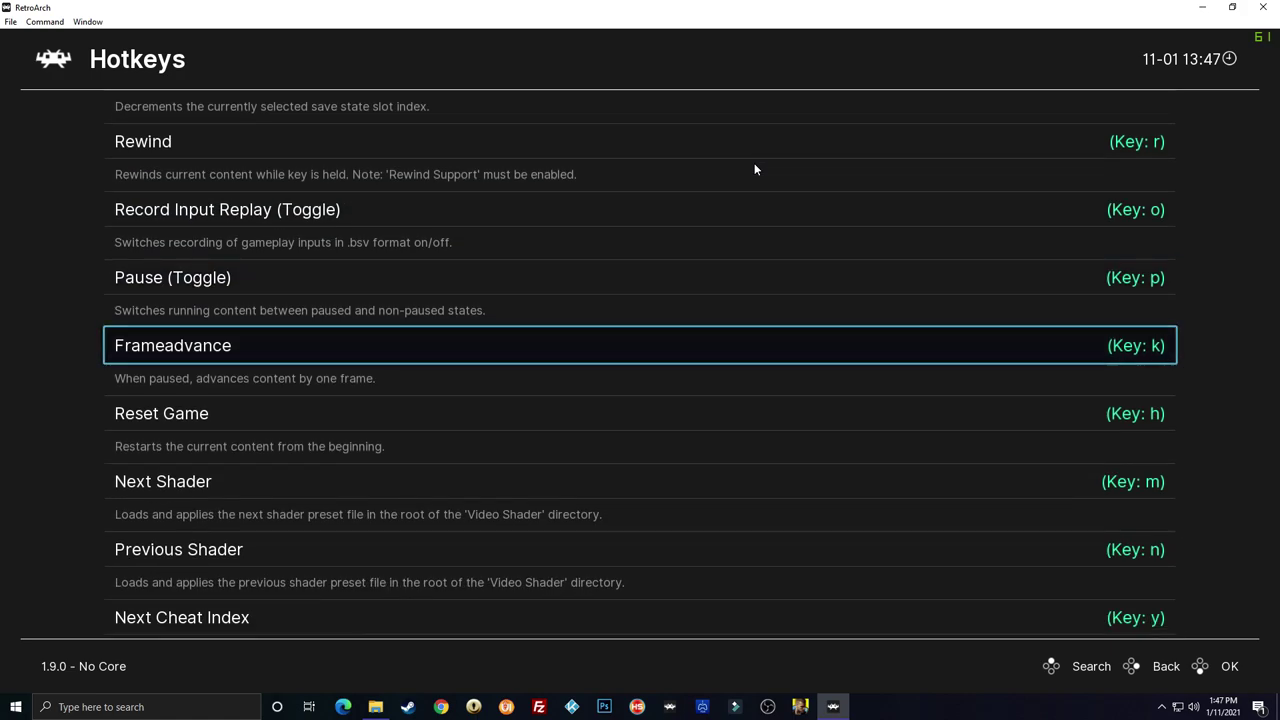
key("Up")
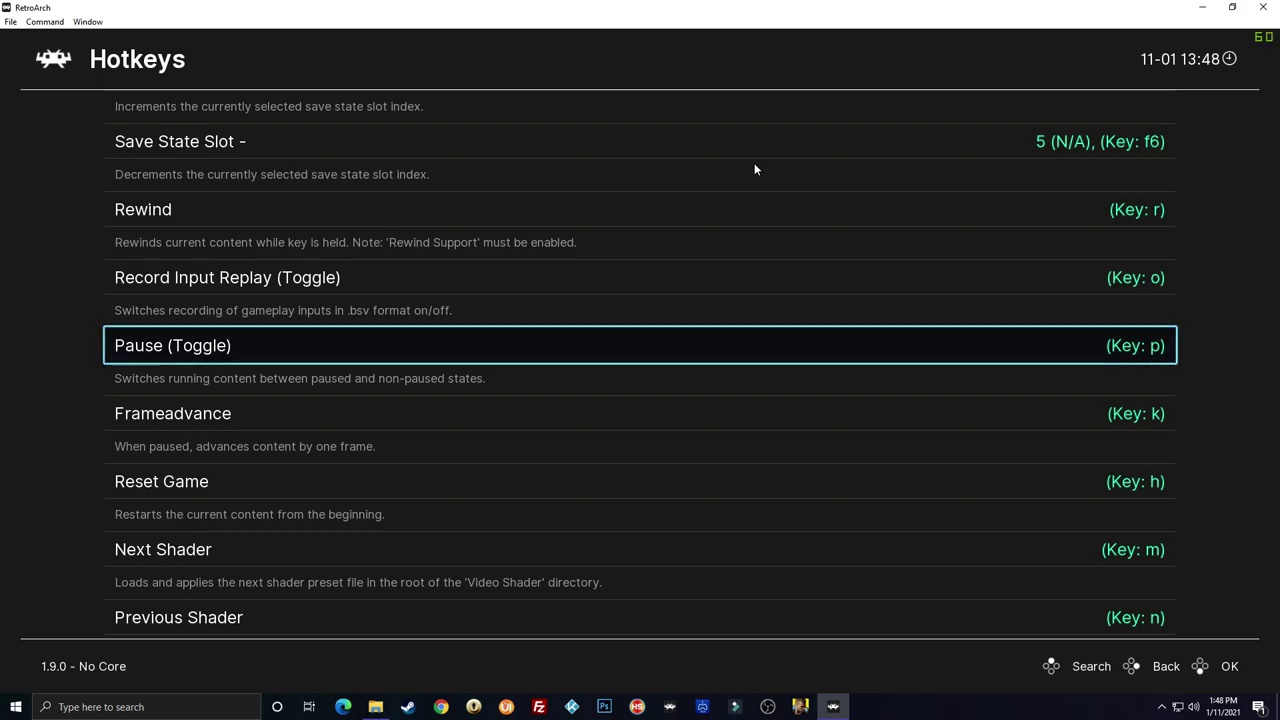
key("Down")
key("Down")
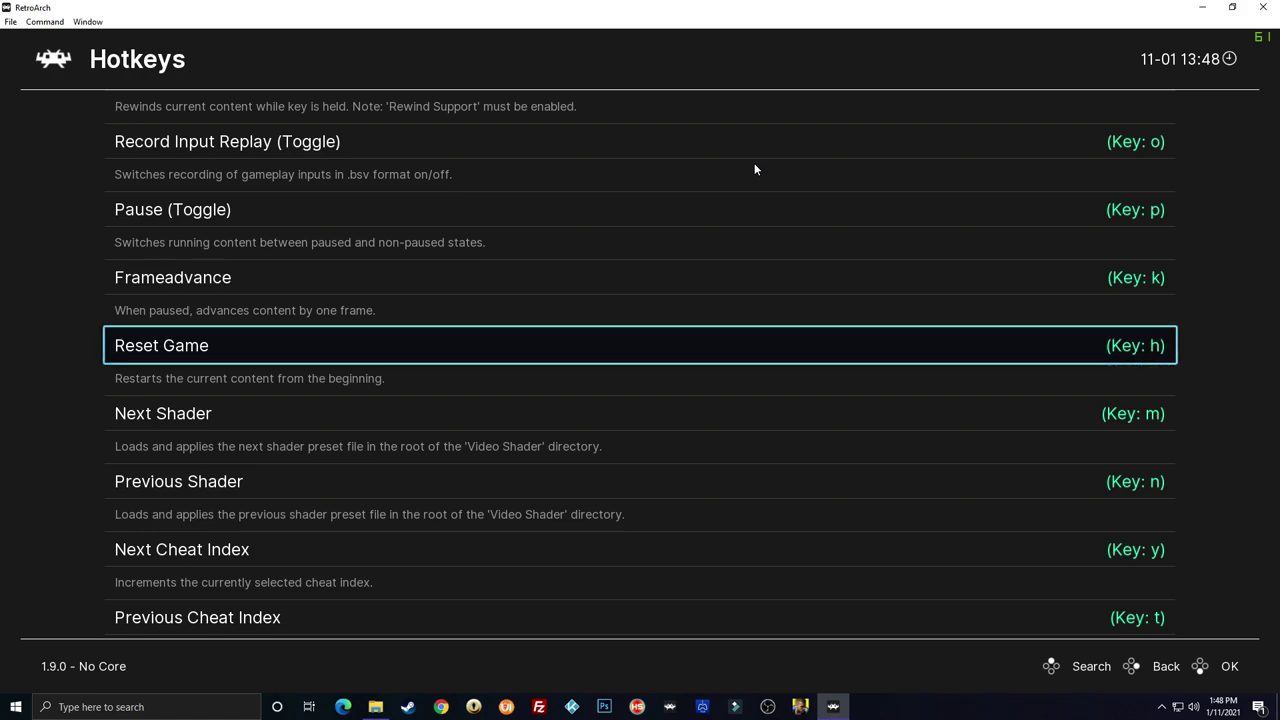
Assign controller button 3 to the Next Shader hotkey and button 2 to the Previous Shader hotkey.
key("Down")
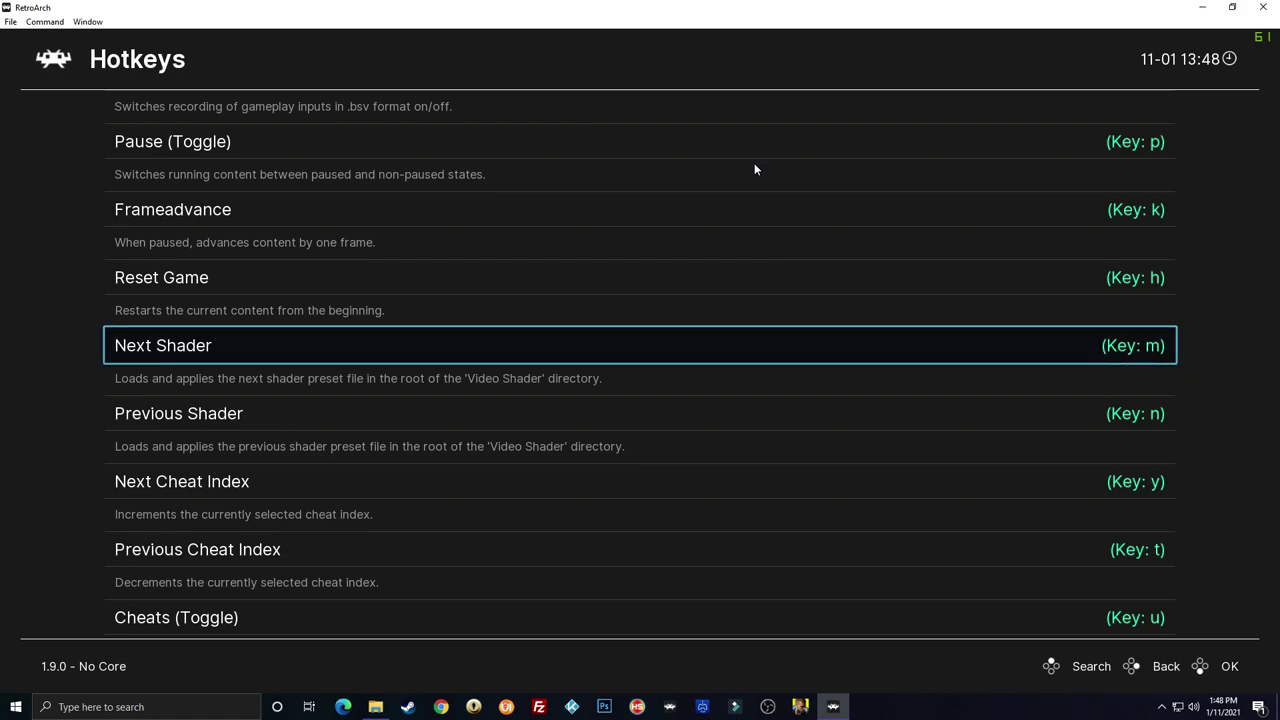
key("Return")
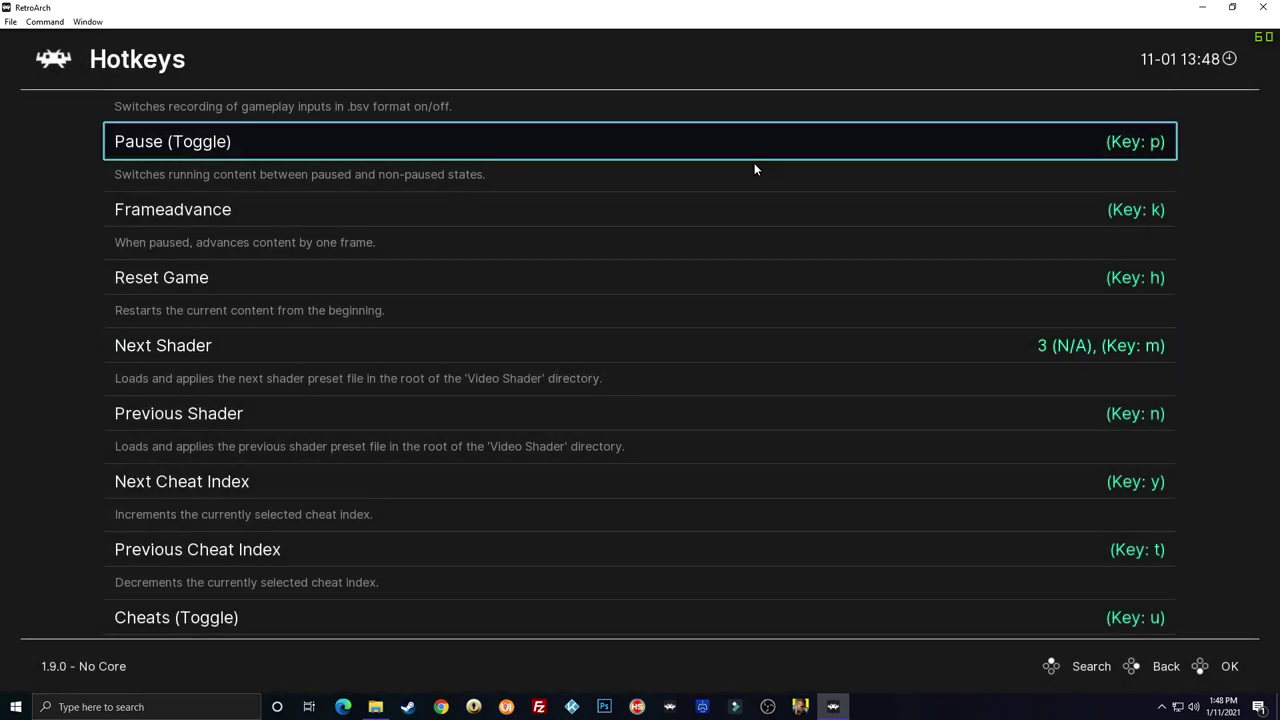
key("Down")
key("Down")
key("Down")
key("Down")
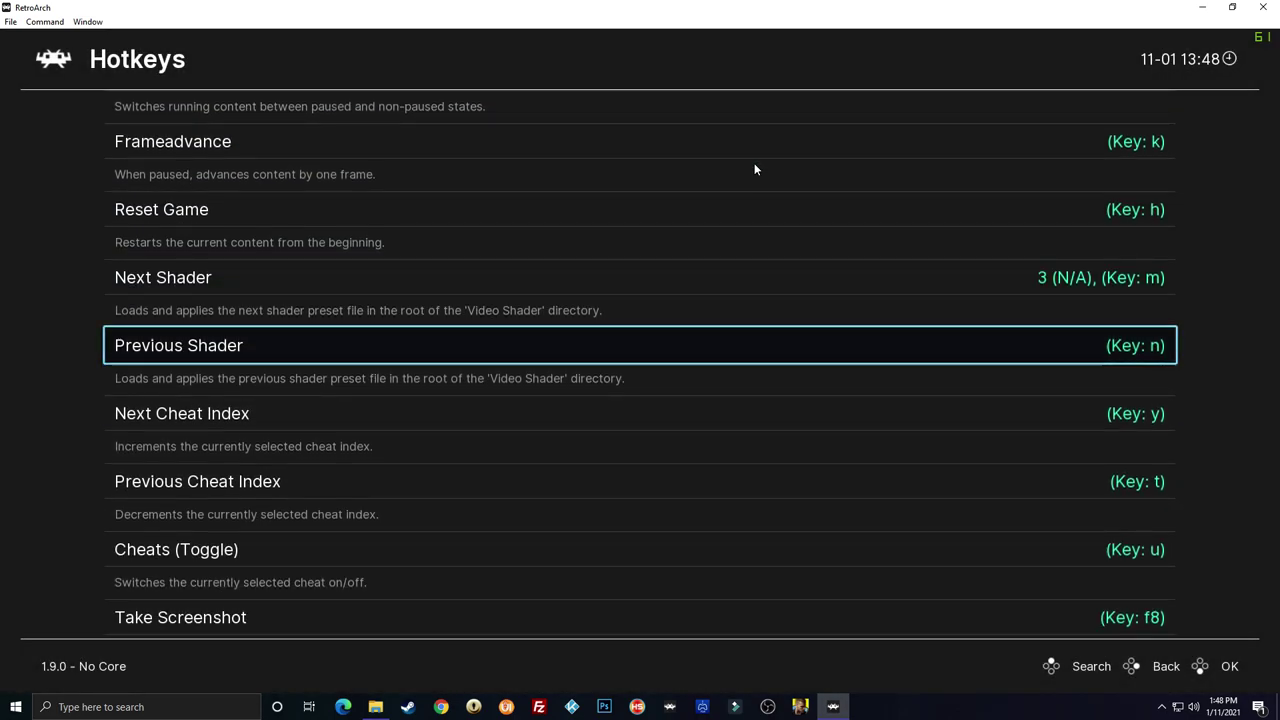
key("Return")
Examine the cheat index, Cheats (Toggle) and Take Screenshot hotkey bindings.
key("Up")
key("Up")
key("Up")
key("Down")
key("Down")
key("Down")
key("Down")
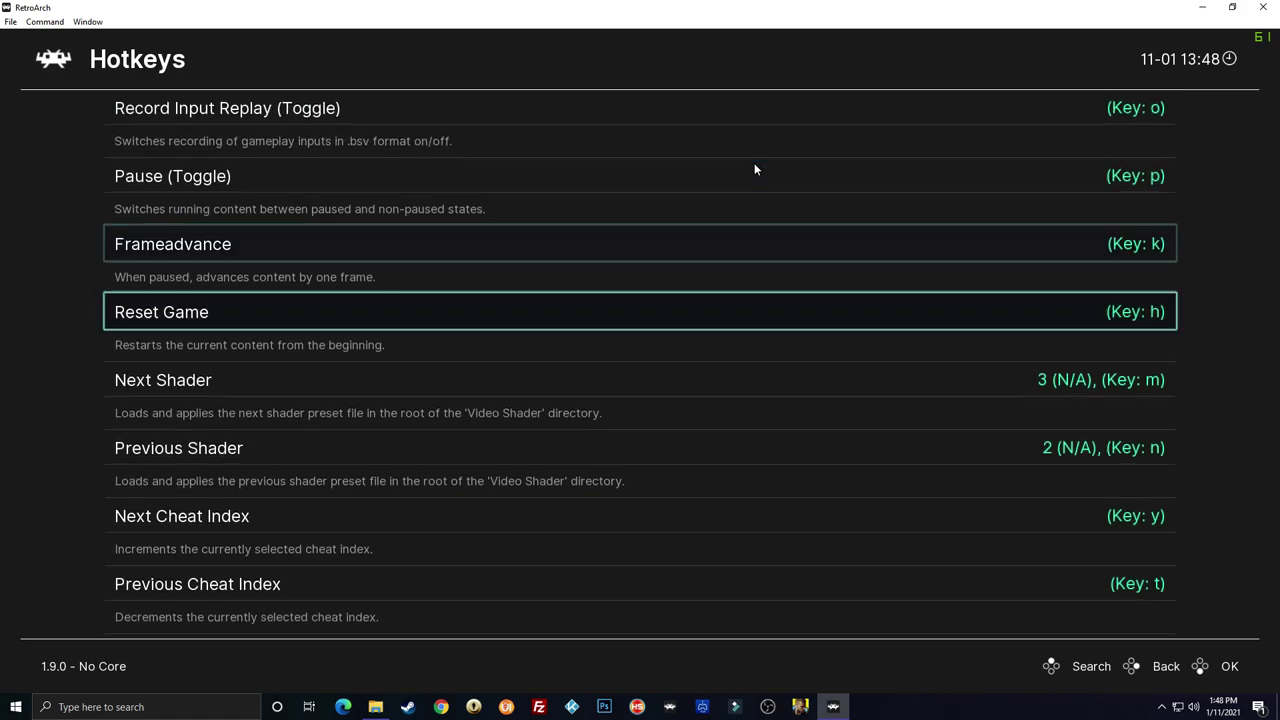
key("Down")
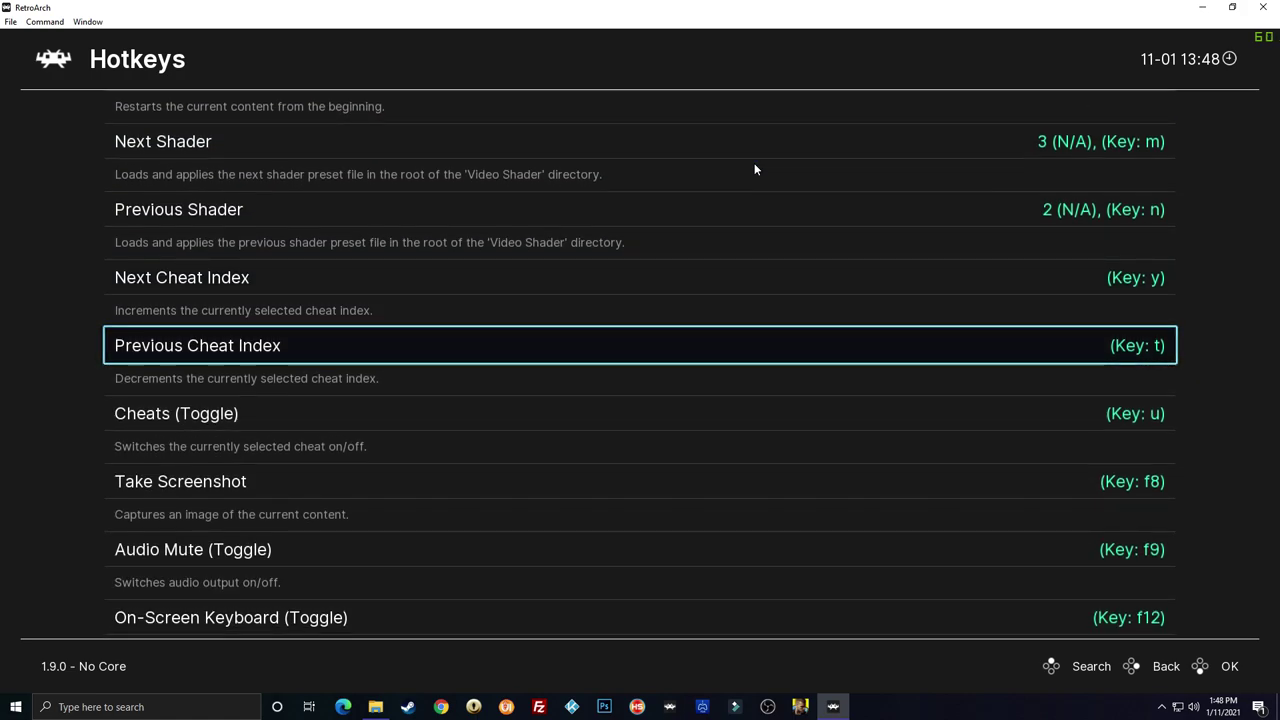
key("Down")
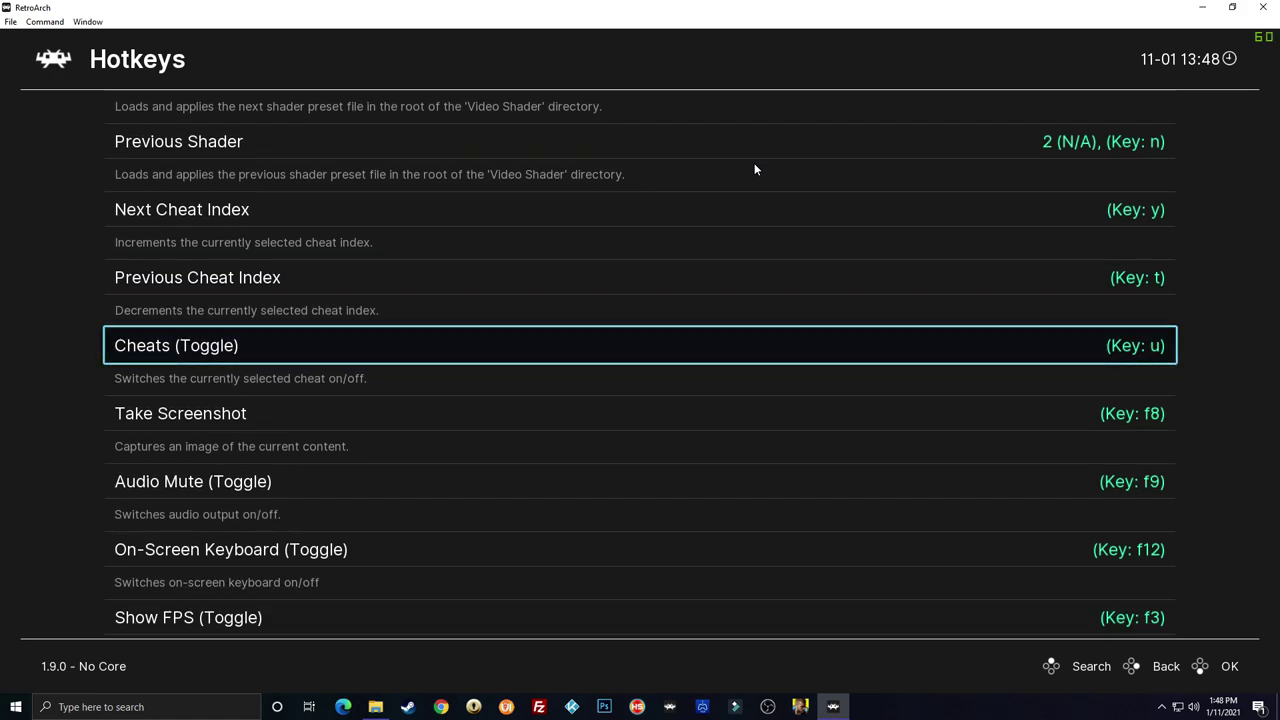
key("Up")
key("Down")
key("Down")
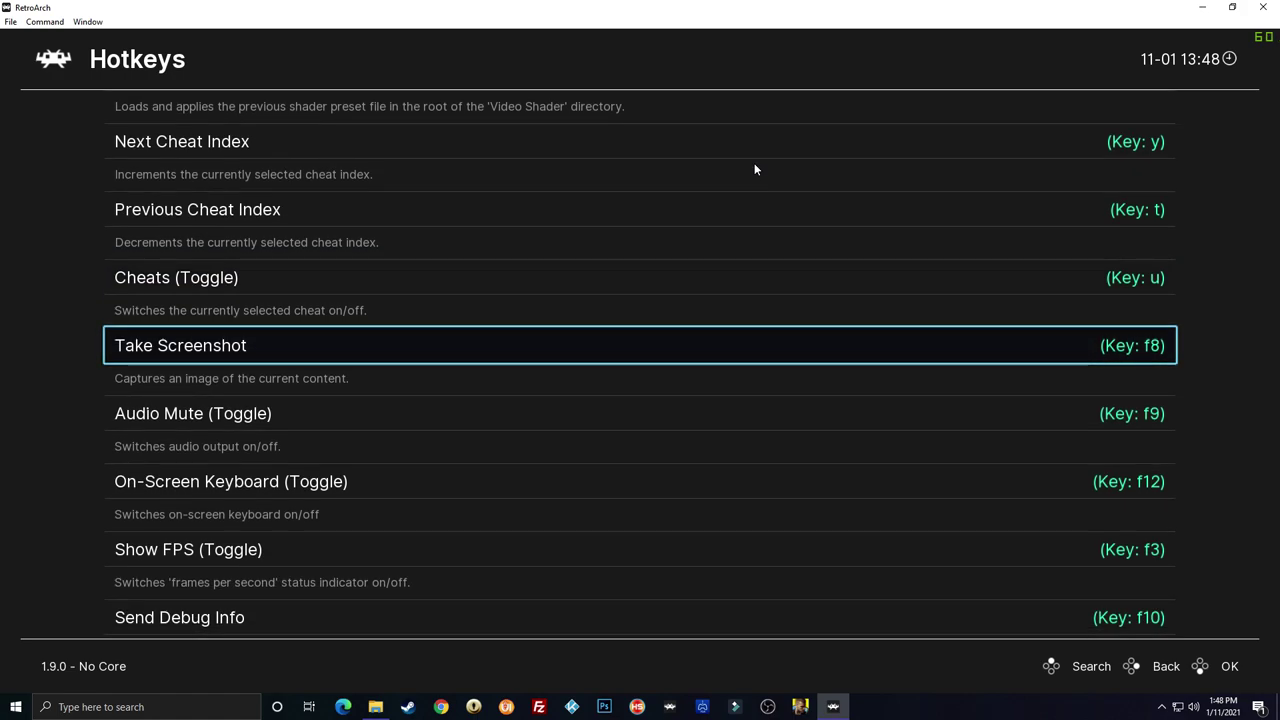
Examine the hotkey bindings from Audio Mute (Toggle) through the netplay entries to Volume Down.
key("Down")
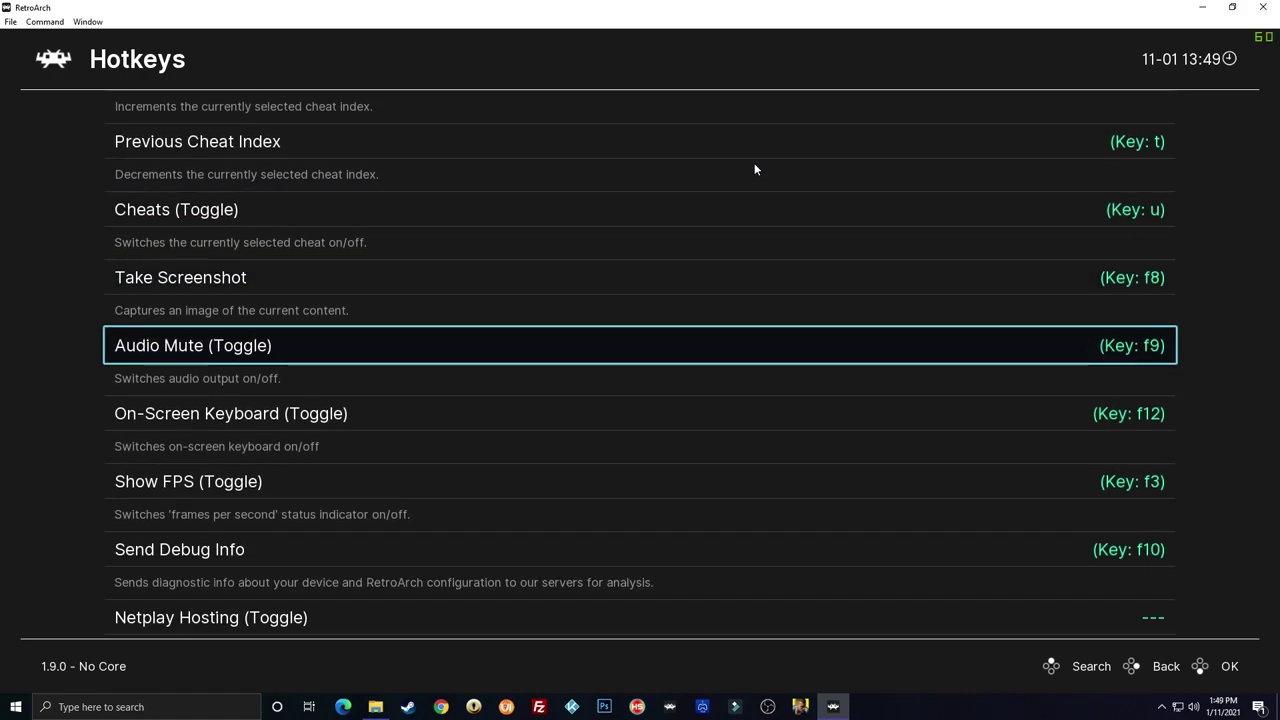
key("Down")
key("Down")
key("Down")
key("Down")
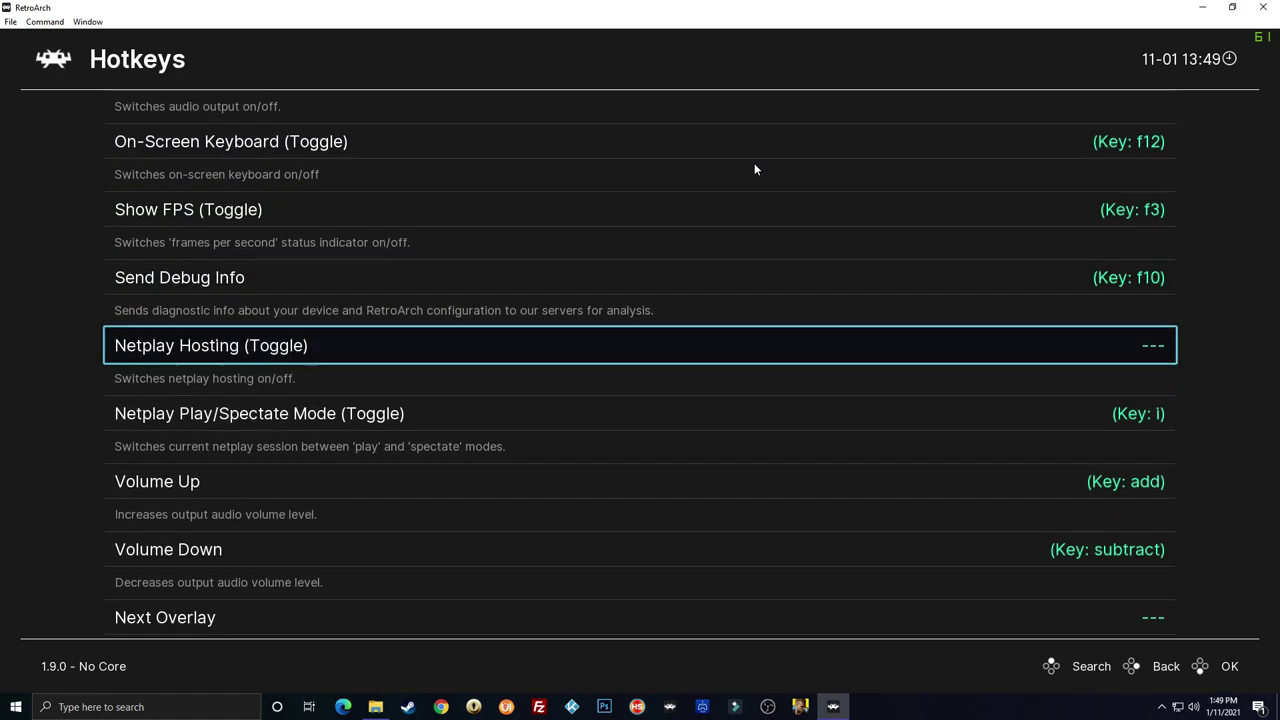
key("Down")
key("Down")
key("Down")
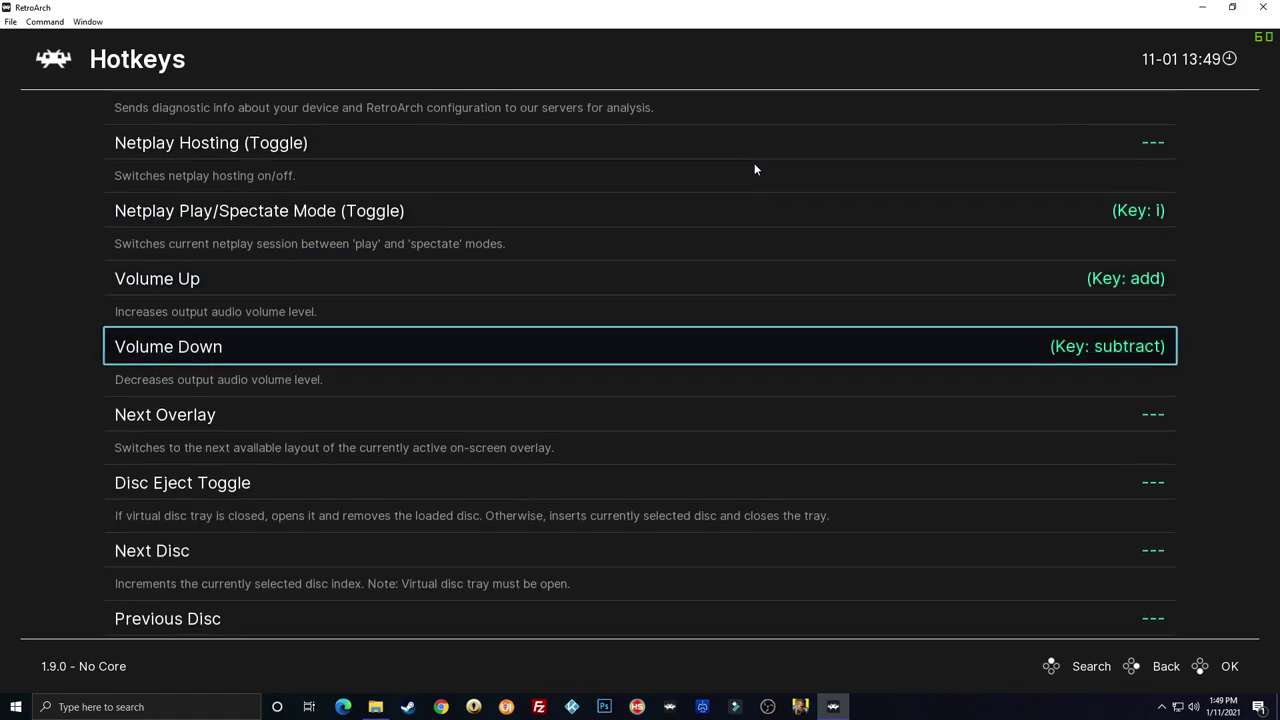
Examine the Next Overlay, disc control, Grab Mouse, Game Focus and Desktop Menu hotkey bindings.
key("Down")
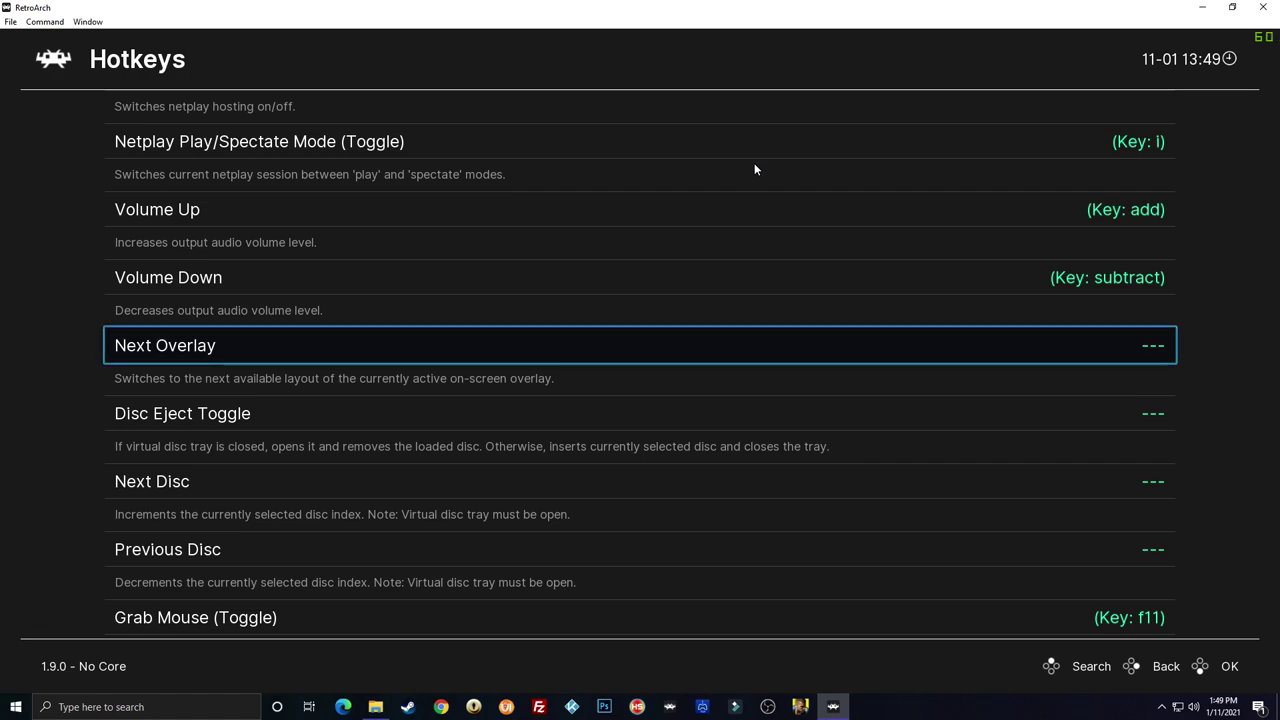
key("Down")
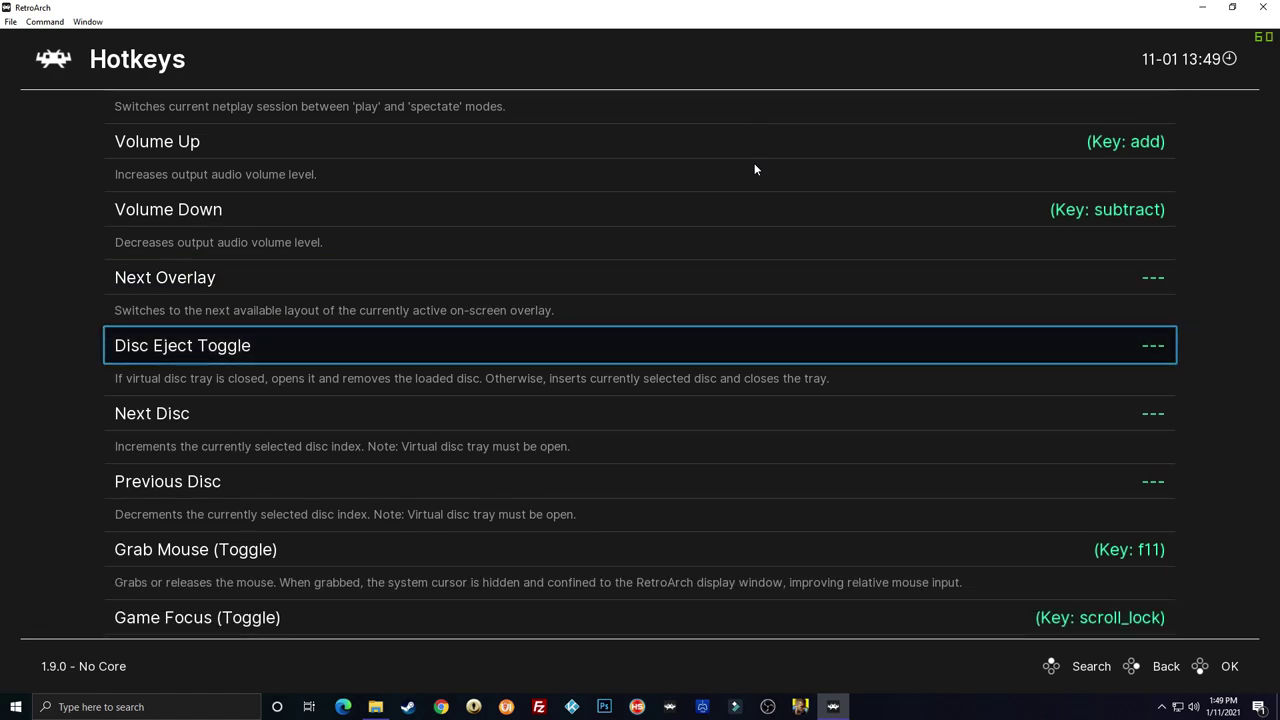
key("Down")
key("Down")
key("Down")
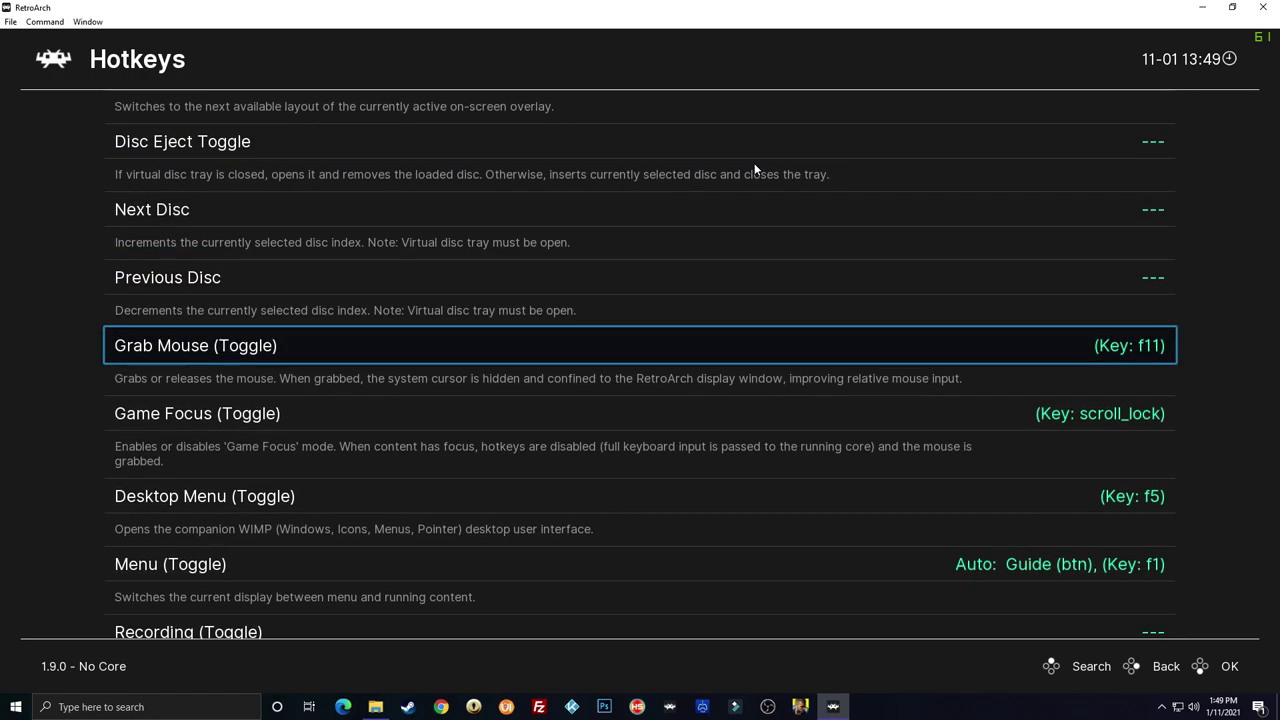
key("Up")
key("Up")
key("Down")
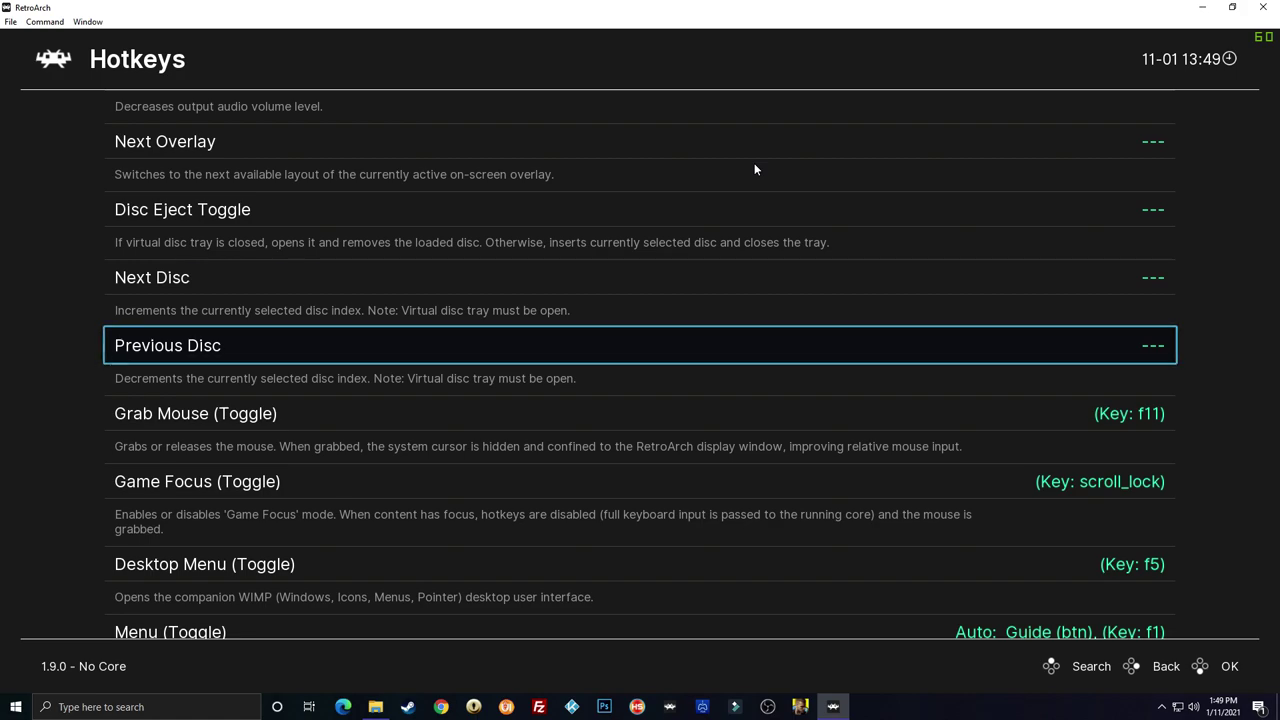
key("Down")
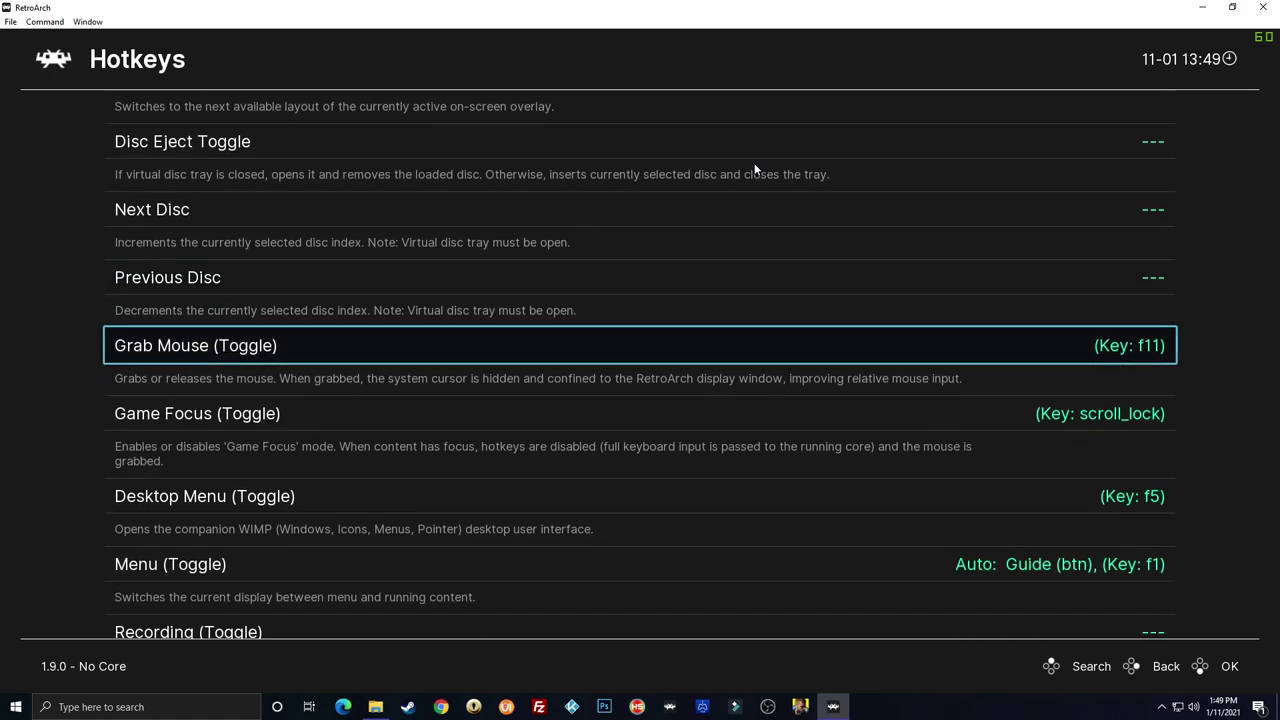
key("Down")
key("Down")
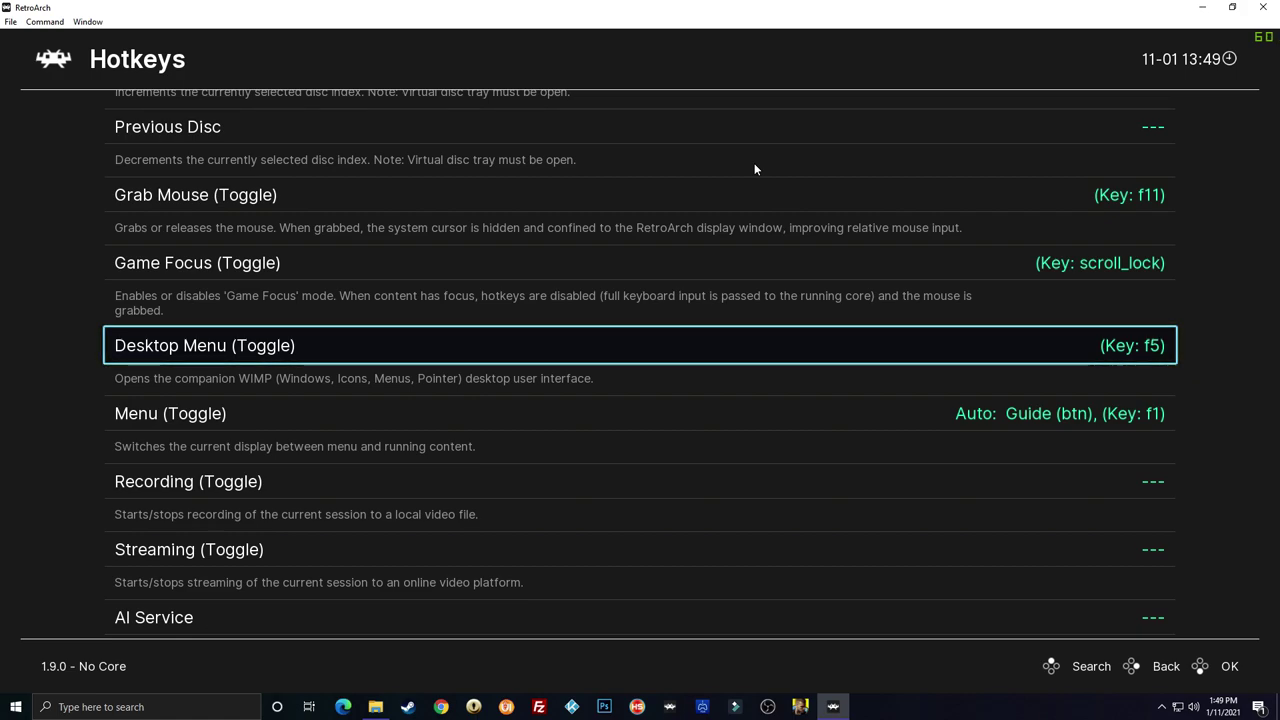
Assign controller button 0 to the Menu (Toggle) hotkey.
key("Down")
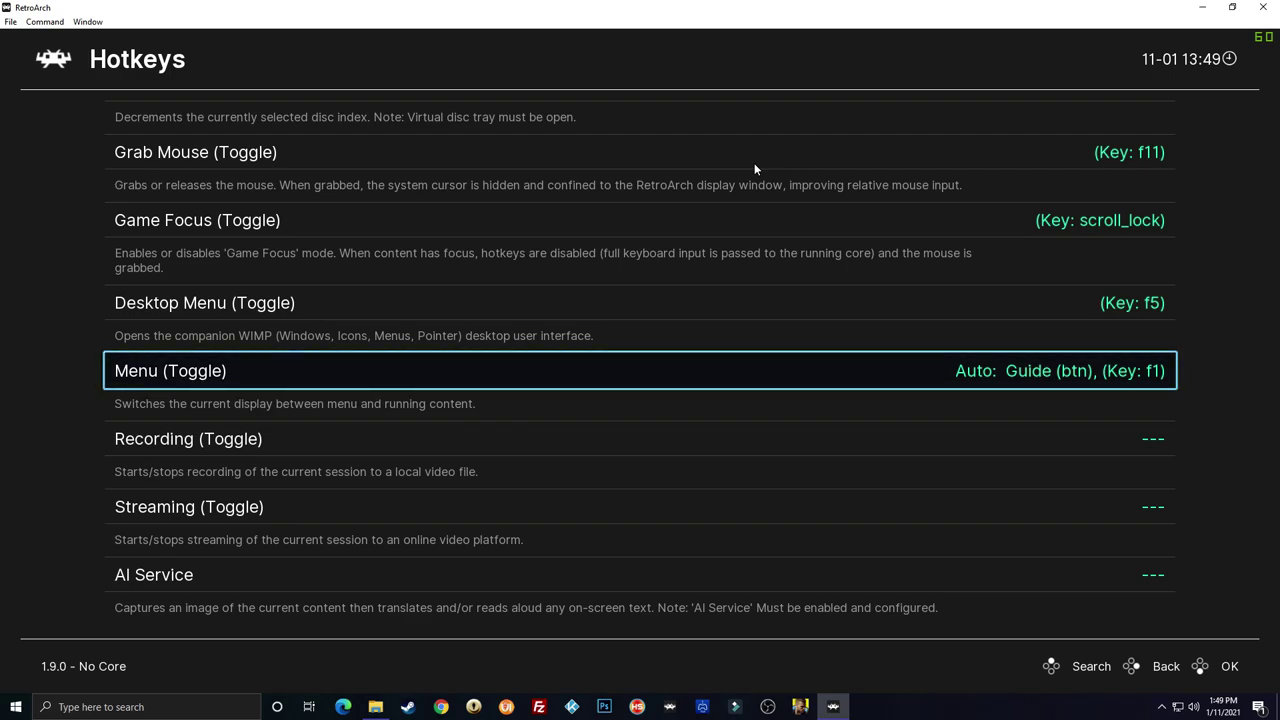
key("Return")
left_click(755, 169)
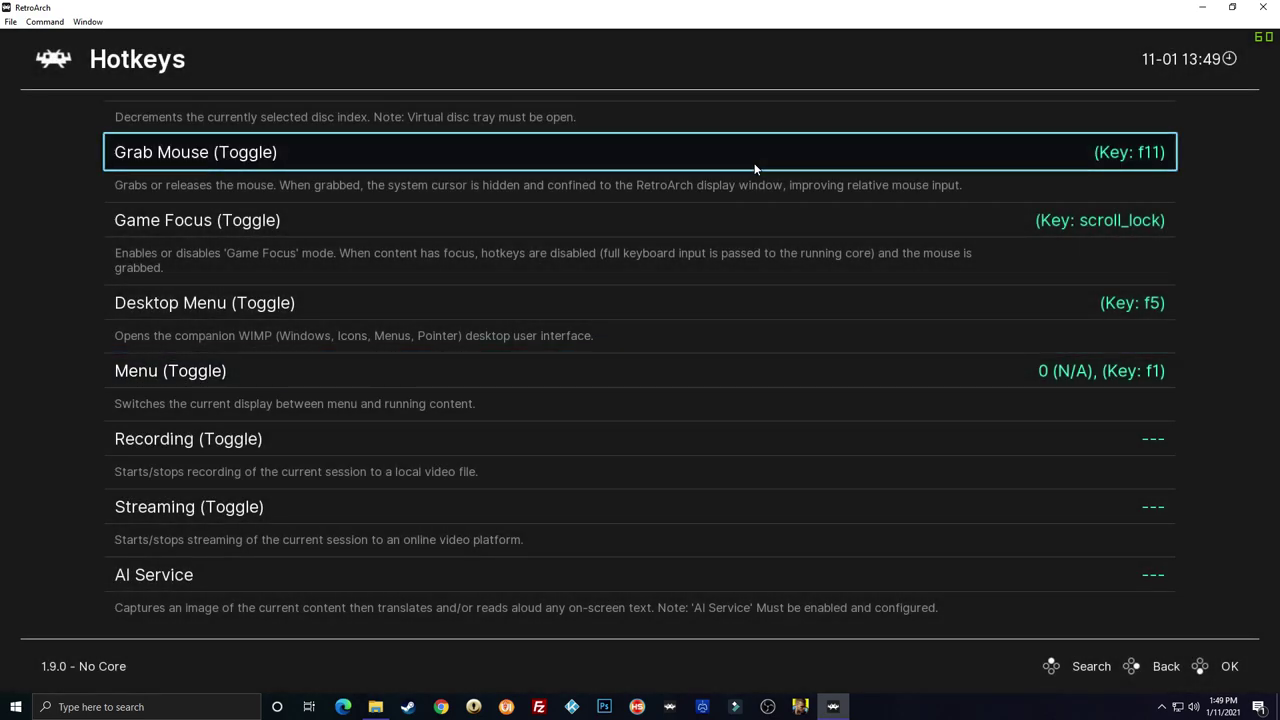
Examine the Recording, Streaming and AI Service hotkeys and recheck the Menu (Toggle) binding.
key("Down")
key("Down")
key("Down")
key("Down")
key("Down")
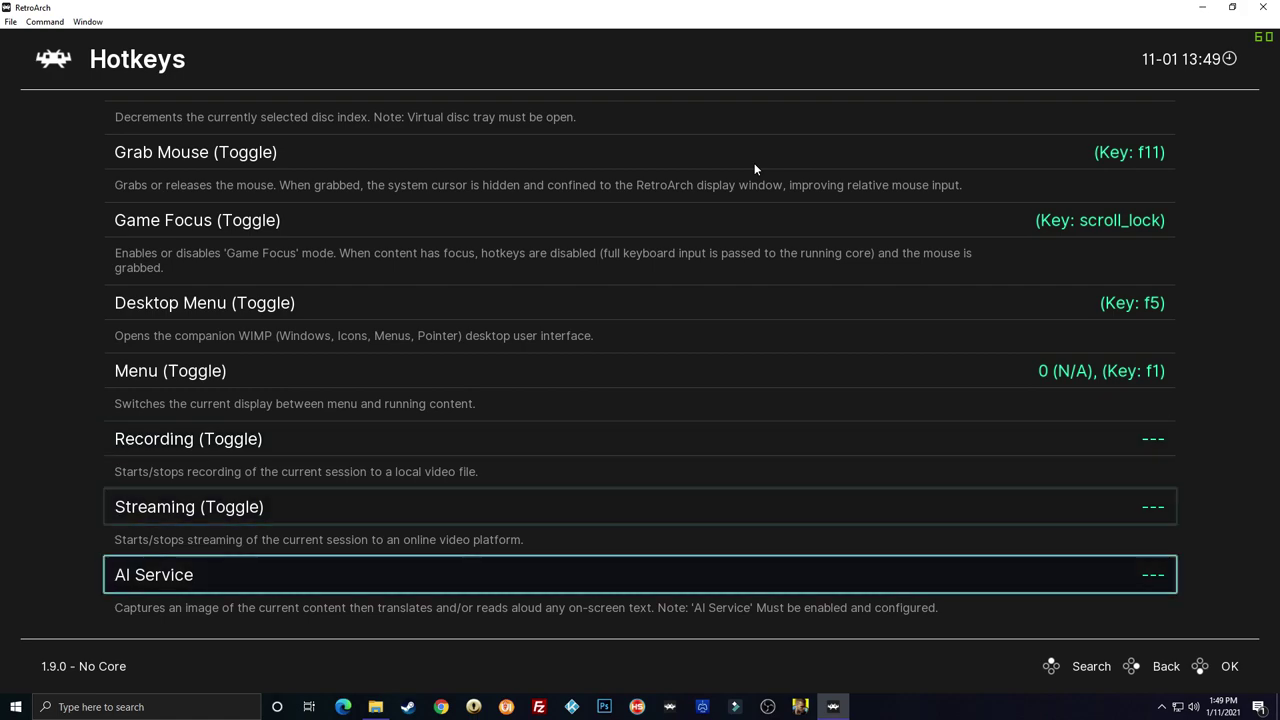
key("Up")
key("Up")
key("Up")
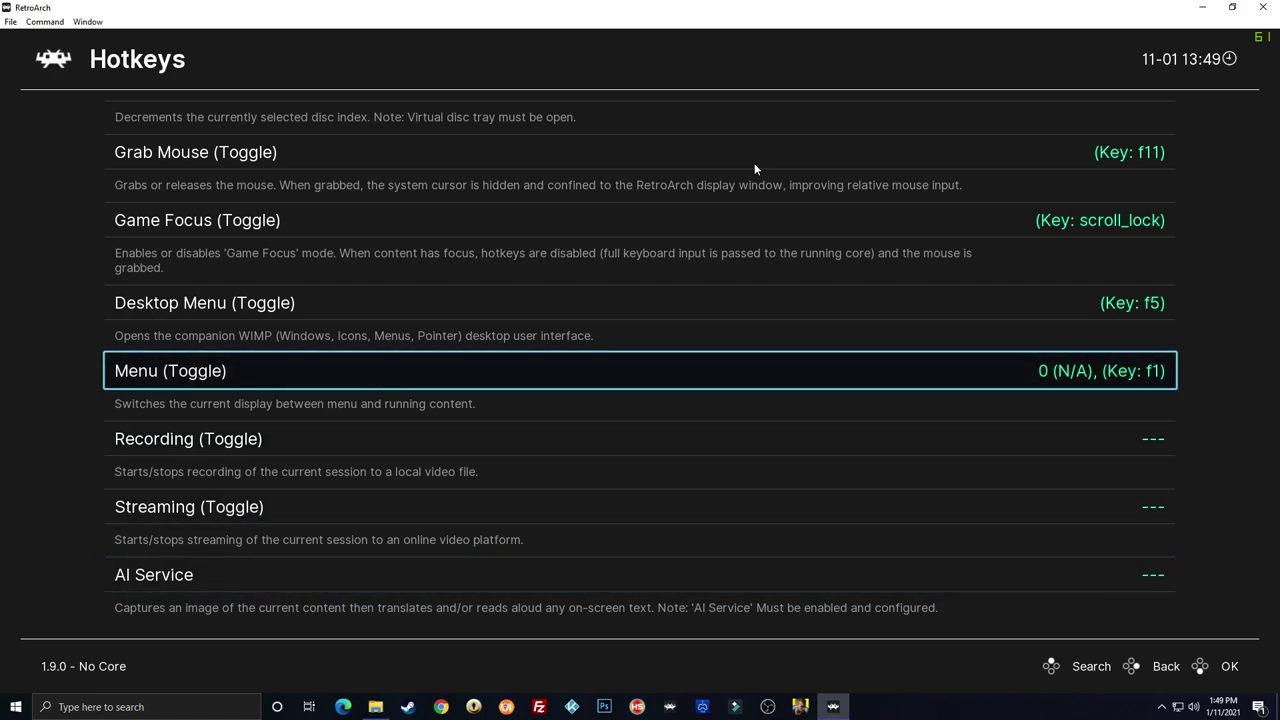
Review the hotkey bindings from Desktop Menu (Toggle) back up through the disc, volume and netplay entries to Take Screenshot.
key("Up")
key("Up")
key("Up")
key("Up")
key("Up")
key("Up")
key("Up")
key("Up")
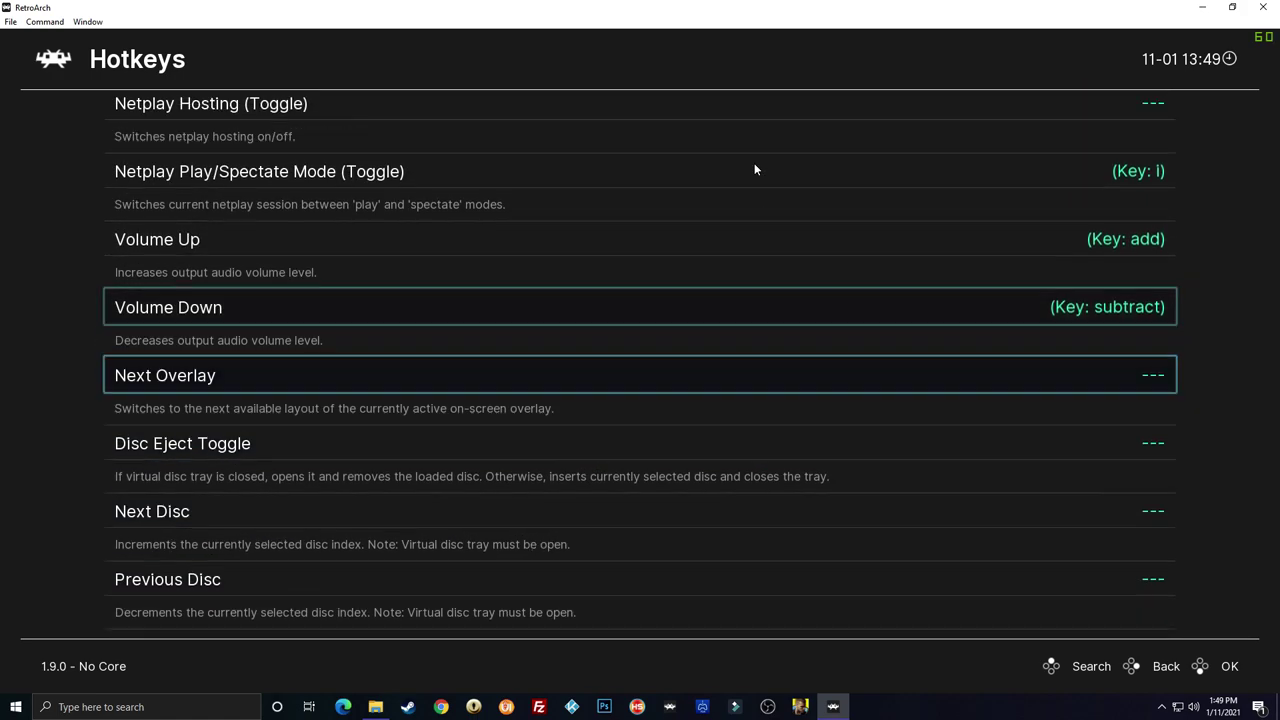
key("Up")
key("Up")
key("Up")
key("Up")
key("Up")
key("Up")
key("Up")
key("Up")
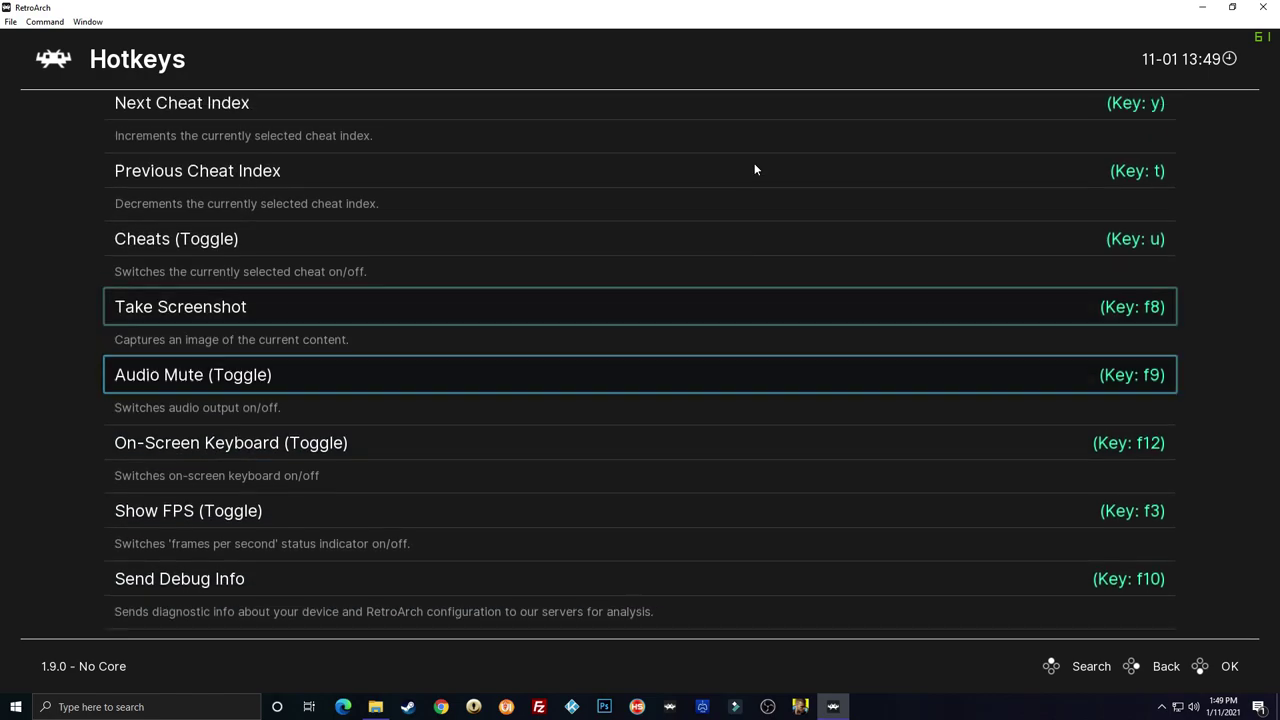
Review the hotkey bindings from the cheat and shader entries back up through the save state slots to Quit RetroArch.
key("Up")
key("Up")
key("Up")
key("Up")
key("Up")
key("Up")
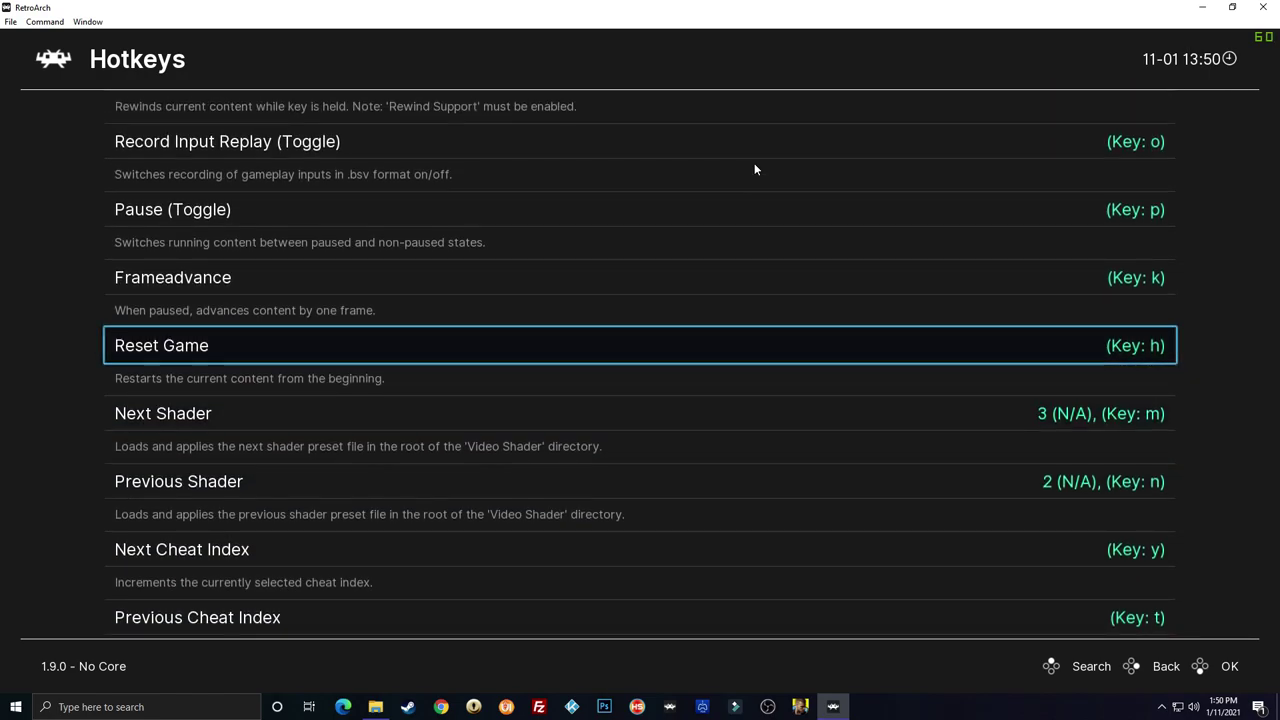
key("Up")
key("Up")
key("Up")
key("Up")
key("Up")
key("Up")
key("Up")
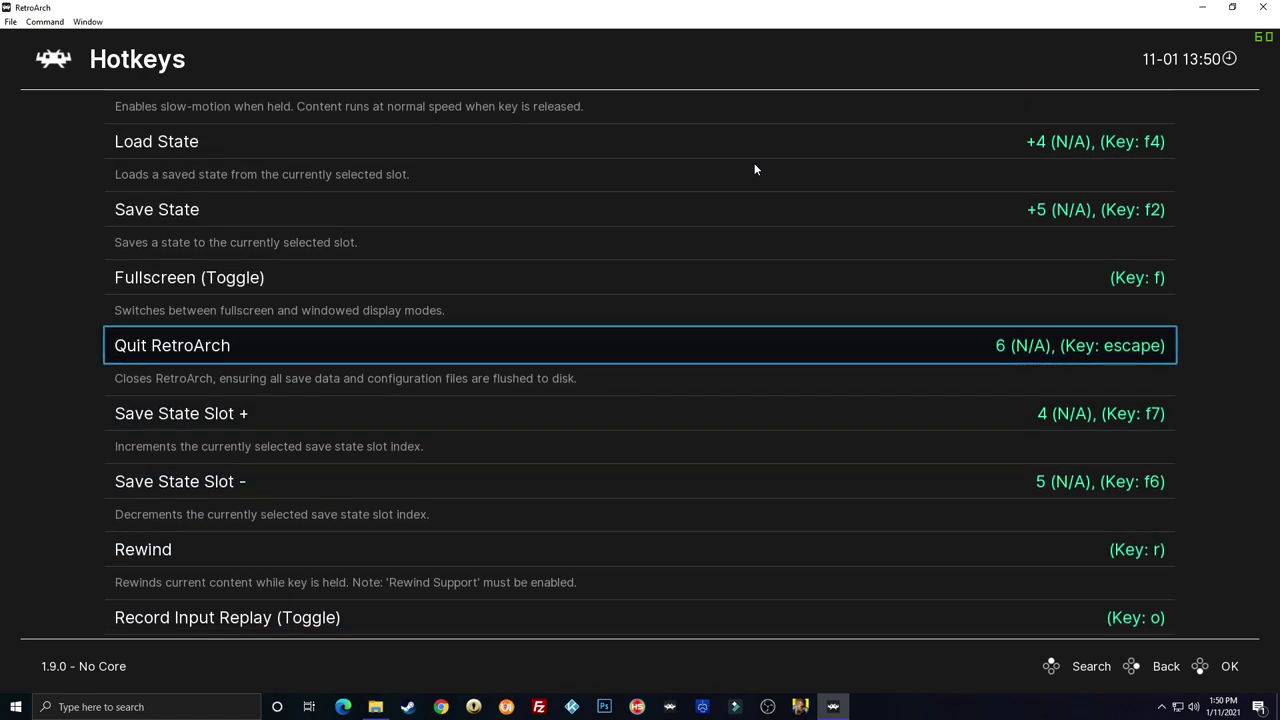
Review the save state, load state, slow-motion and fast-forward bindings up to Hotkey Enable.
key("Up")
key("Up")
key("Up")
key("Up")
key("Up")
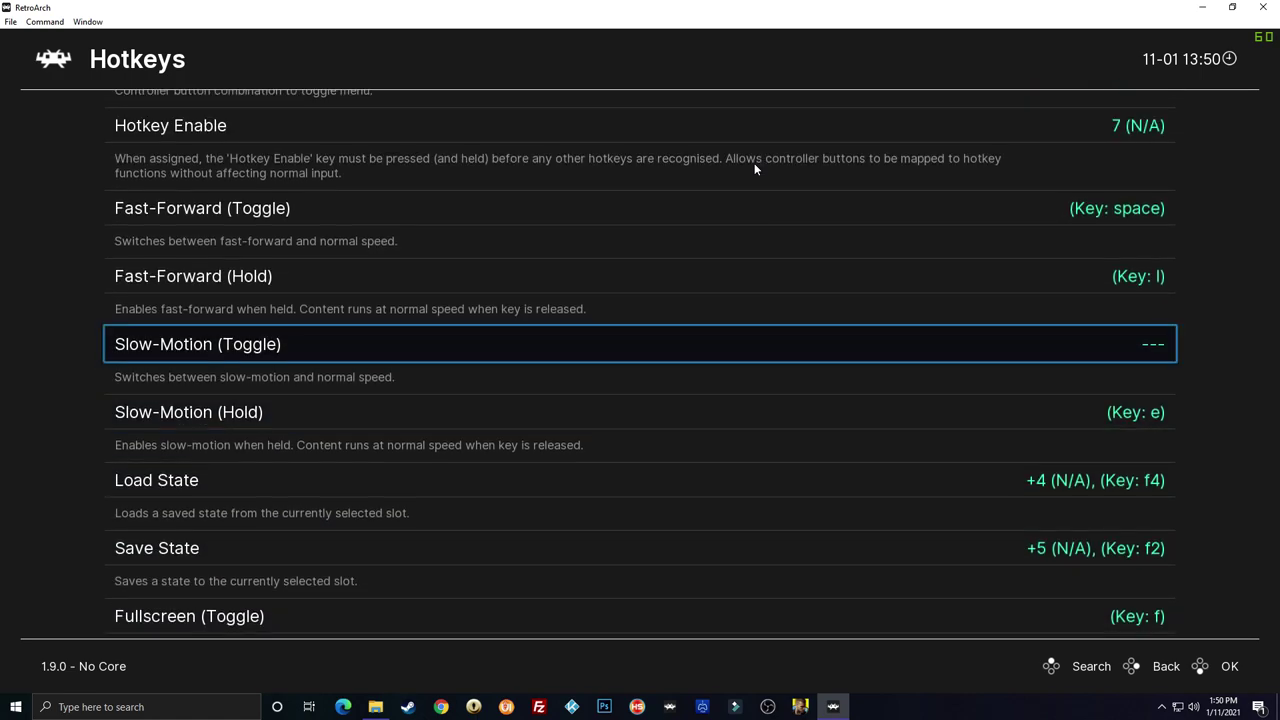
key("Up")
key("Up")
key("Up")
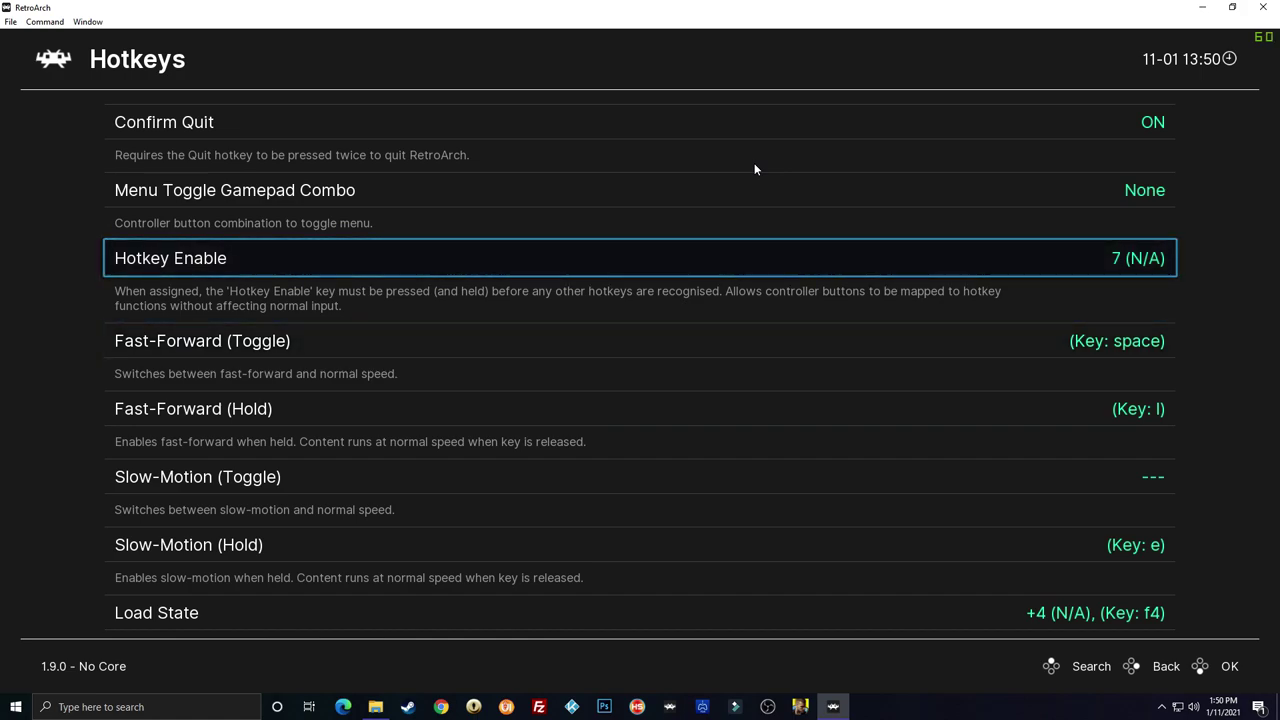
Recheck the save state, quit and save slot hotkey bindings, and return to the Input settings.
key("Down")
key("Down")
key("Down")
key("Down")
key("Down")
key("Down")
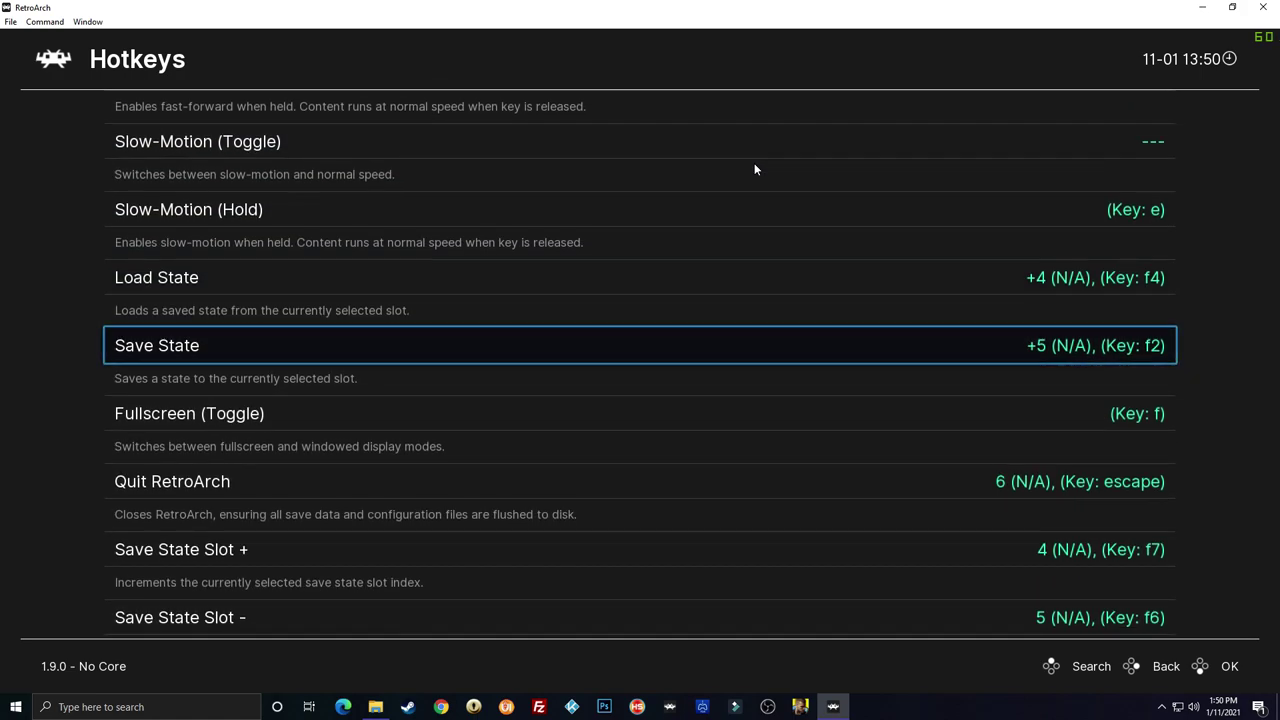
key("Down")
key("Down")
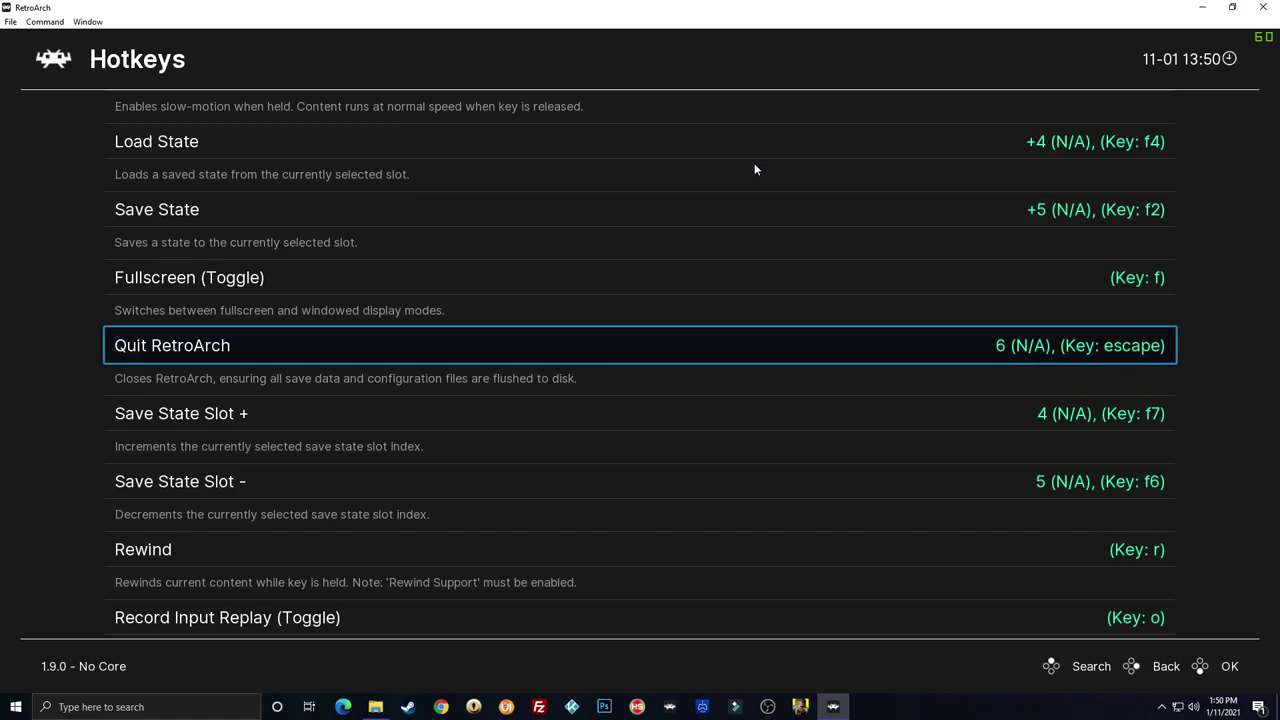
key("Down")
key("Down")
key("Down")
key("BackSpace")
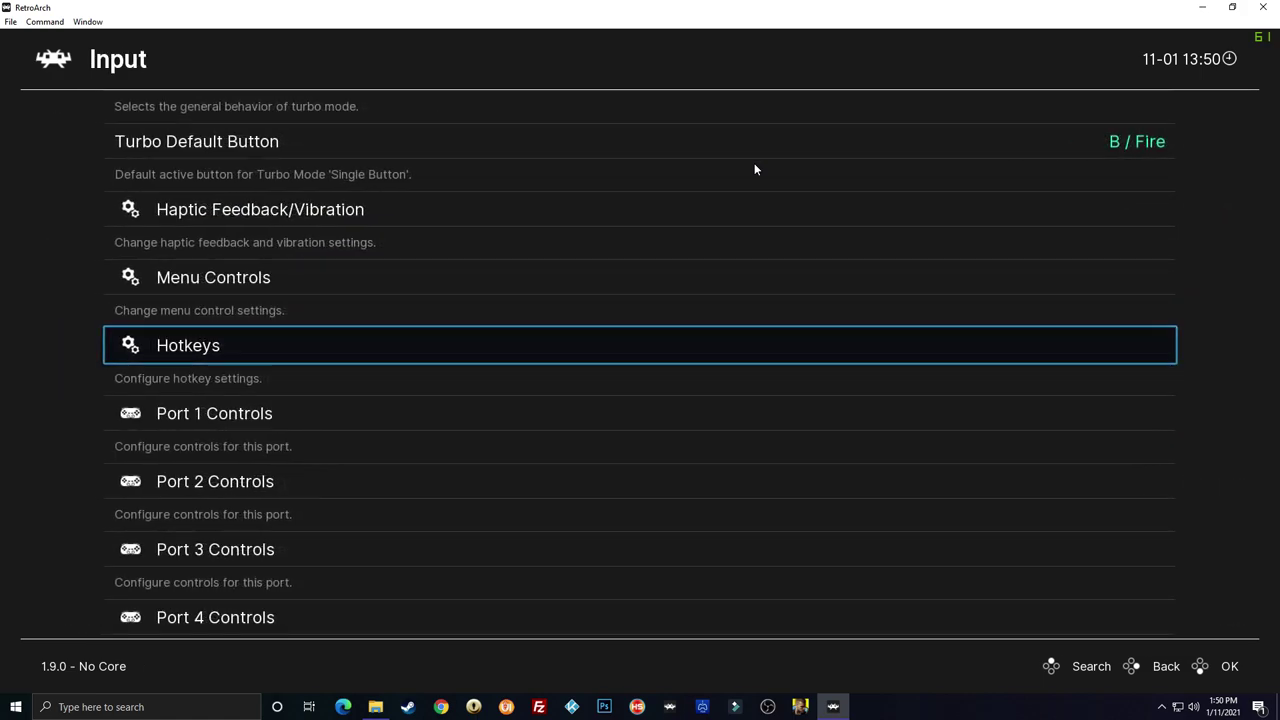
Open Port 1 Controls and bind every RetroPad button, D-pad direction and analog axis in sequence with Set All Controls.
key("Down")
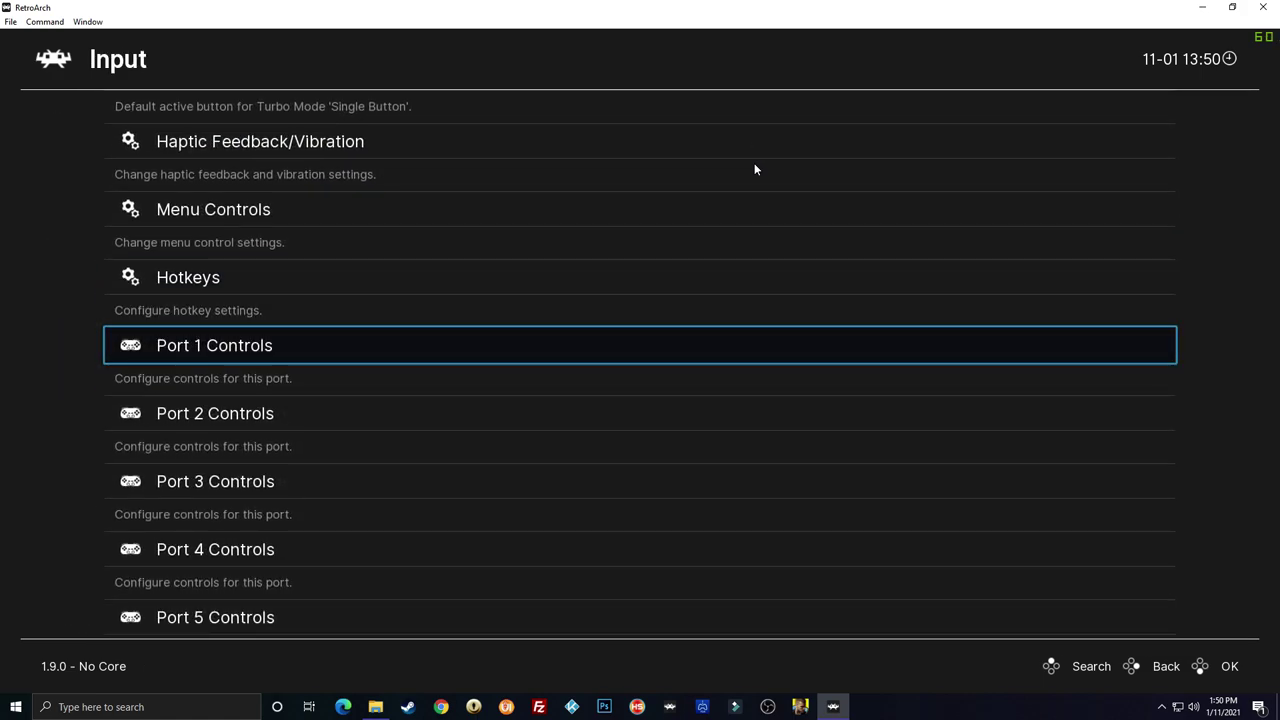
key("Return")
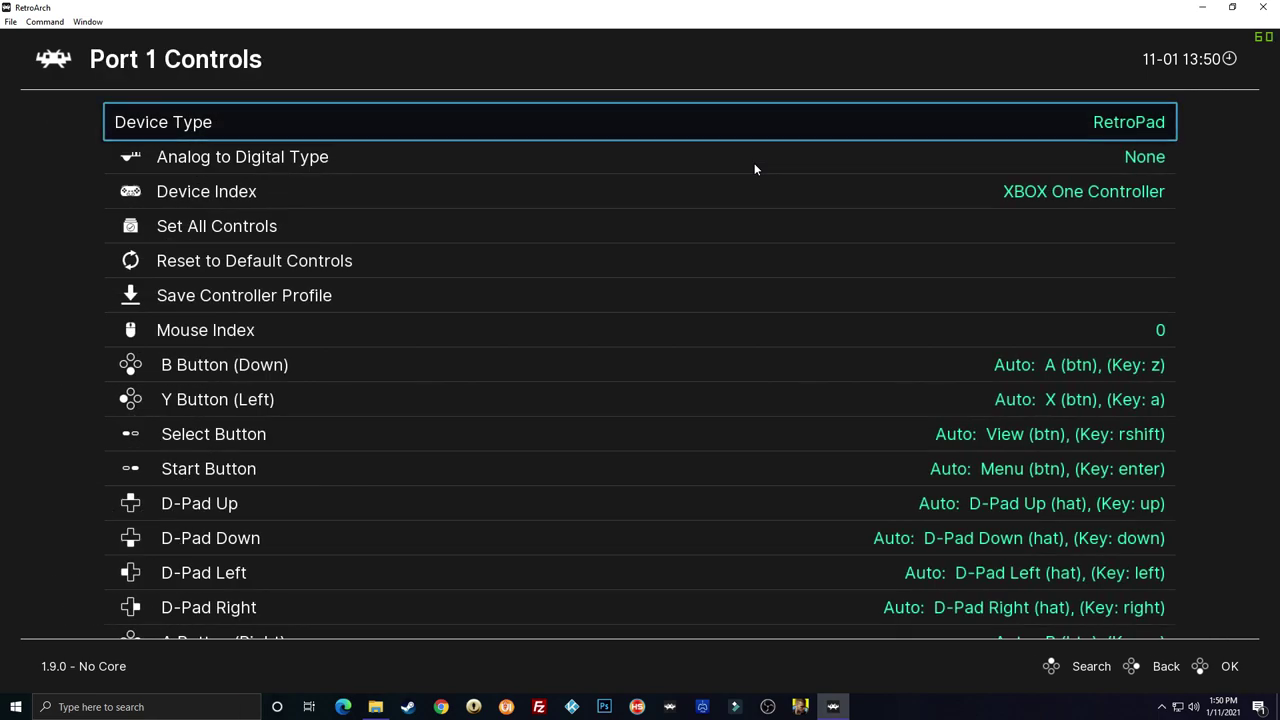
key("Down")
key("Down")
key("Down")
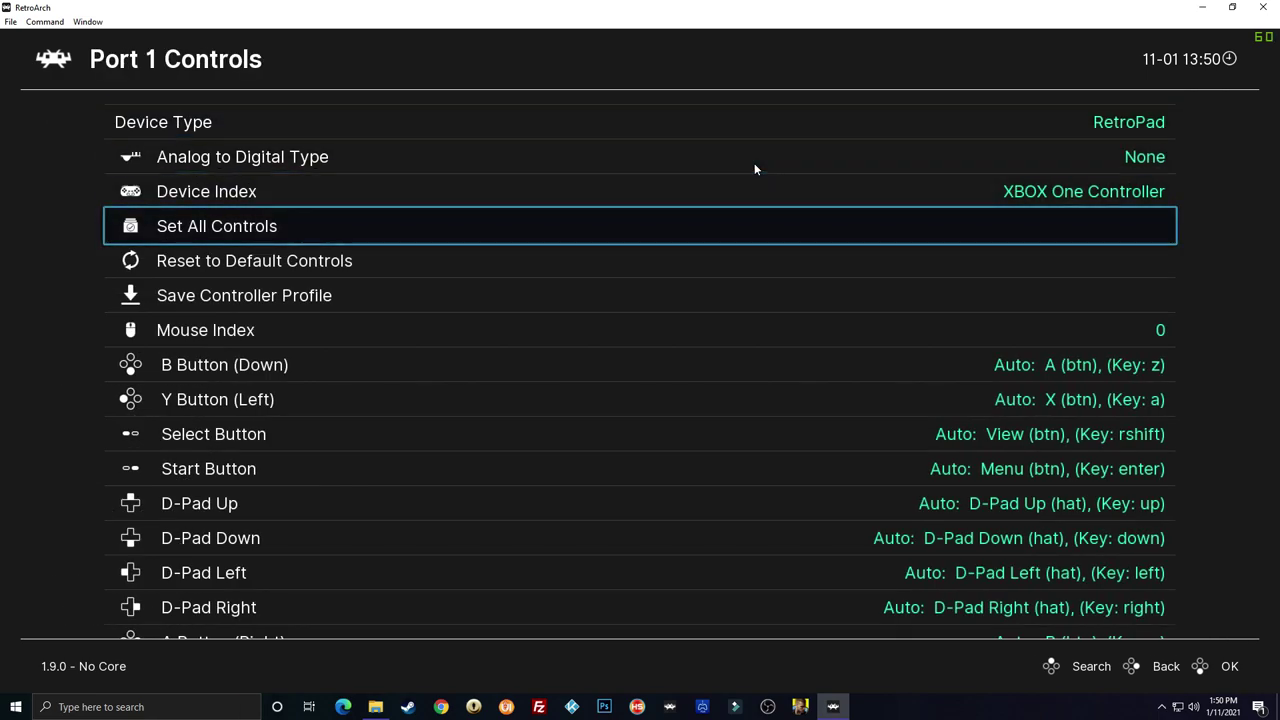
key("Up")
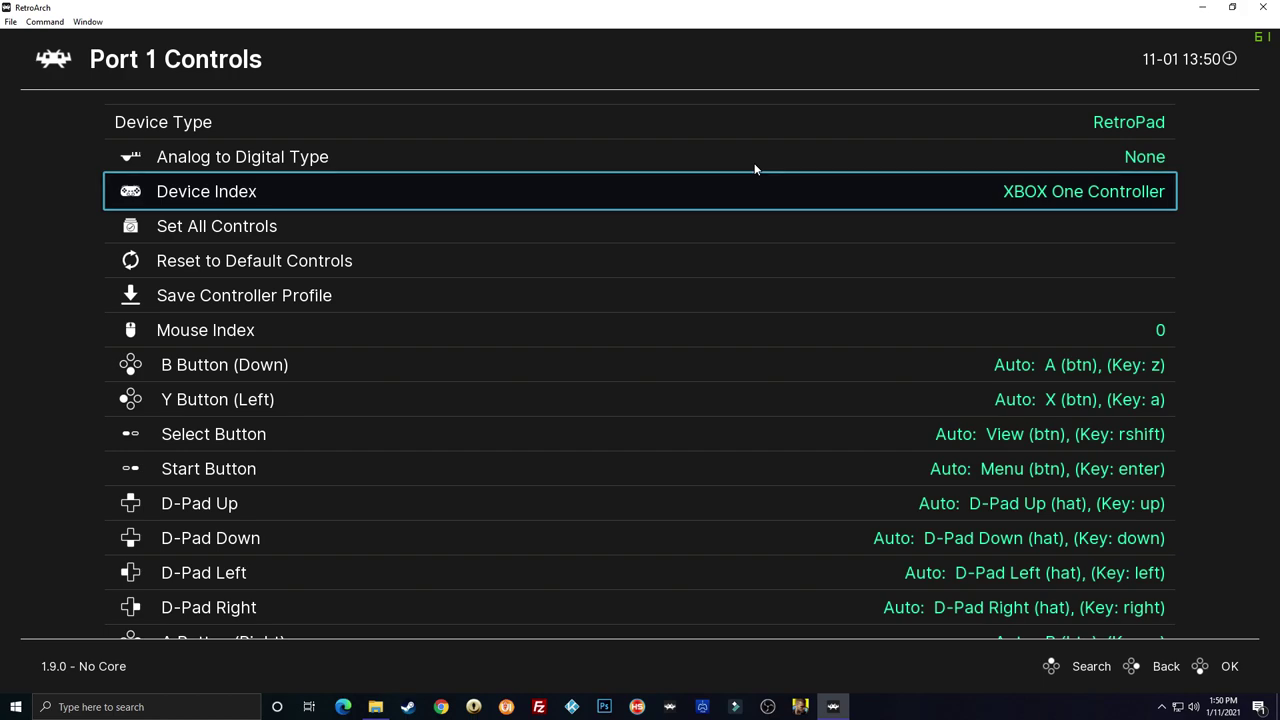
key("Down")
key("Down")
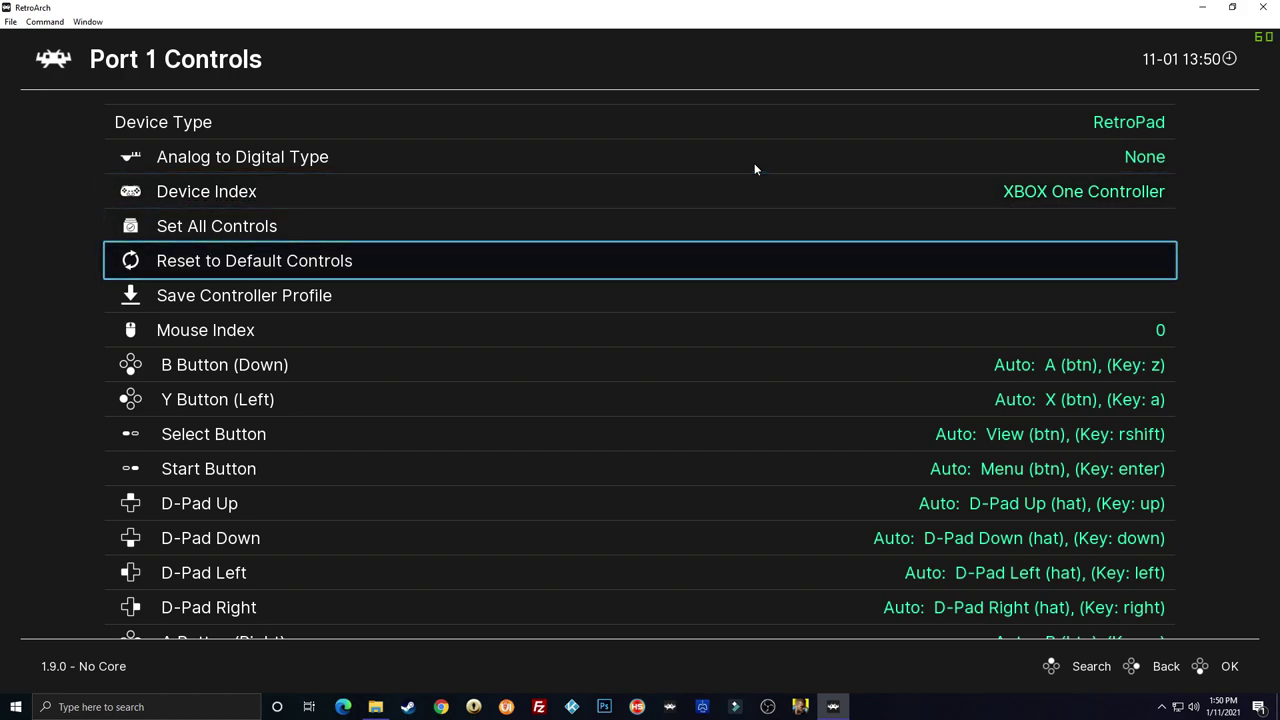
key("Up")
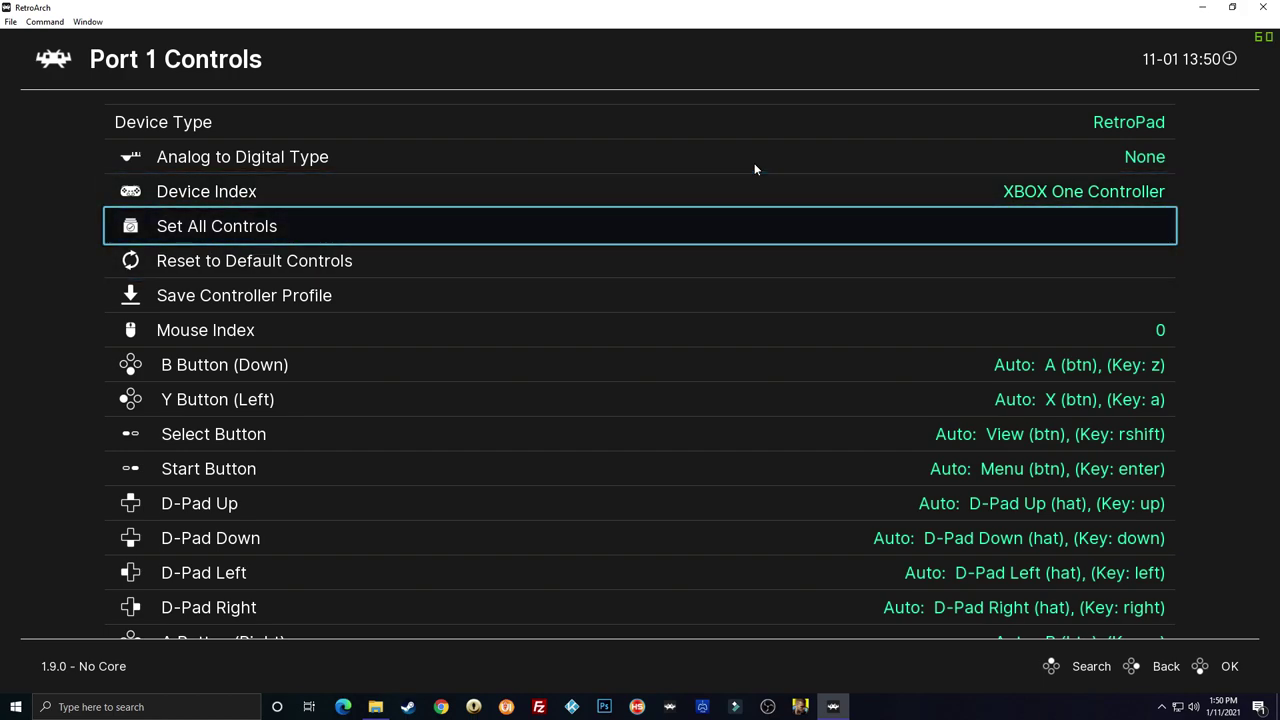
key("Return")
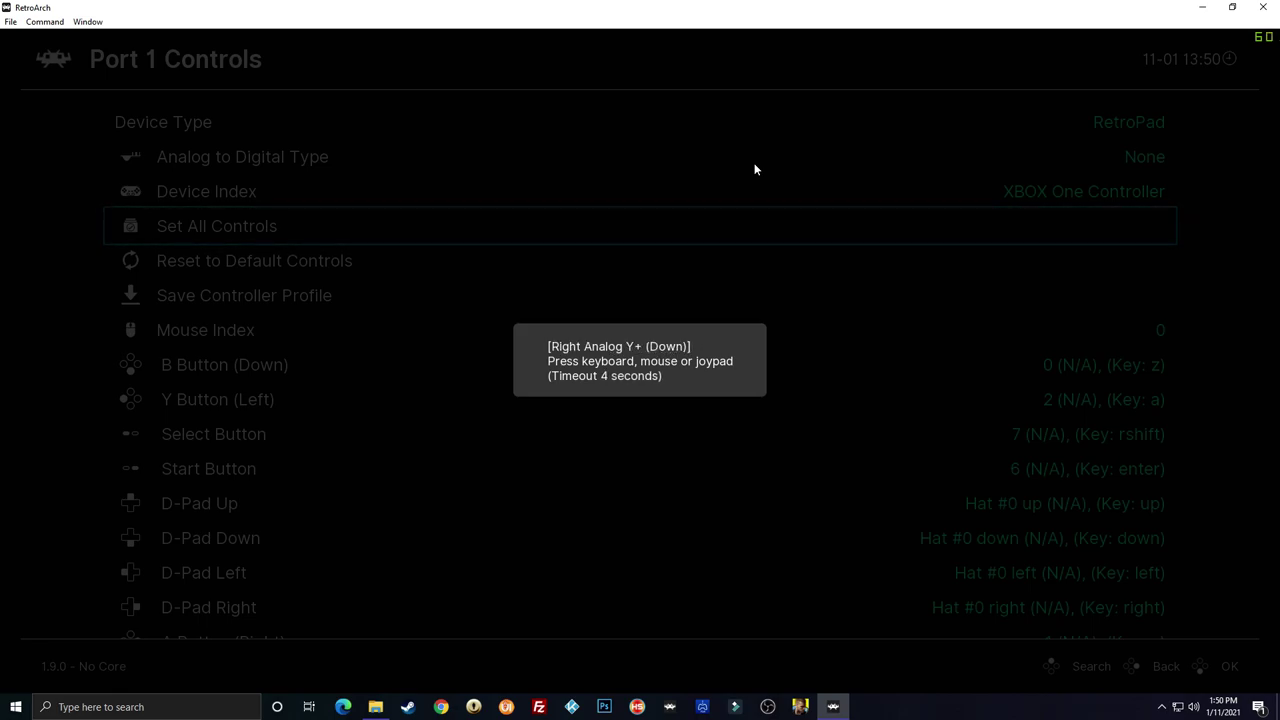
key("Up")
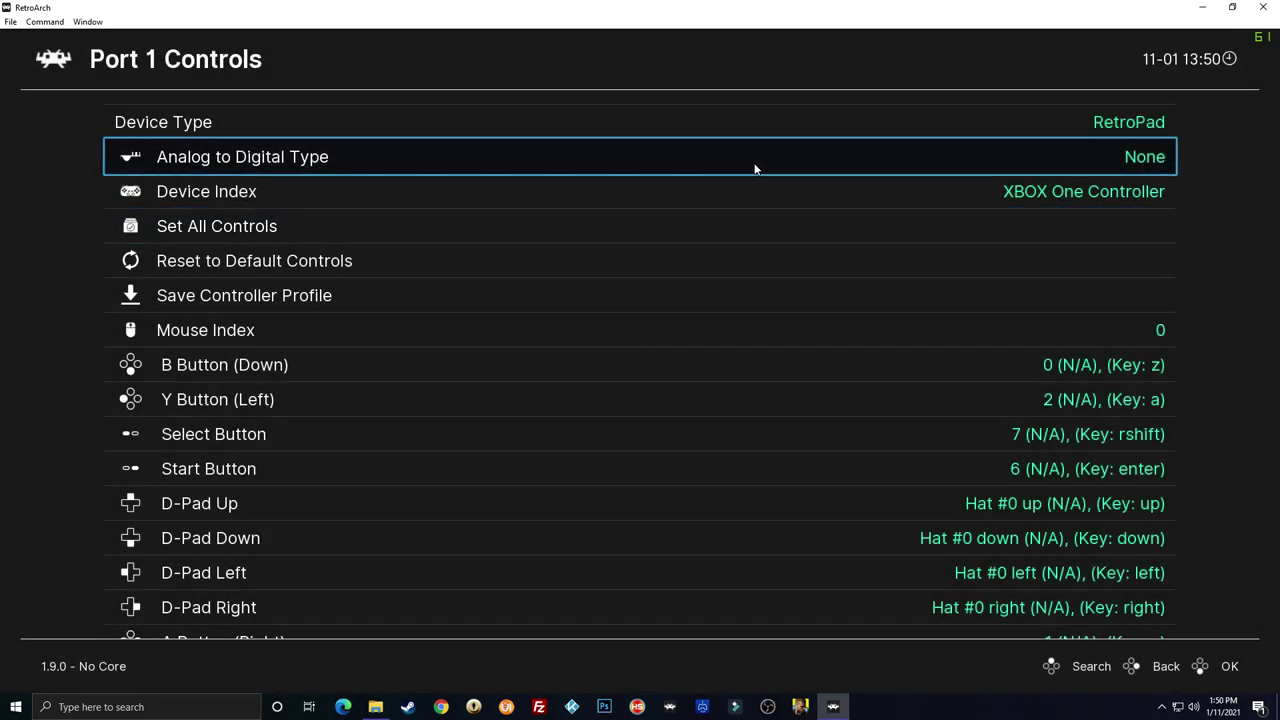
Examine the Port 1 profile options and button bindings, and return to the Input settings.
key("Down")
key("Down")
key("Down")
key("Down")
key("Down")
key("Up")
key("Up")
key("Up")
key("Up")
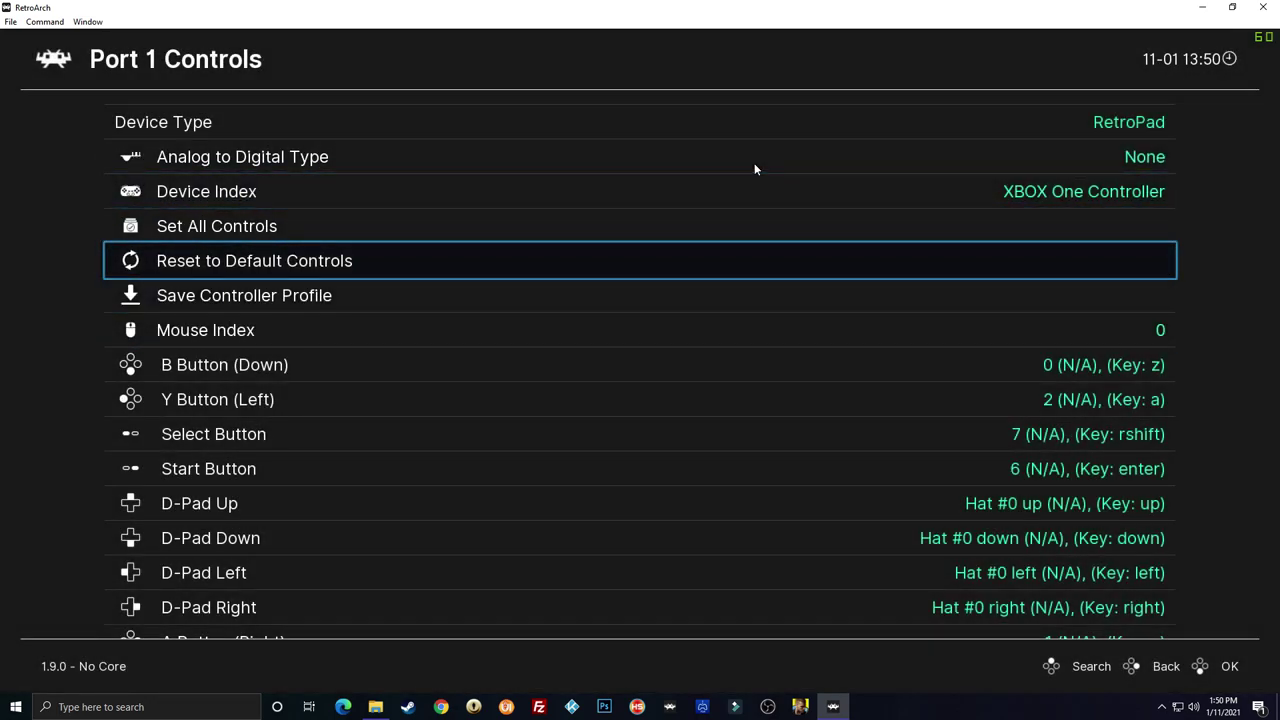
key("BackSpace")
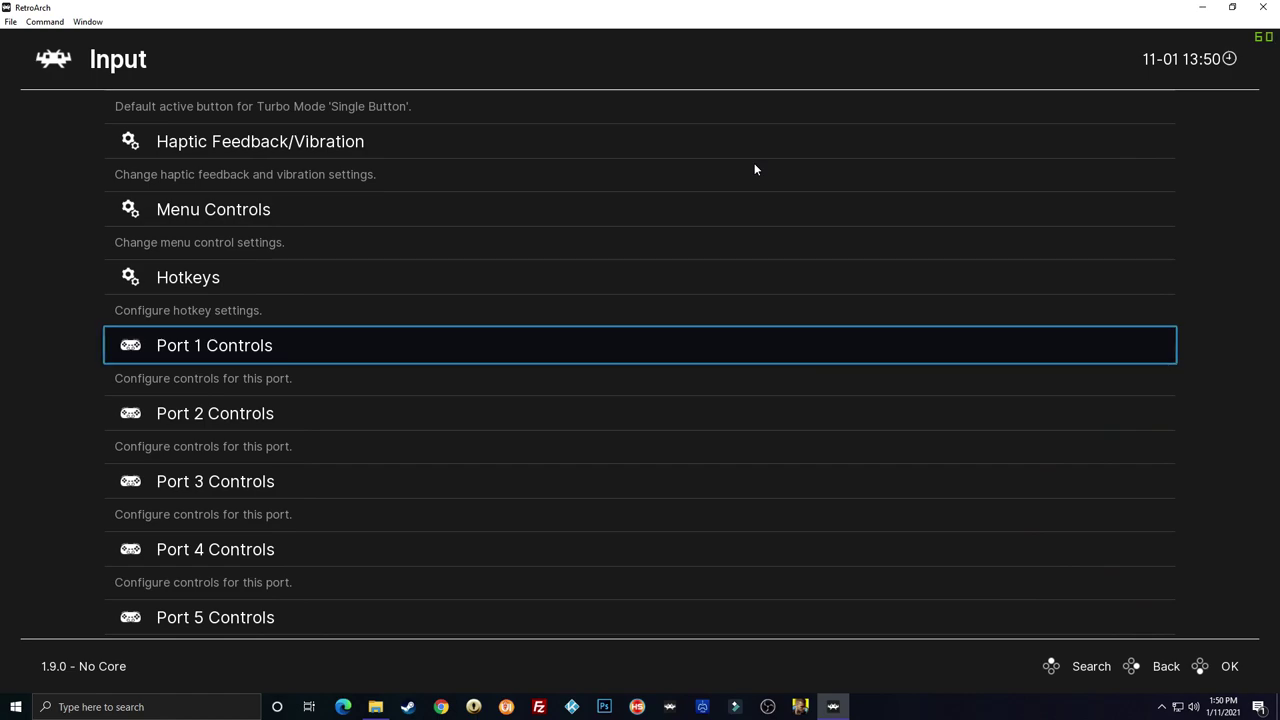
Examine the Input settings from the Port 2 to 5 controls back up to Analog Deadzone.
key("Up")
key("Down")
key("Down")
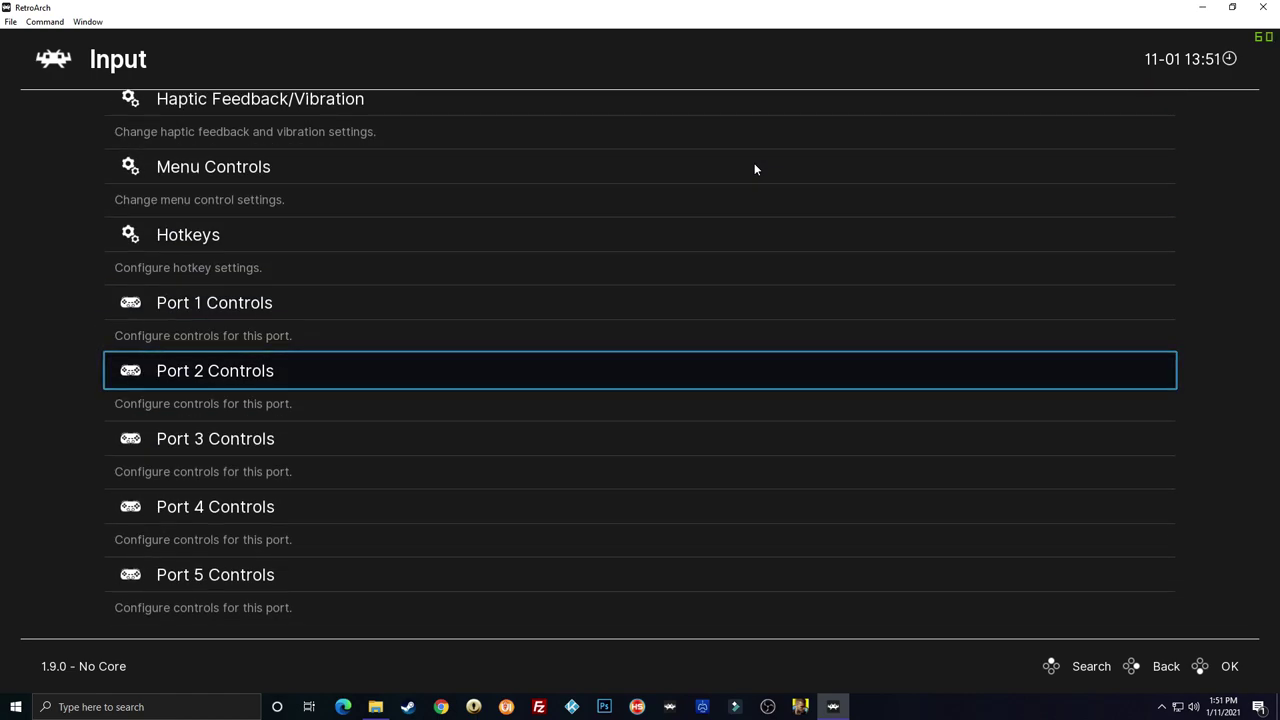
key("Down")
key("Down")
key("Down")
key("Up")
key("Up")
key("Up")
key("Up")
key("Up")
key("Up")
key("Up")
key("Up")
key("Up")
key("Up")
key("Up")
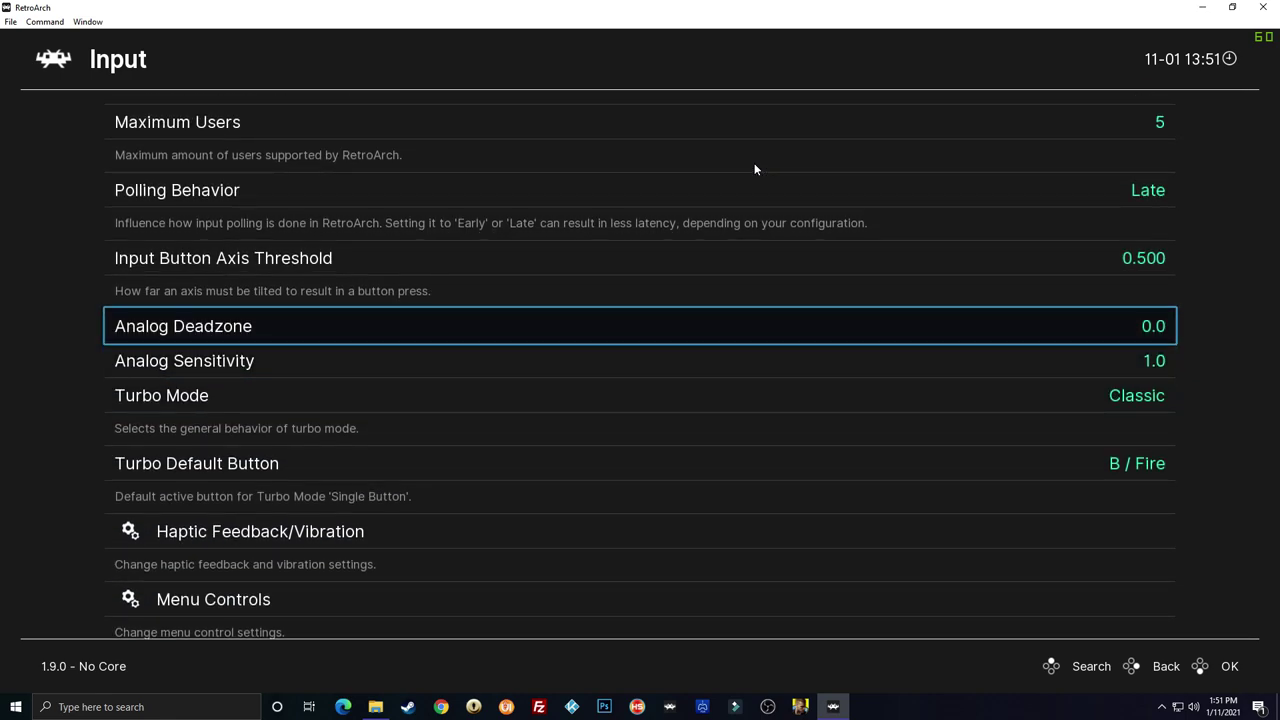
Leave the Input settings and open the Configuration File options of the Main Menu.
key("BackSpace")
key("BackSpace")
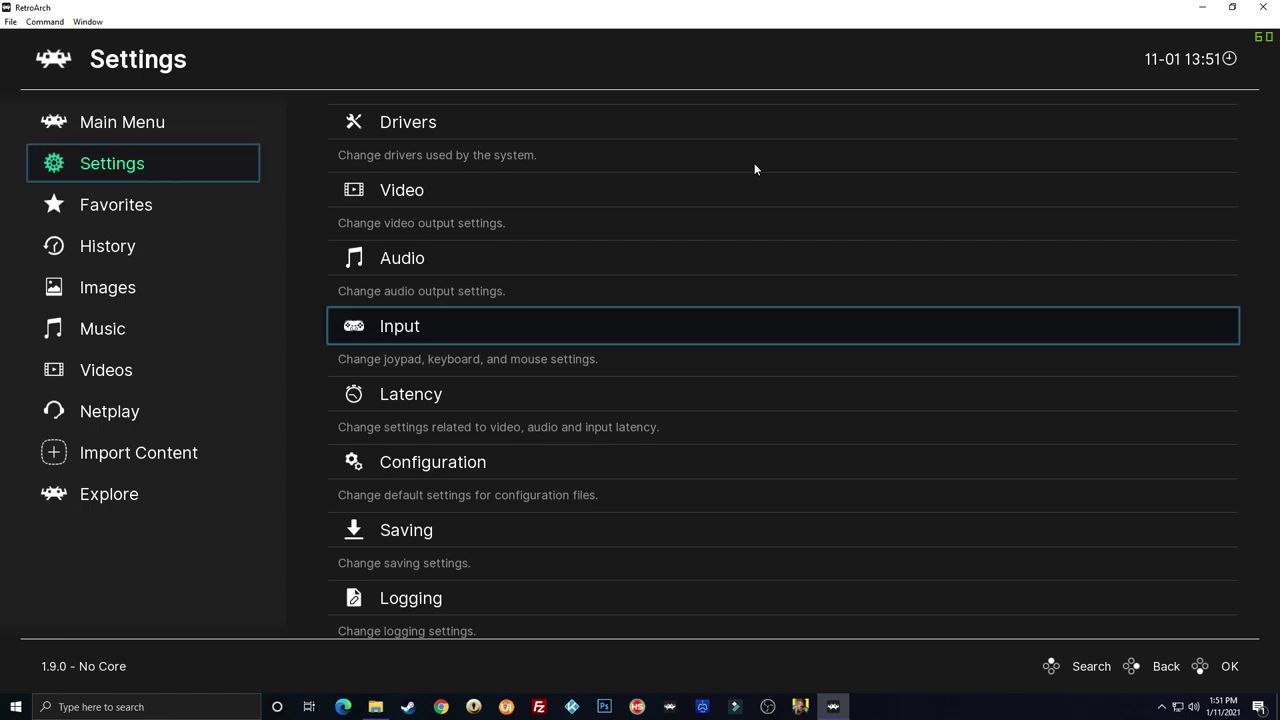
key("Up")
key("Right")
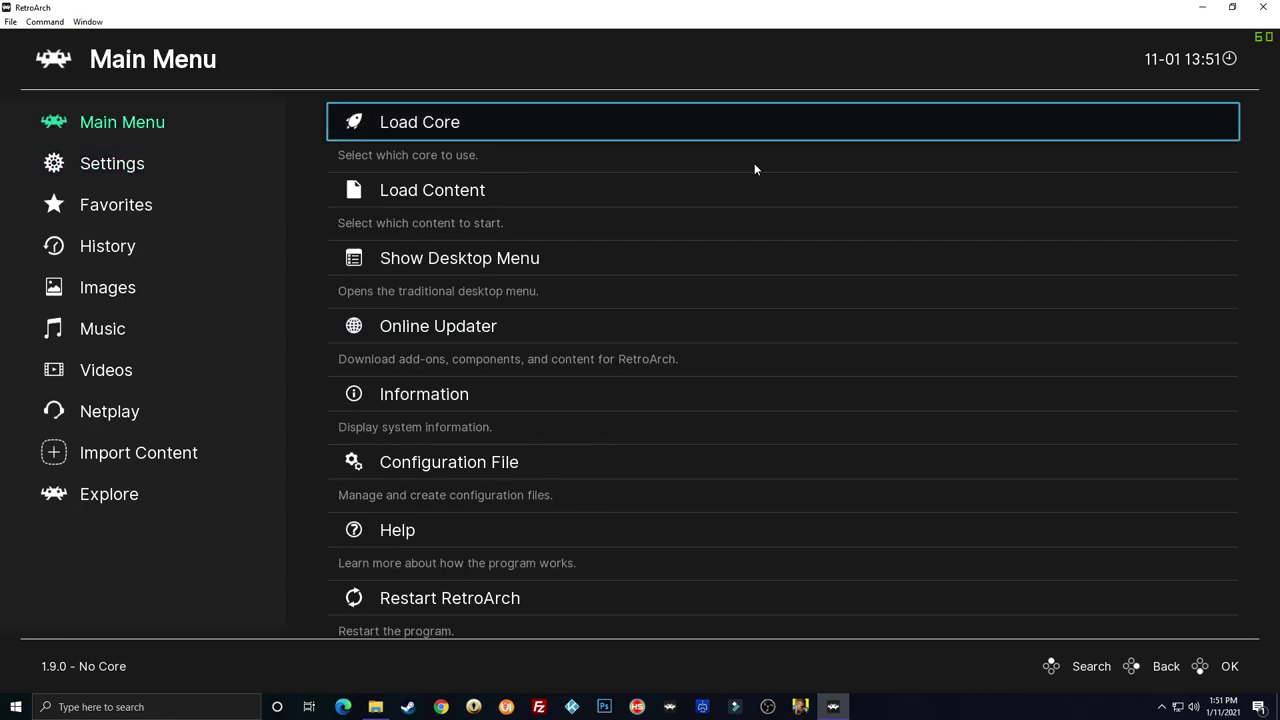
key("Down")
key("Down")
key("Down")
key("Down")
key("Down")
key("Up")
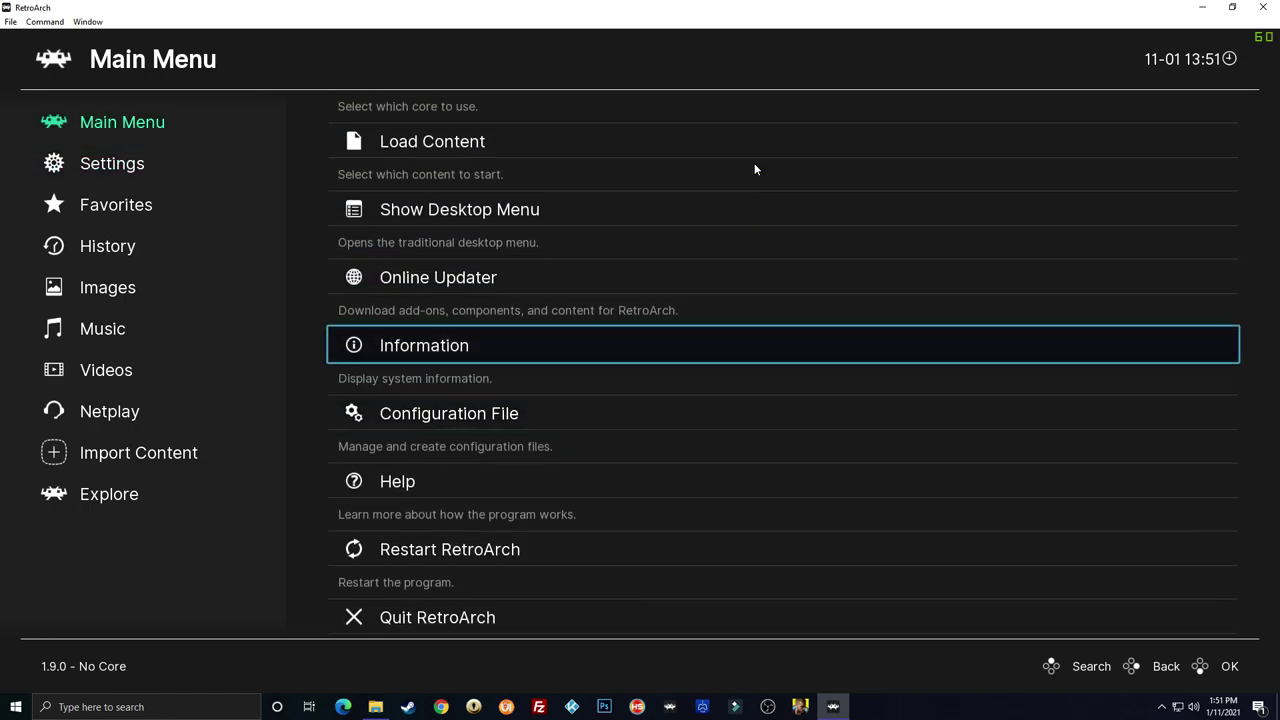
key("Down")
key("Return")
Save the current configuration to retroarch.cfg and return to the Main Menu.
key("Down")
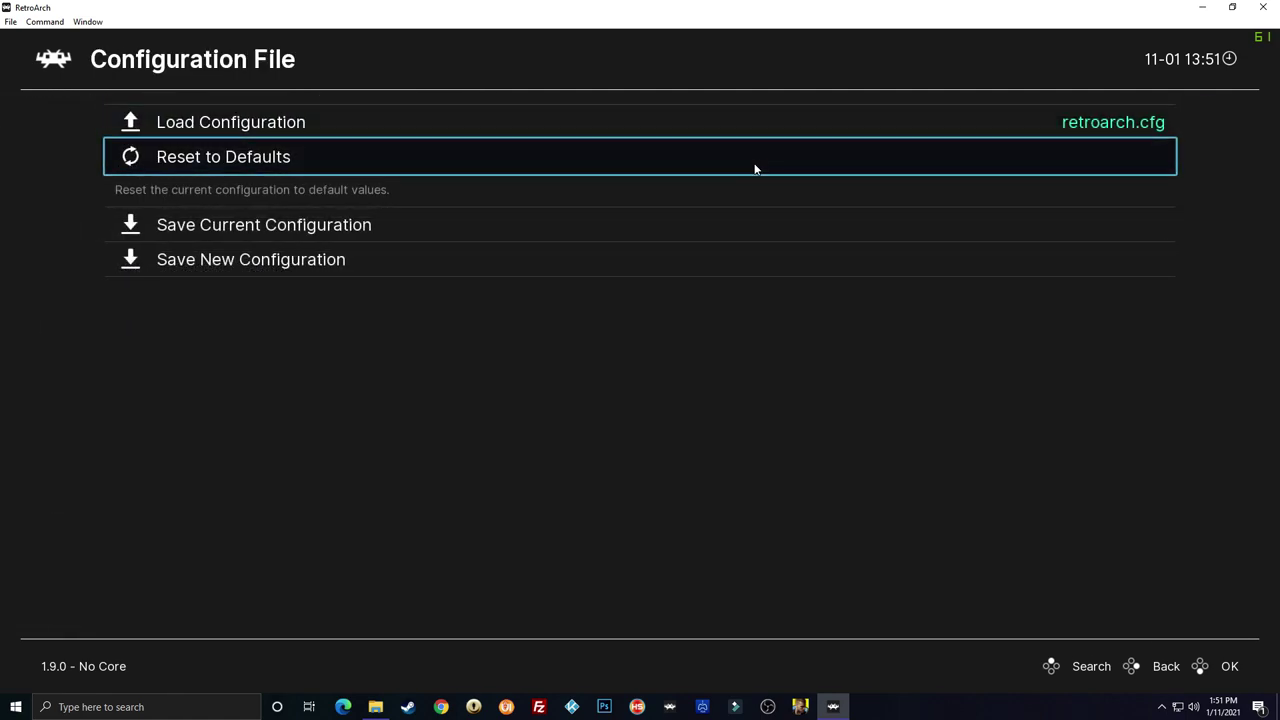
key("Down")
key("Return")
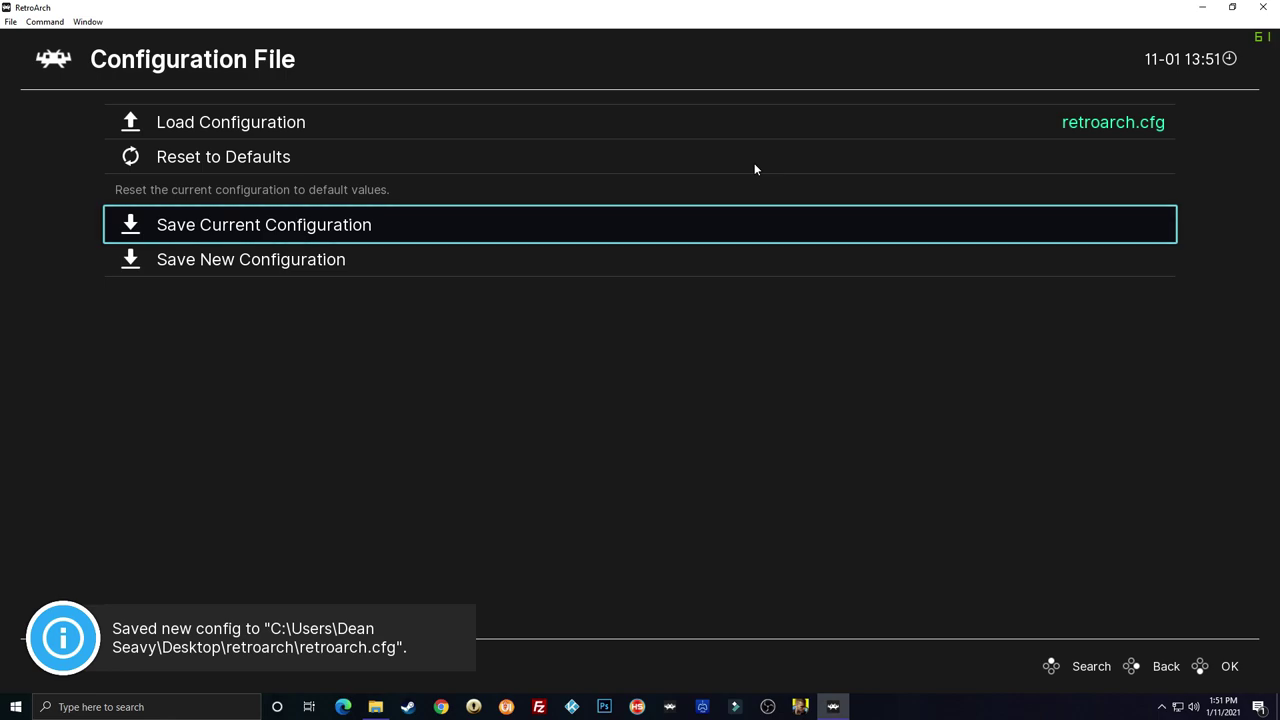
key("Down")
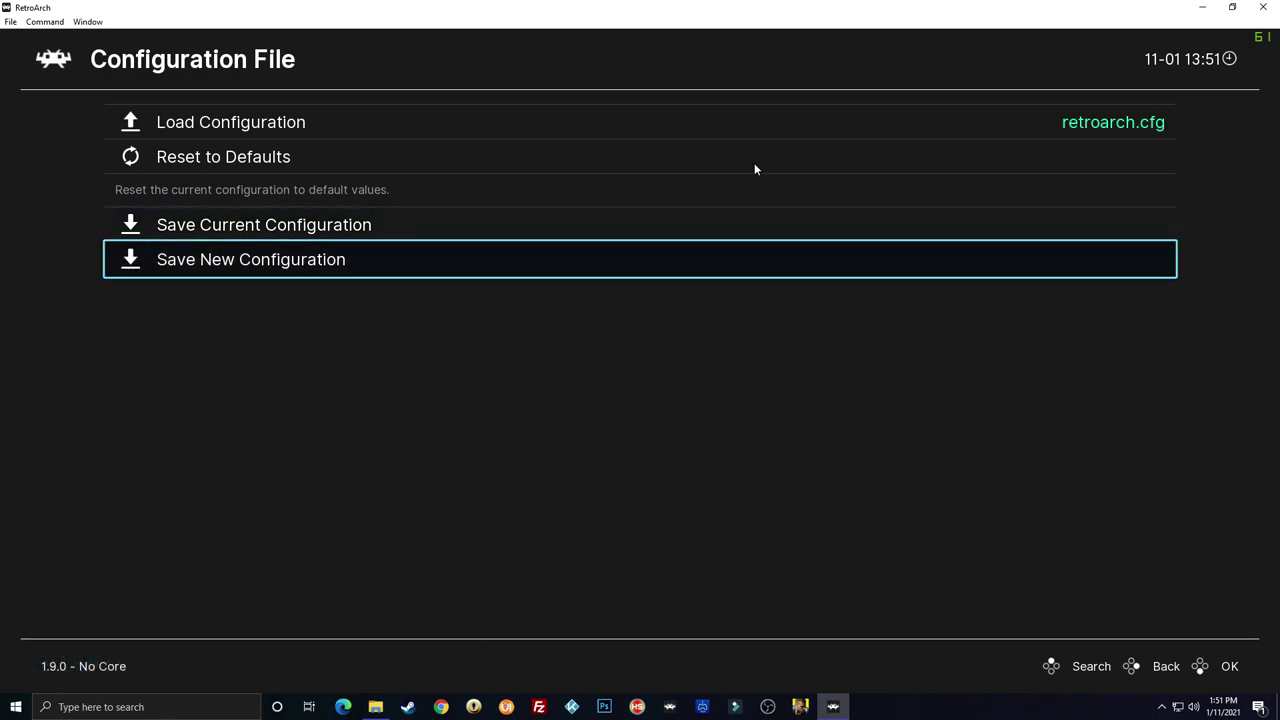
key("Up")
key("Up")
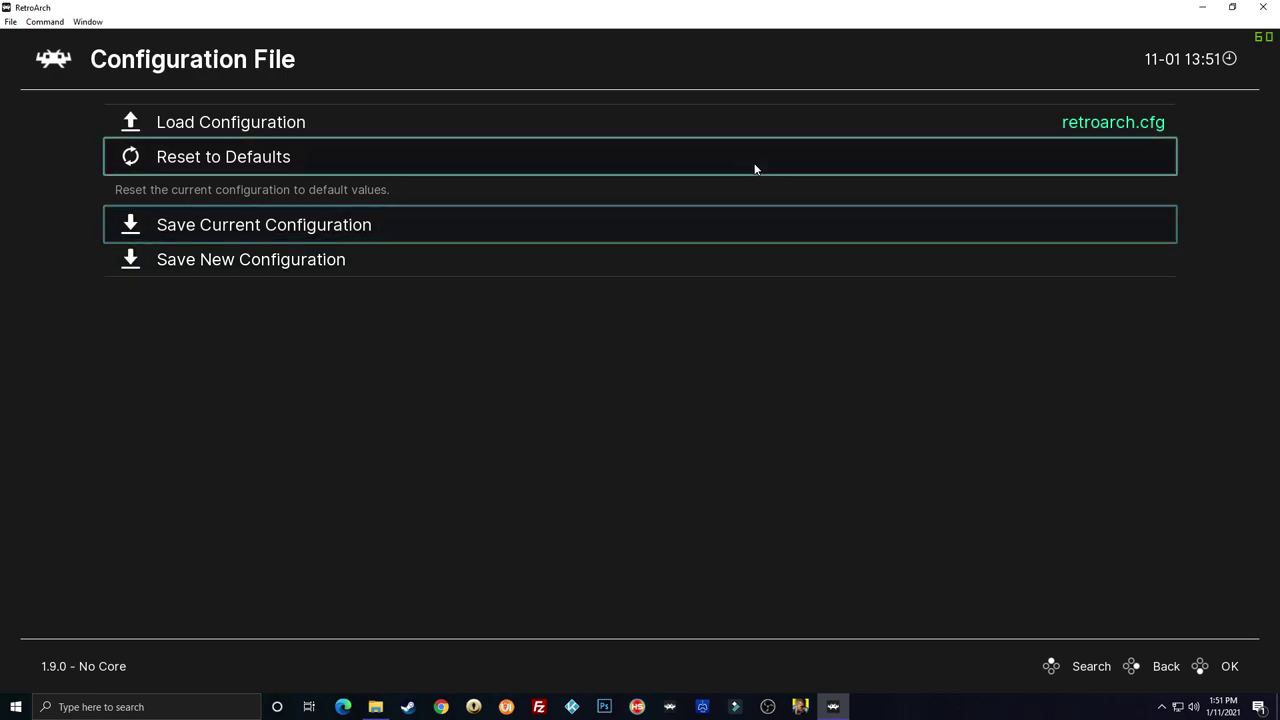
key("BackSpace")
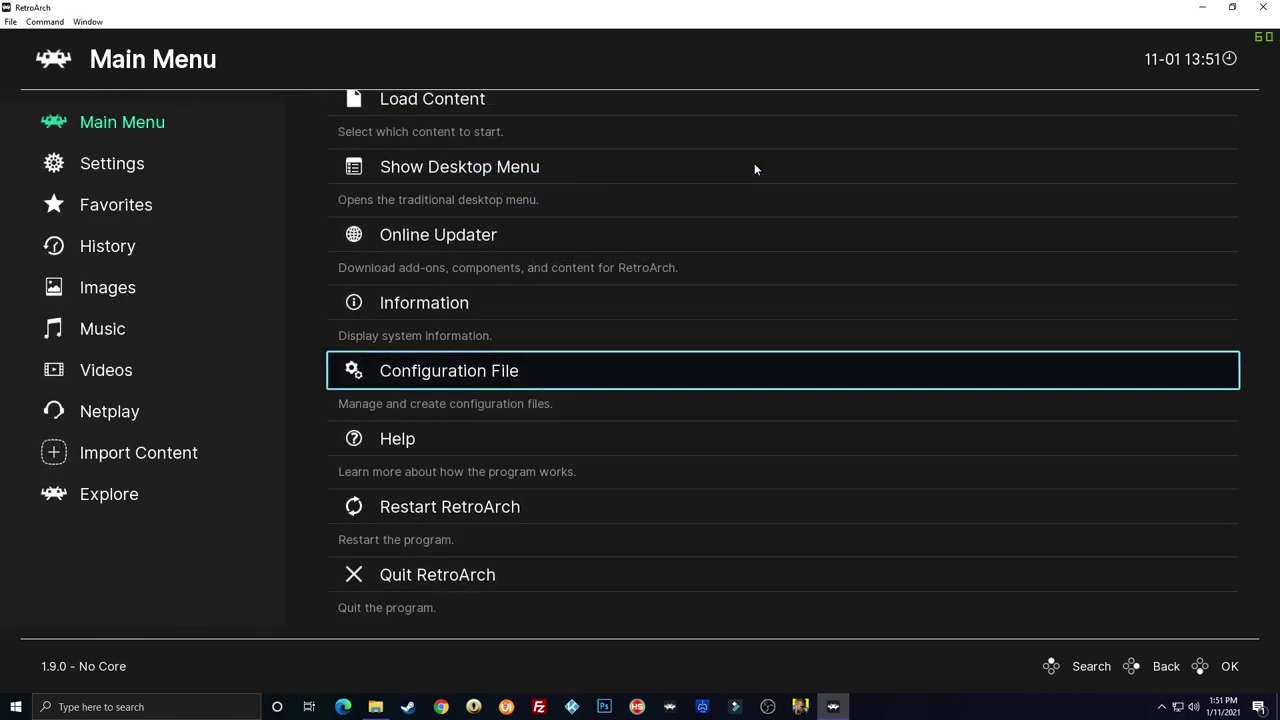